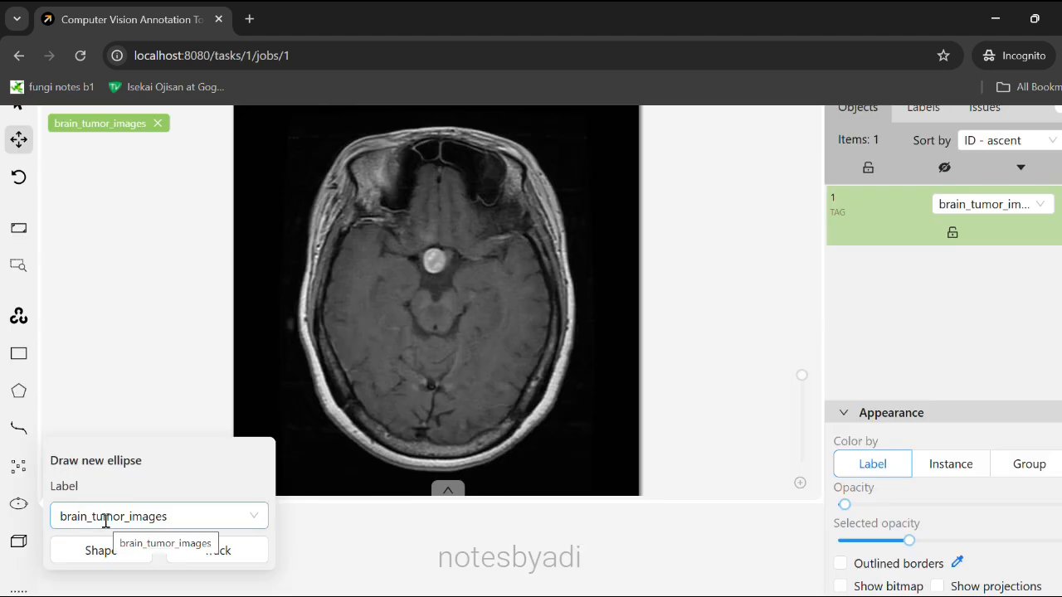
Draw a brain_tumor_images ellipse around the round tumor and resize it to about 30.2 by 30.8 px.
{"action": "left_click", "coordinate": [96, 558]}
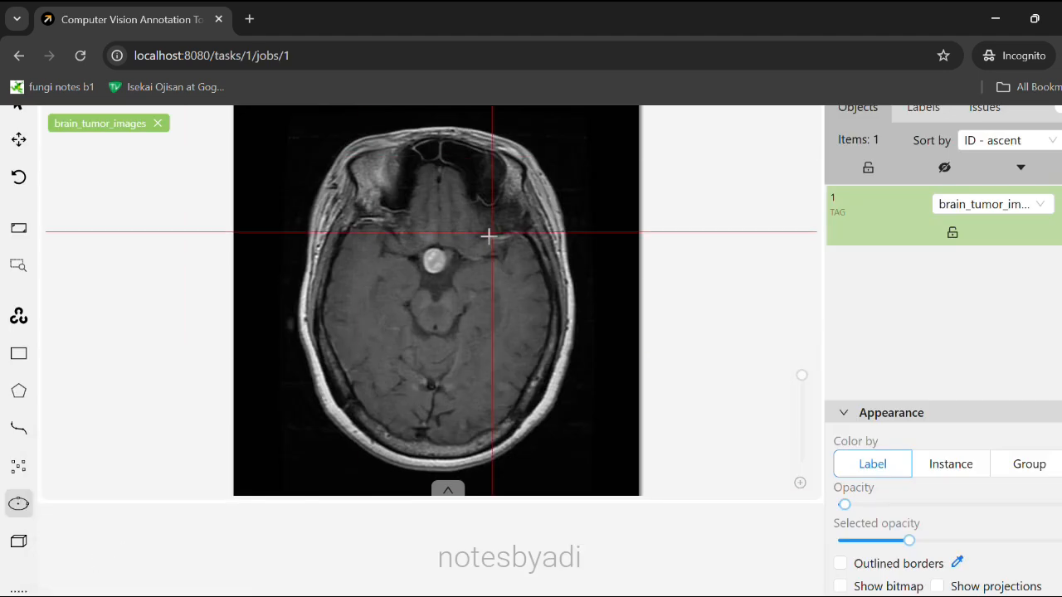
{"action": "scroll", "coordinate": [535, 274], "scroll_direction": "up", "scroll_amount": 9}
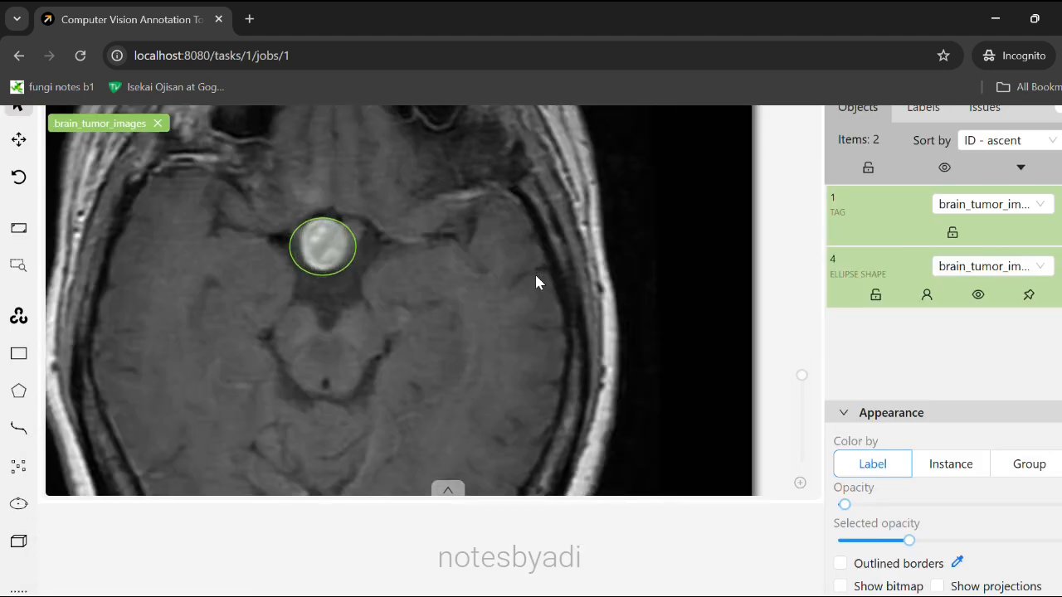
{"action": "scroll", "coordinate": [535, 274], "scroll_direction": "down", "scroll_amount": 3}
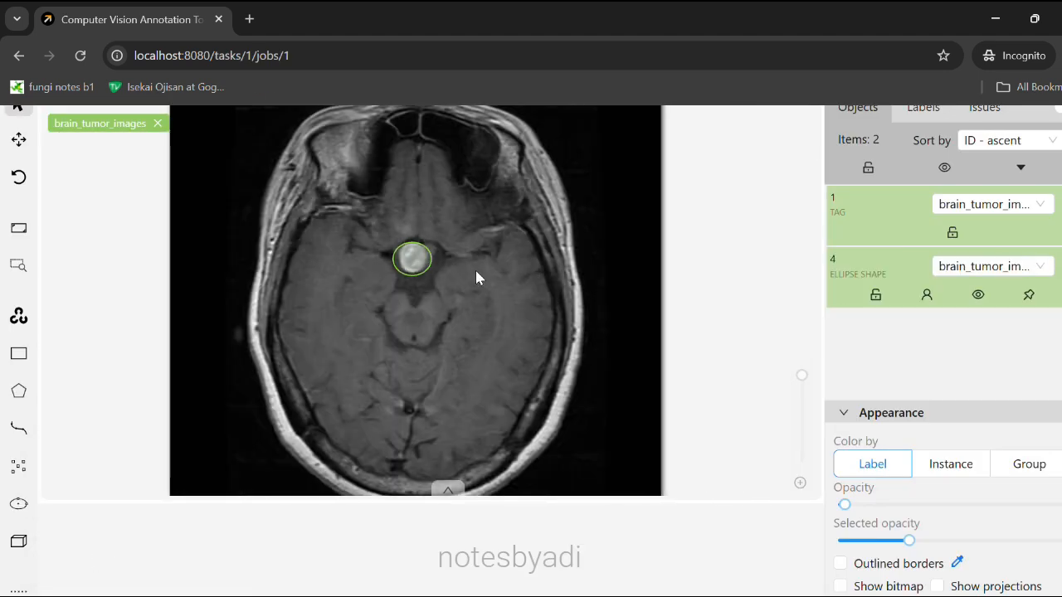
{"action": "scroll", "coordinate": [477, 276], "scroll_direction": "down", "scroll_amount": 3}
{"action": "scroll", "coordinate": [460, 277], "scroll_direction": "up", "scroll_amount": 10}
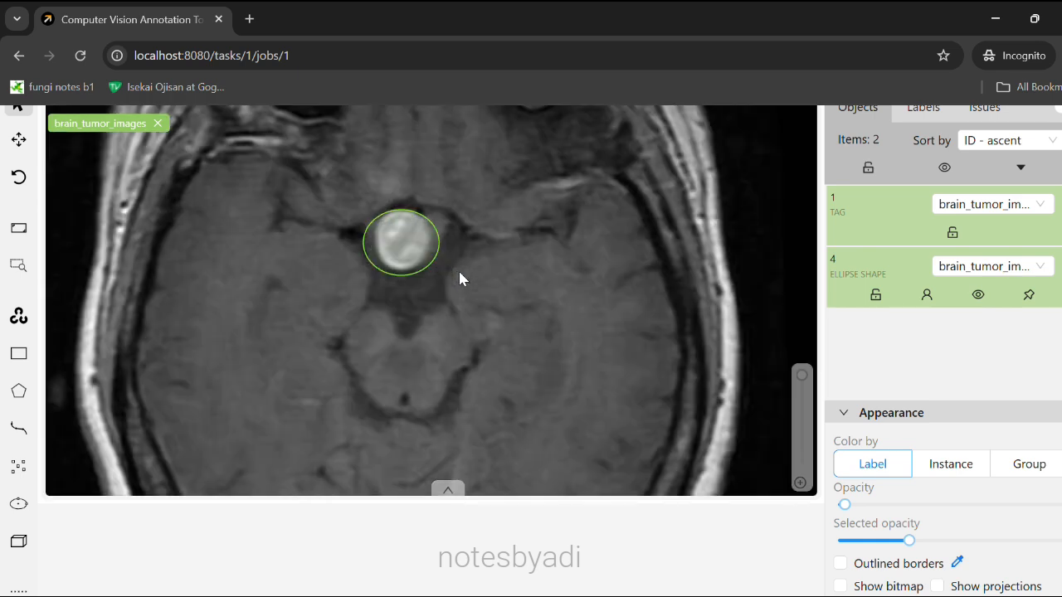
{"action": "mouse_move", "coordinate": [283, 324]}
{"action": "left_mouse_down"}
{"action": "mouse_move", "coordinate": [307, 323]}
{"action": "mouse_move", "coordinate": [294, 313]}
{"action": "left_mouse_up"}
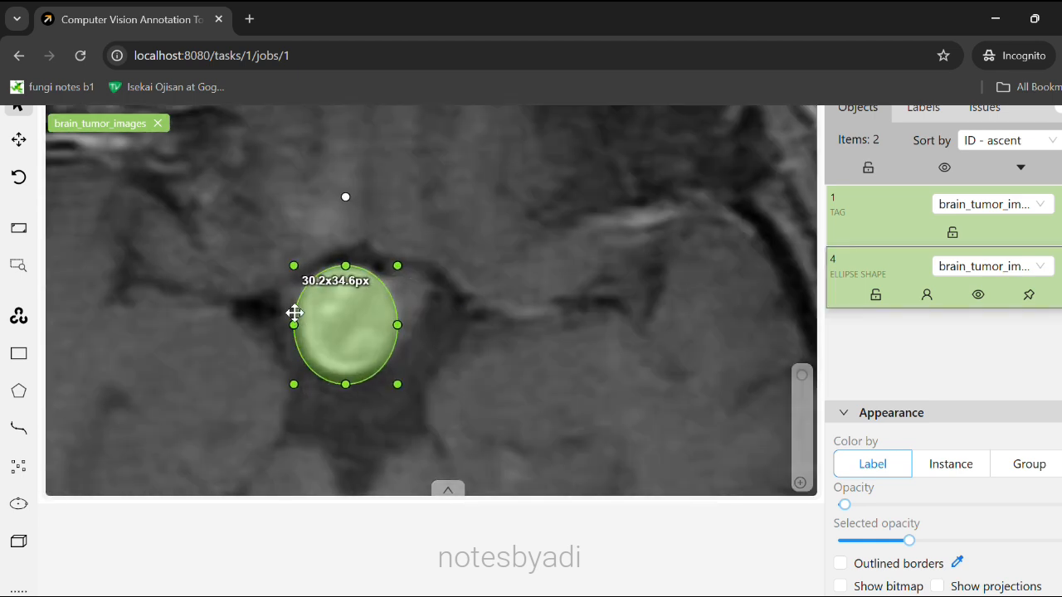
{"action": "left_click_drag", "start_coordinate": [348, 384], "coordinate": [347, 376]}
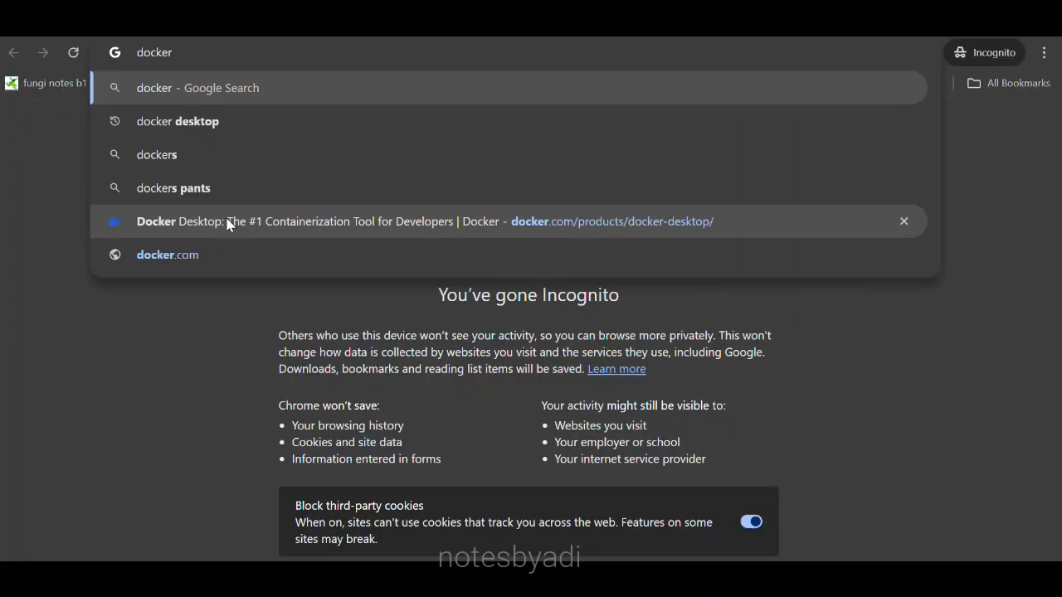
Open the Docker Desktop product page on docker.com from the address-bar suggestion.
{"action": "left_click", "coordinate": [229, 225]}
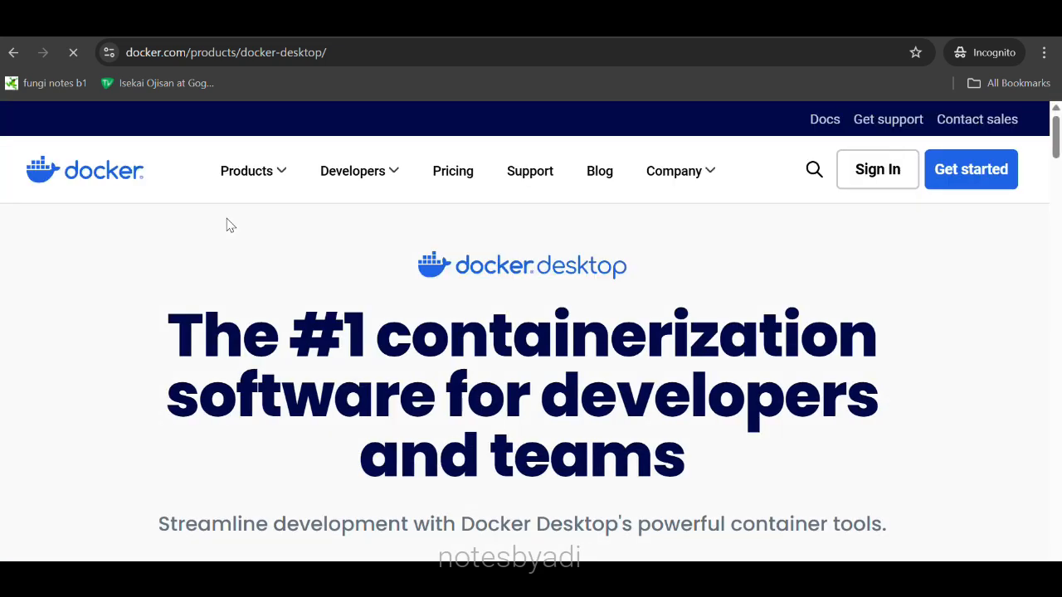
Reject the cookie consent notice on the Docker Desktop page.
{"action": "scroll", "coordinate": [502, 286], "scroll_direction": "down", "scroll_amount": 1}
{"action": "scroll", "coordinate": [501, 286], "scroll_direction": "down", "scroll_amount": 2}
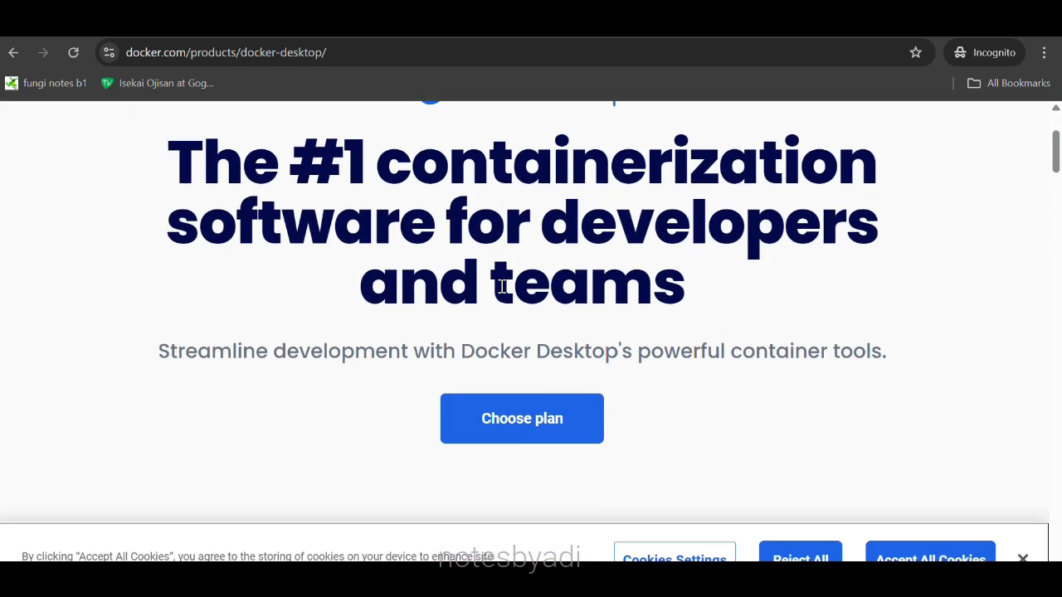
{"action": "left_click", "coordinate": [817, 556]}
Download and run the Windows AMD64 Docker Desktop installer, closing it once it reports 4.39.0 is up to date.
{"action": "scroll", "coordinate": [618, 381], "scroll_direction": "down", "scroll_amount": 2}
{"action": "scroll", "coordinate": [618, 381], "scroll_direction": "down", "scroll_amount": 8}
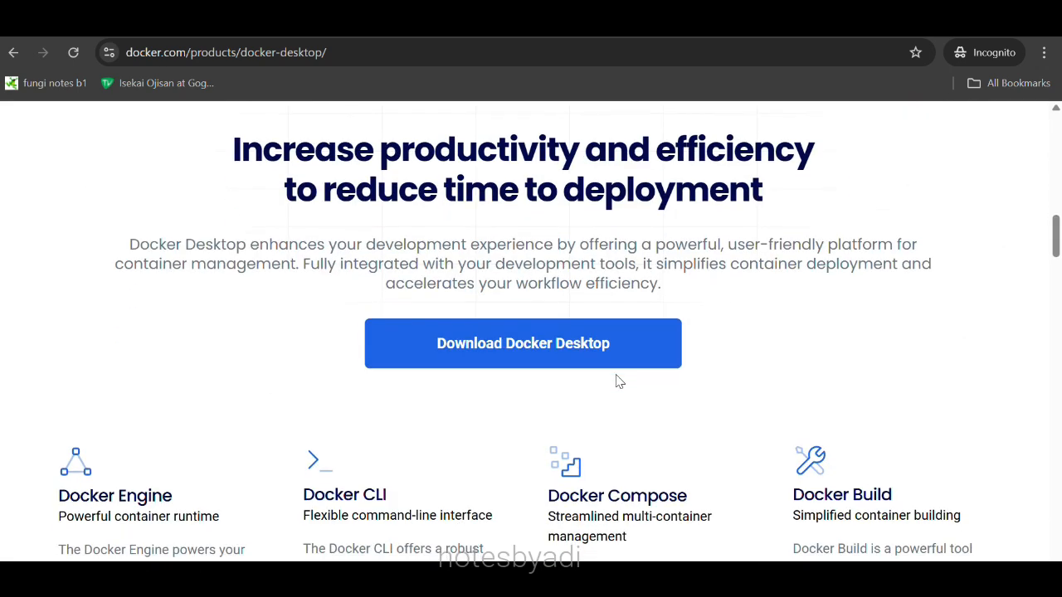
{"action": "left_click", "coordinate": [492, 296]}
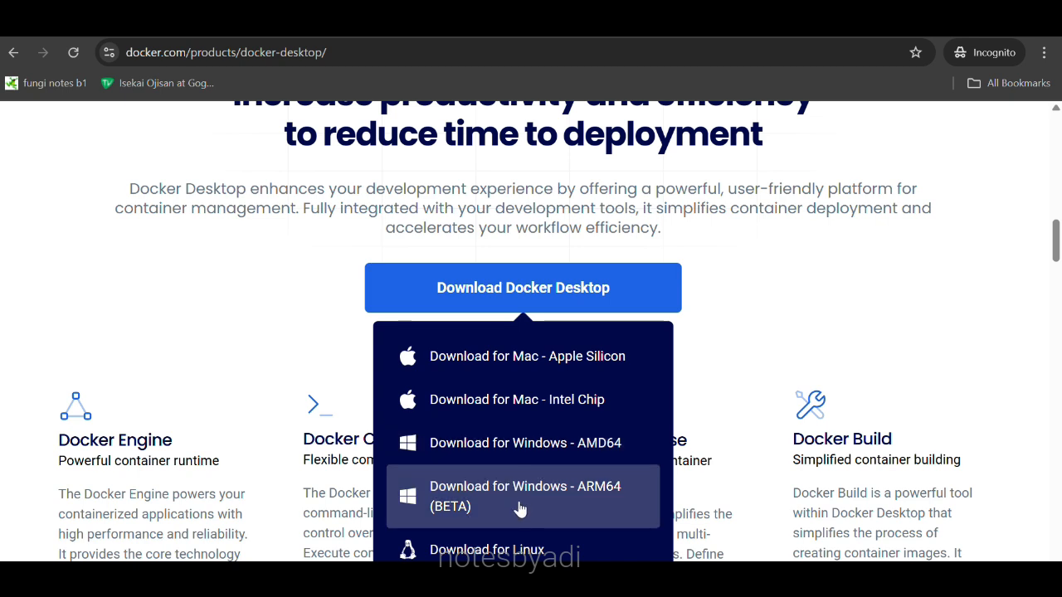
{"action": "left_click", "coordinate": [521, 459]}
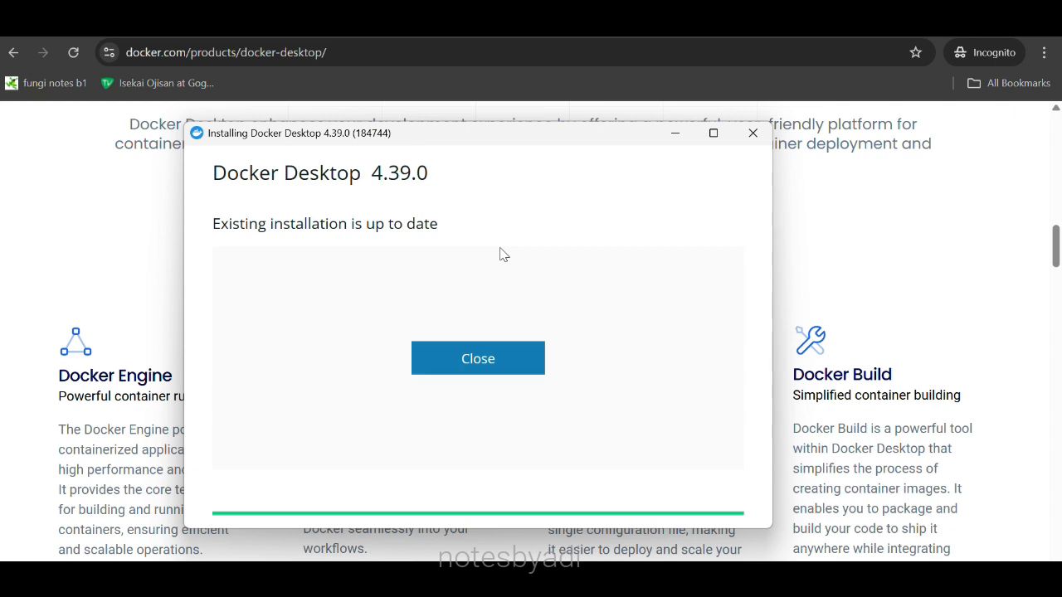
{"action": "left_click", "coordinate": [488, 361]}
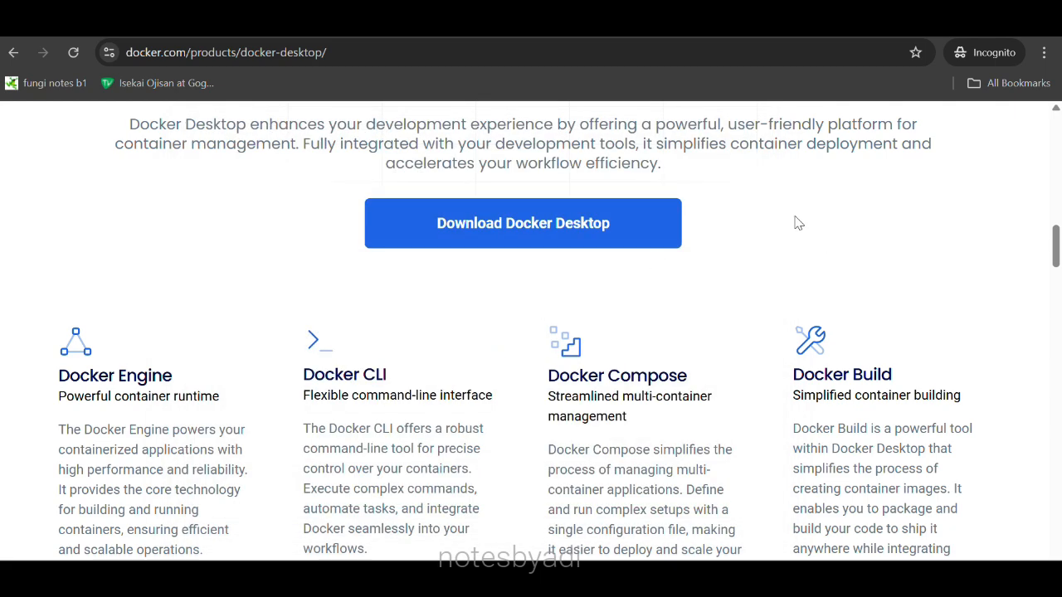
{"action": "scroll", "coordinate": [749, 187], "scroll_direction": "up", "scroll_amount": 2}
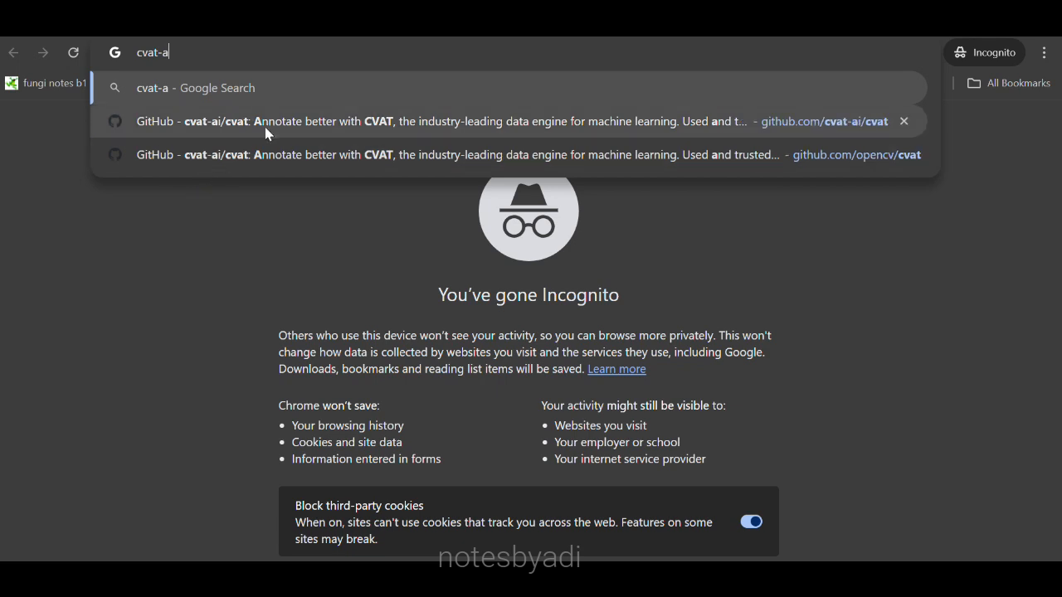
{"action": "left_click", "coordinate": [269, 122]}
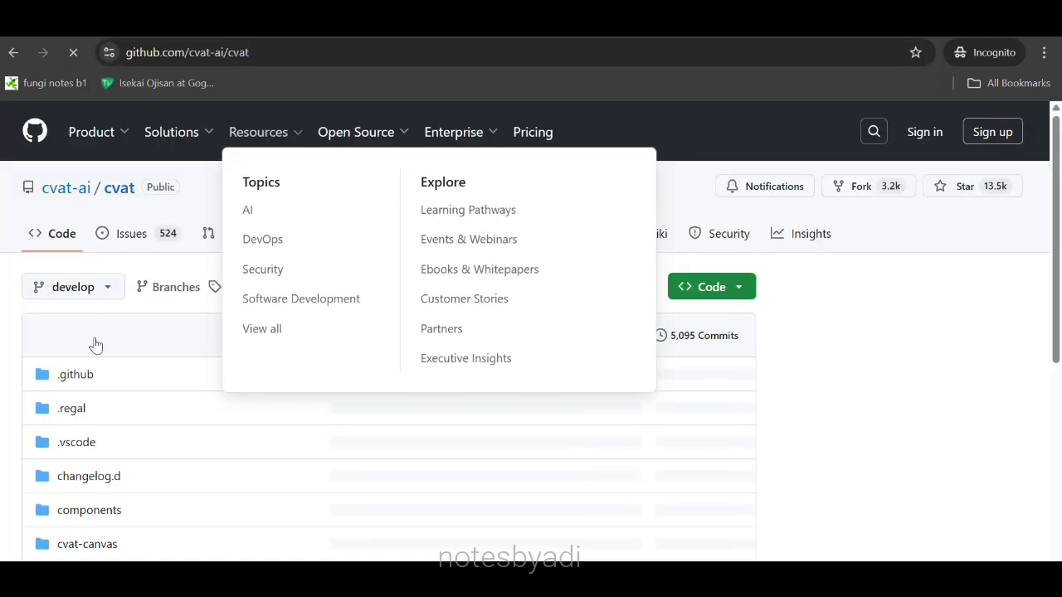
{"action": "scroll", "coordinate": [775, 271], "scroll_direction": "down", "scroll_amount": 15}
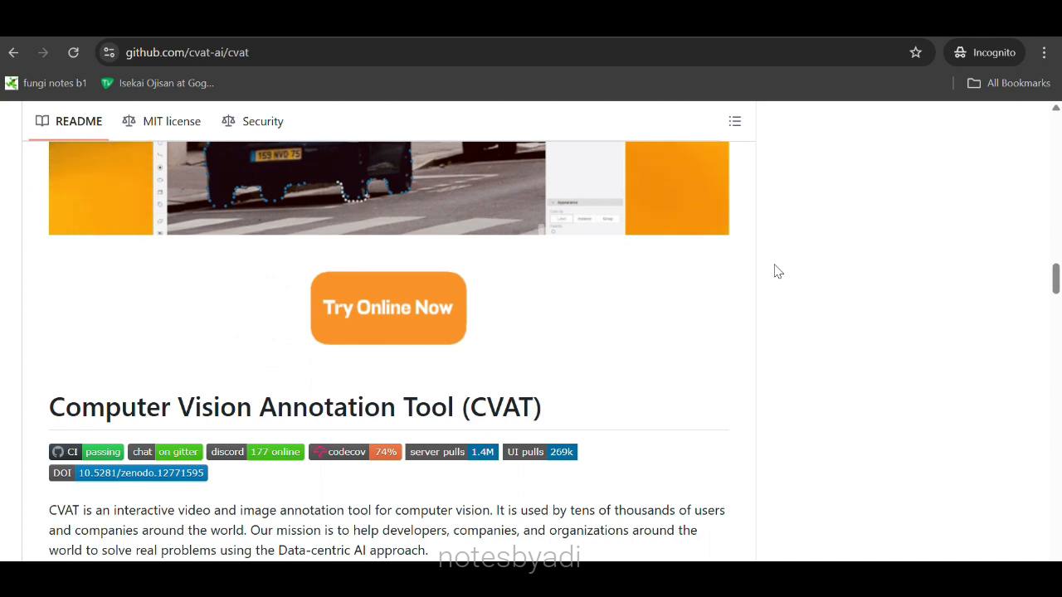
{"action": "scroll", "coordinate": [775, 271], "scroll_direction": "down", "scroll_amount": 3}
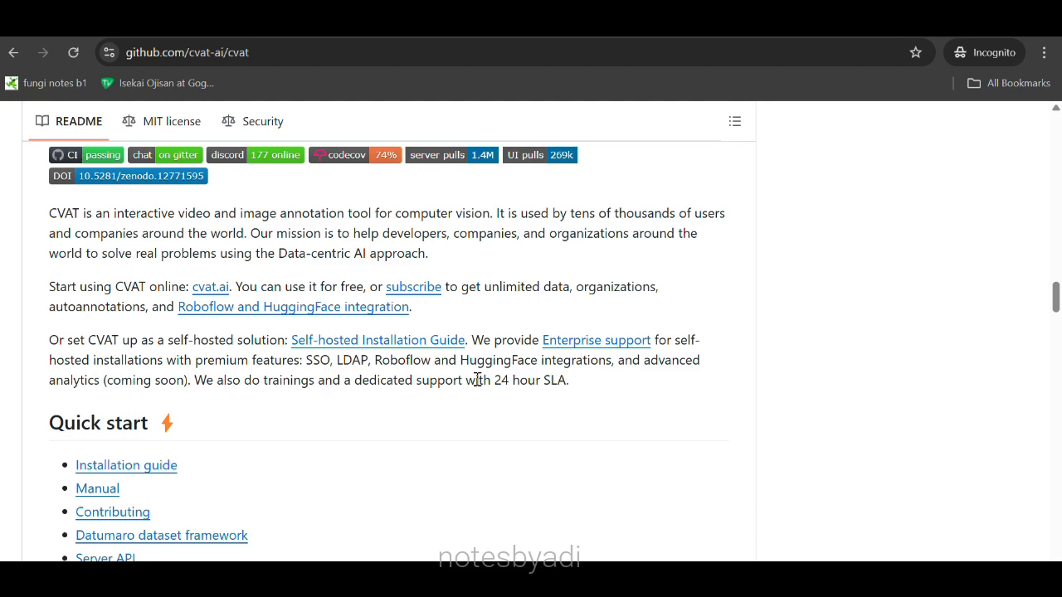
{"action": "scroll", "coordinate": [477, 380], "scroll_direction": "down", "scroll_amount": 8}
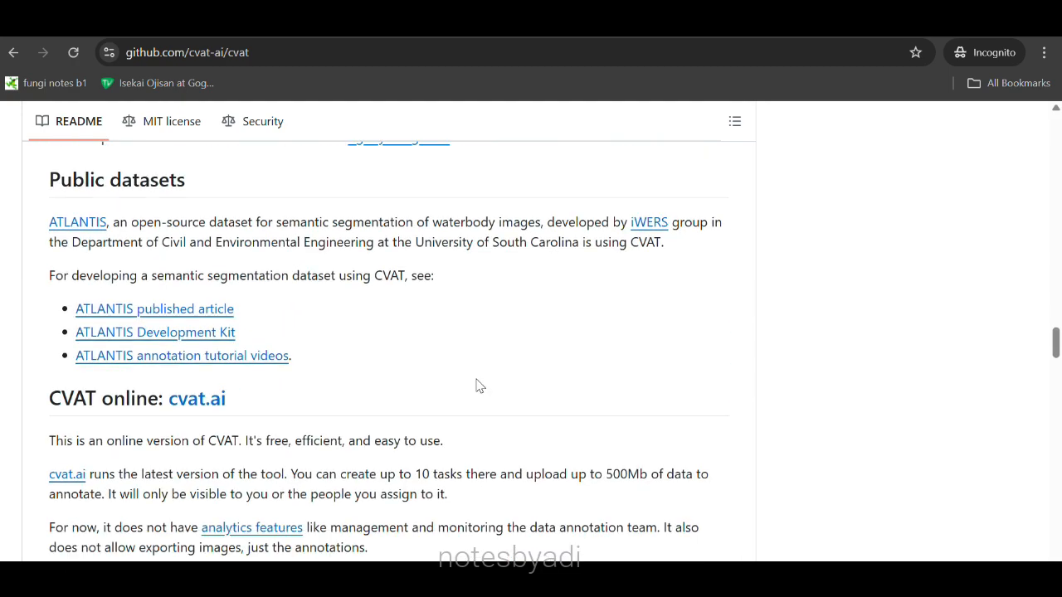
{"action": "scroll", "coordinate": [476, 380], "scroll_direction": "up", "scroll_amount": 10}
{"action": "scroll", "coordinate": [476, 380], "scroll_direction": "down", "scroll_amount": 1}
{"action": "scroll", "coordinate": [476, 380], "scroll_direction": "up", "scroll_amount": 4}
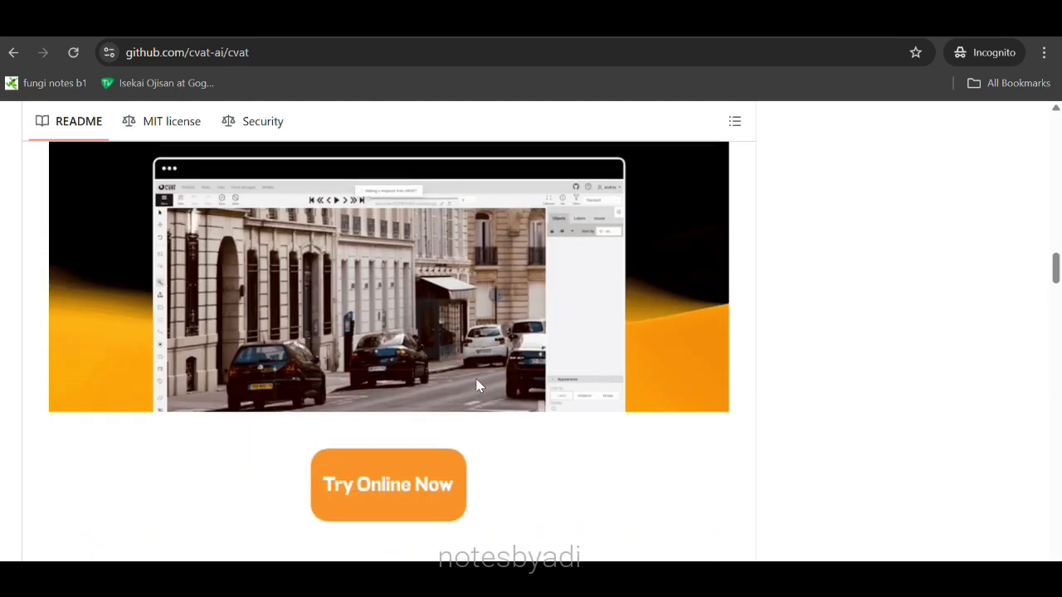
{"action": "scroll", "coordinate": [477, 385], "scroll_direction": "up", "scroll_amount": 15}
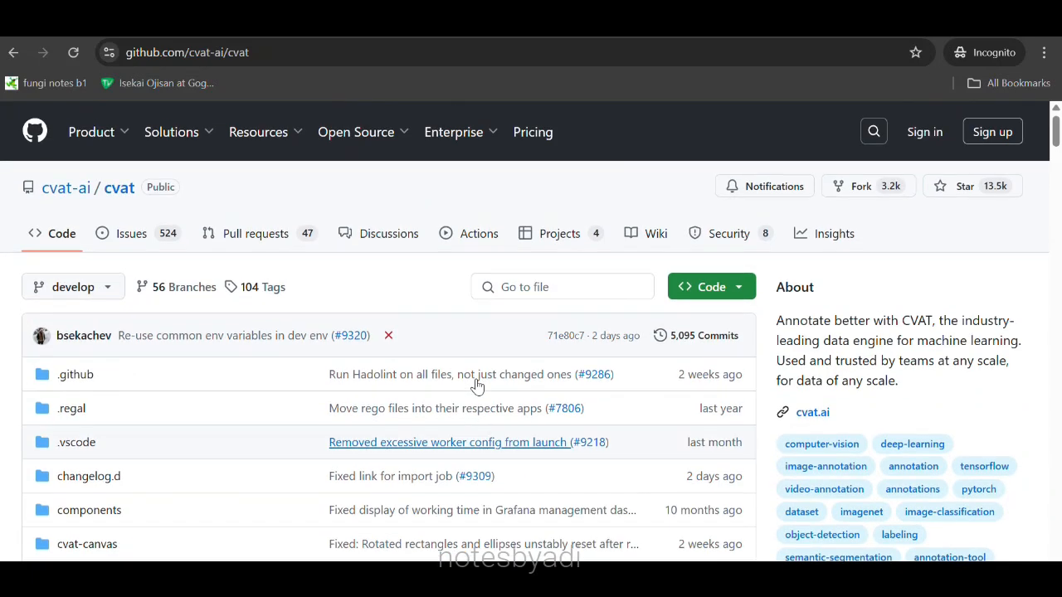
{"action": "left_click", "coordinate": [737, 292]}
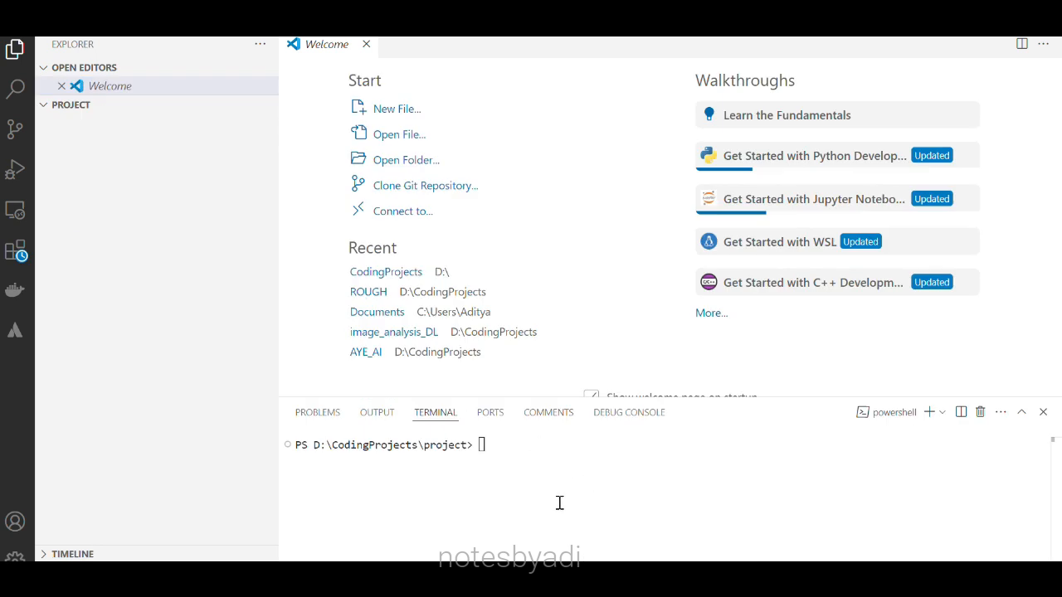
Run git clone with the pasted cvat-ai/cvat repository URL in the terminal.
{"action": "type", "text": "git clone"}
{"action": "type", "text": "https://github.com/cvat-ai/cvat.git"}
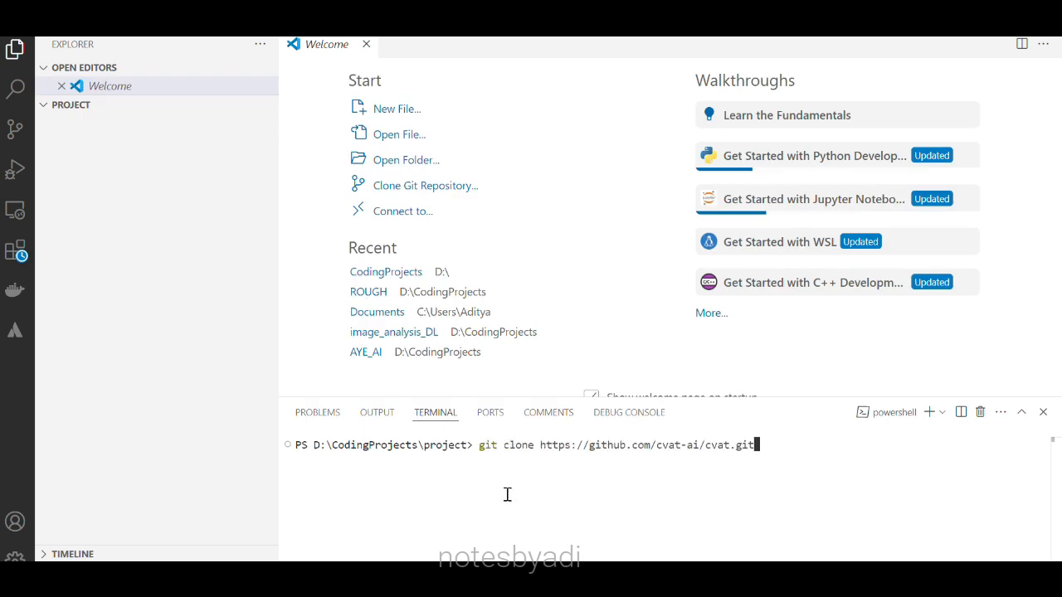
{"action": "key", "text": "Return"}
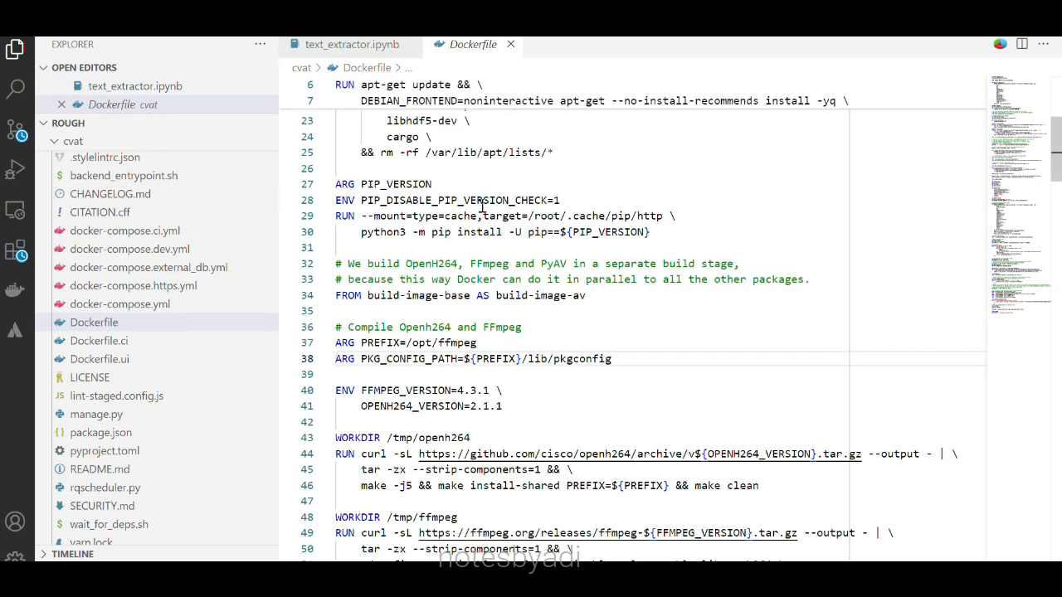
Review the Dockerfile and terminal output, then check the running cvat stack in Docker Desktop's Containers list.
{"action": "scroll", "coordinate": [482, 207], "scroll_direction": "up", "scroll_amount": 2}
{"action": "scroll", "coordinate": [481, 207], "scroll_direction": "up", "scroll_amount": 3}
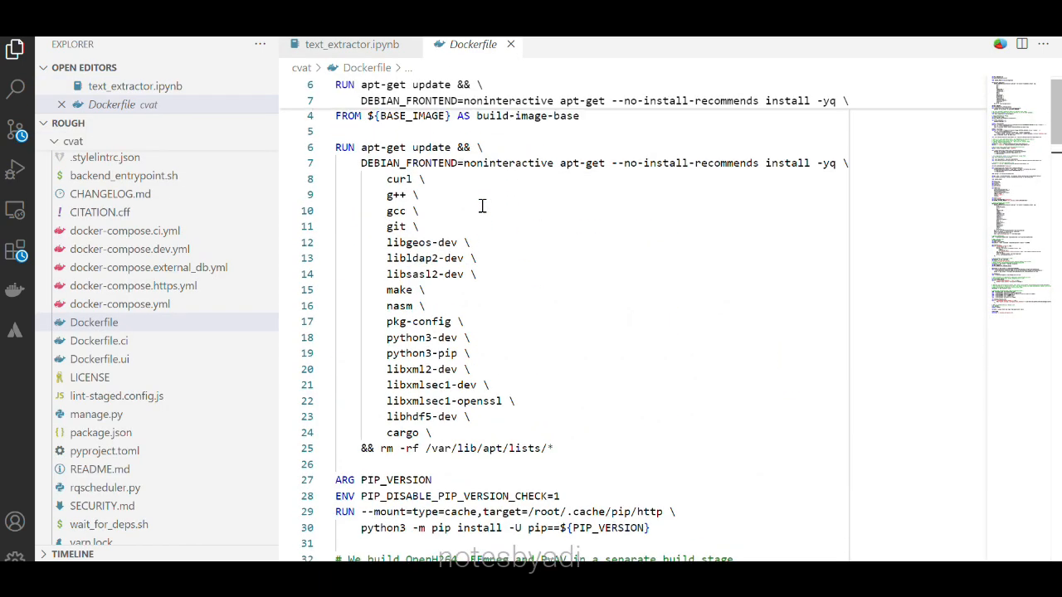
{"action": "scroll", "coordinate": [482, 207], "scroll_direction": "down", "scroll_amount": 5}
{"action": "scroll", "coordinate": [482, 207], "scroll_direction": "down", "scroll_amount": 14}
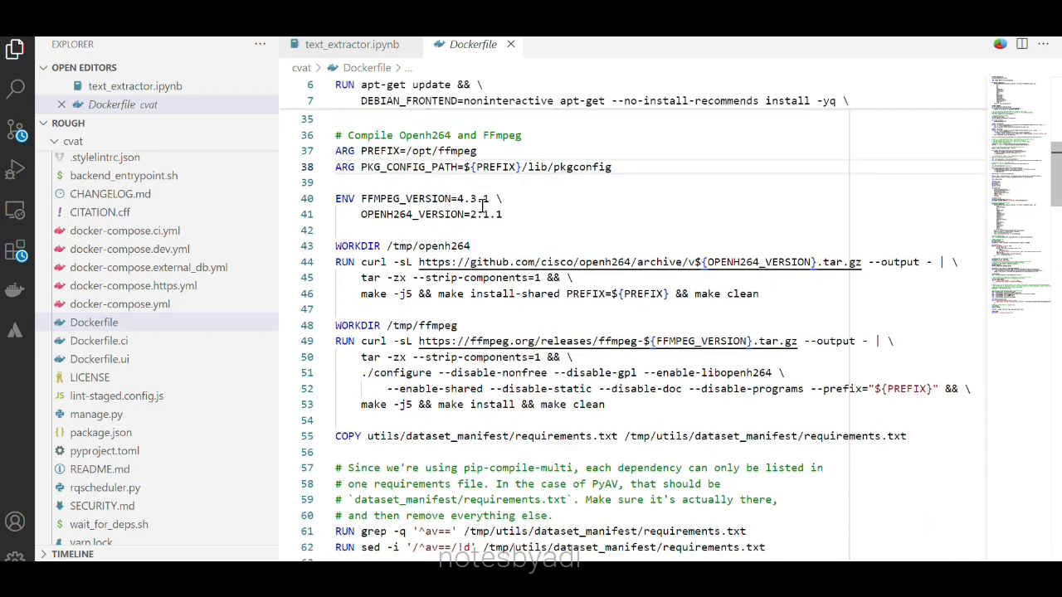
{"action": "scroll", "coordinate": [482, 206], "scroll_direction": "down", "scroll_amount": 8}
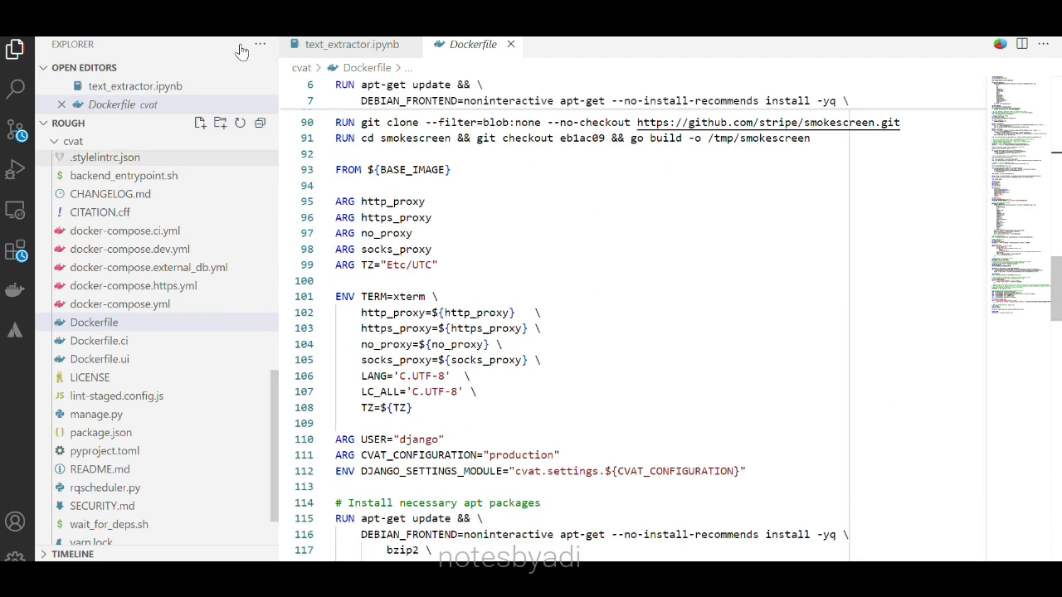
{"action": "key", "text": "ctrl+grave"}
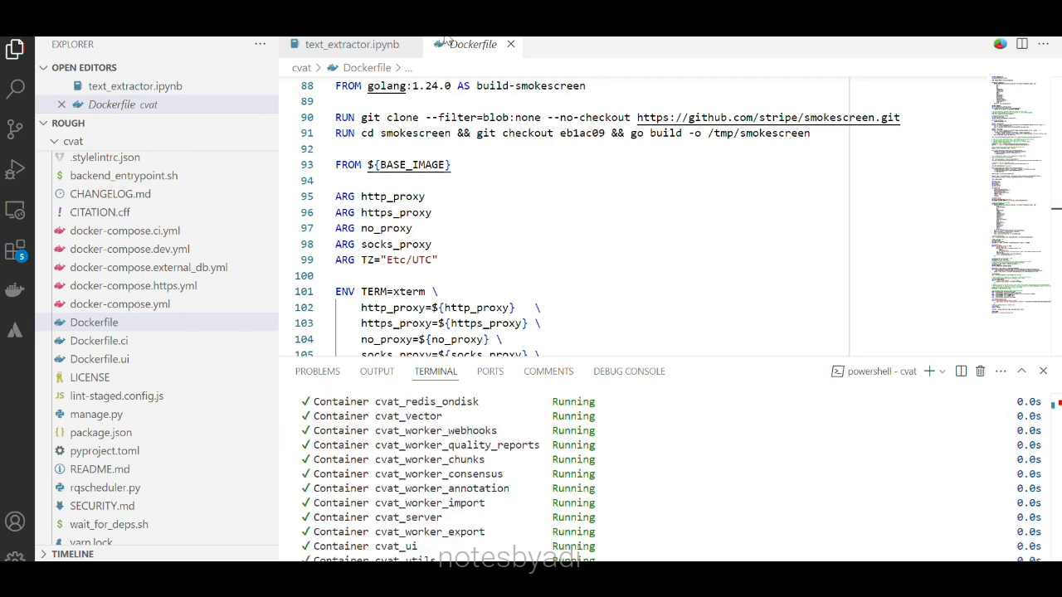
{"action": "key", "text": "alt+Tab"}
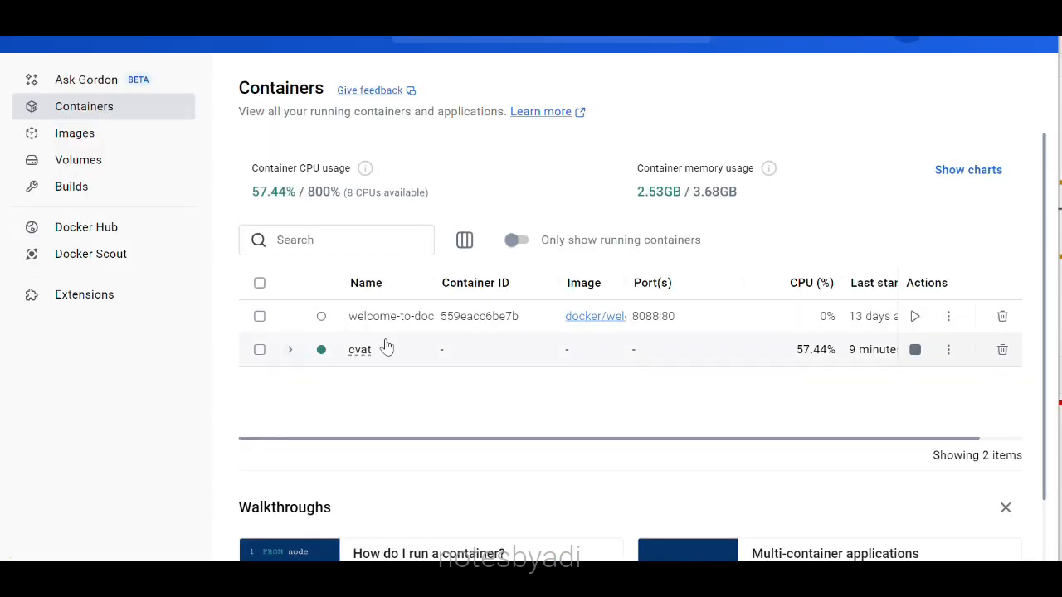
Open the cvat stack and follow cvat_ui's 8080:8080 port link to localhost:8080.
{"action": "left_click", "coordinate": [365, 360]}
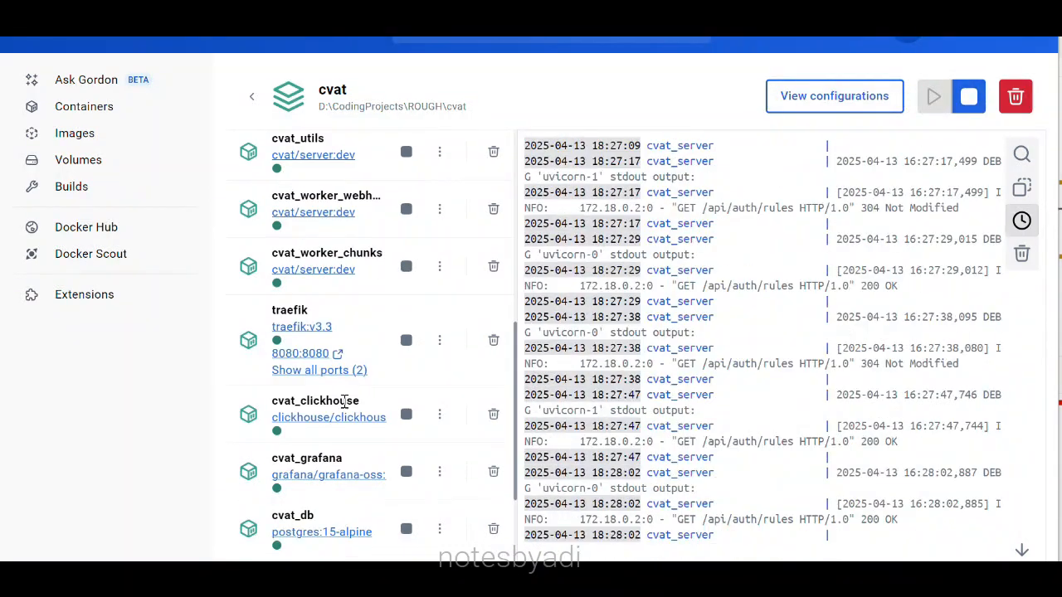
{"action": "left_click", "coordinate": [298, 354]}
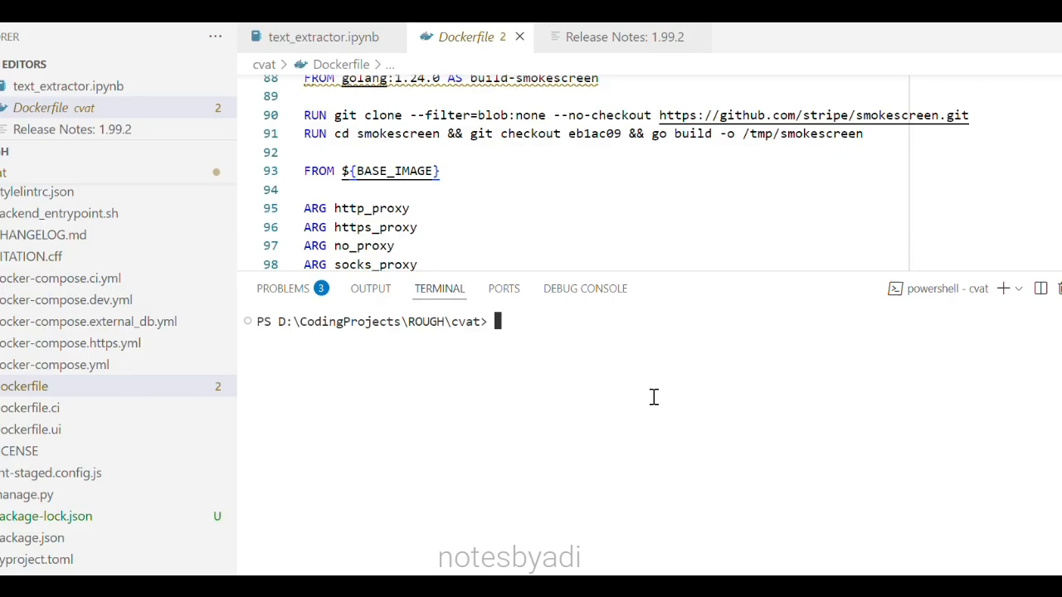
Open a bash shell in cvat_server and run python manage.py createsuperuser.
{"action": "type", "text": "docker exec -it cvat_server bash"}
{"action": "key", "text": "Return"}
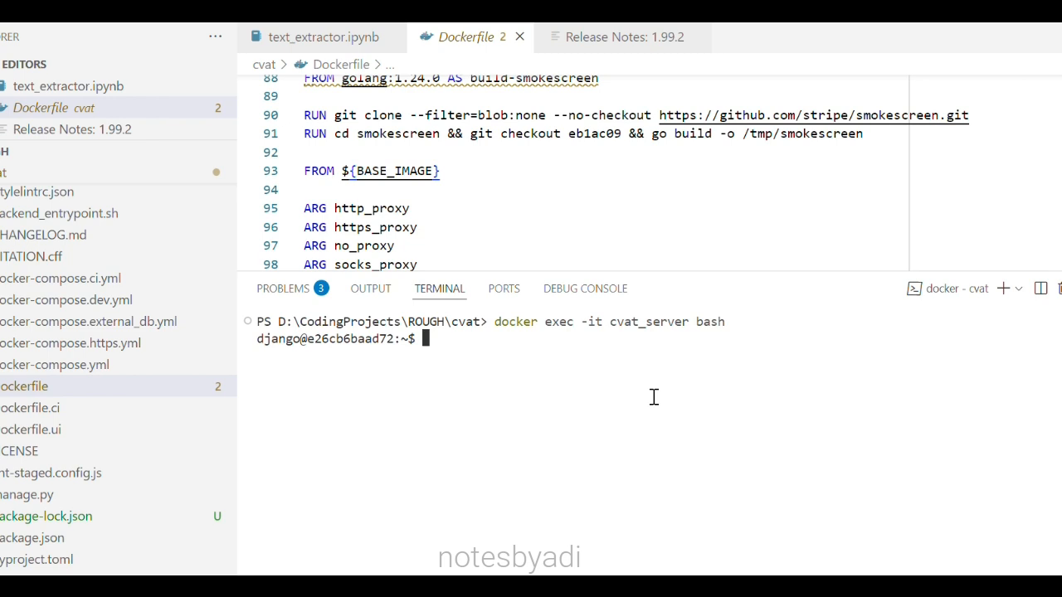
{"action": "type", "text": "python manage.py createsuperuser"}
{"action": "key", "text": "Return"}
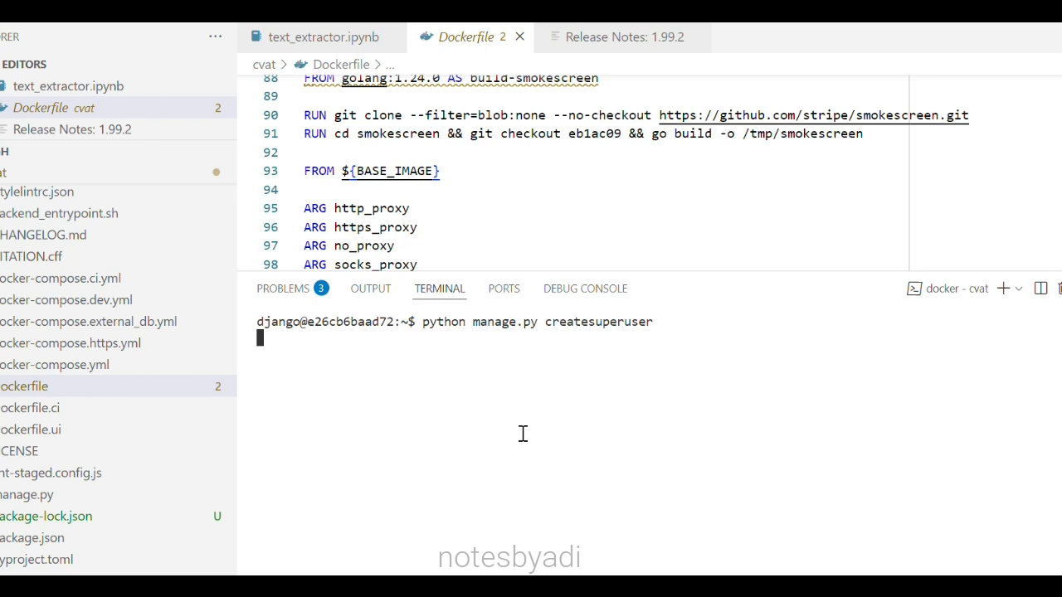
Enter an unused username, an e-mail and a password twice, answering y to bypass password validation.
{"action": "type", "text": "admin"}
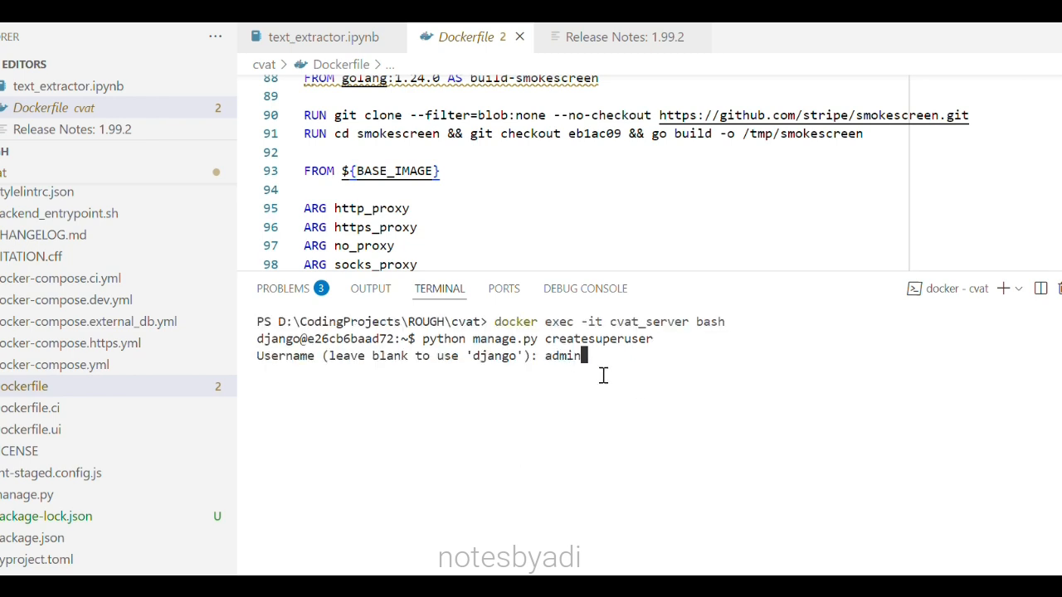
{"action": "key", "text": "Return"}
{"action": "type", "text": "admin_123"}
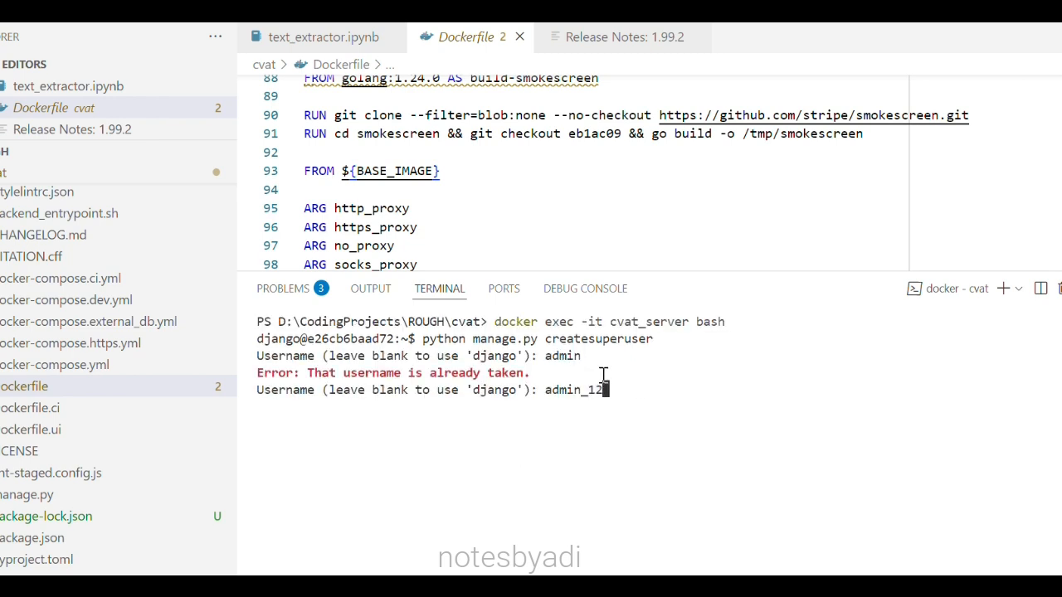
{"action": "key", "text": "Return"}
{"action": "type", "text": "a.b@c.com"}
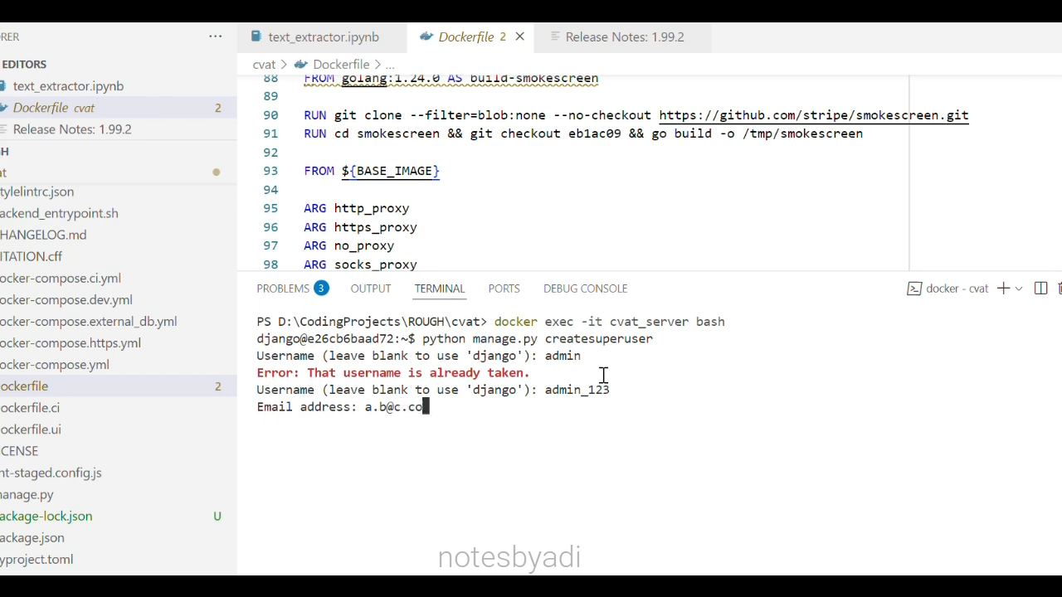
{"action": "key", "text": "Return"}
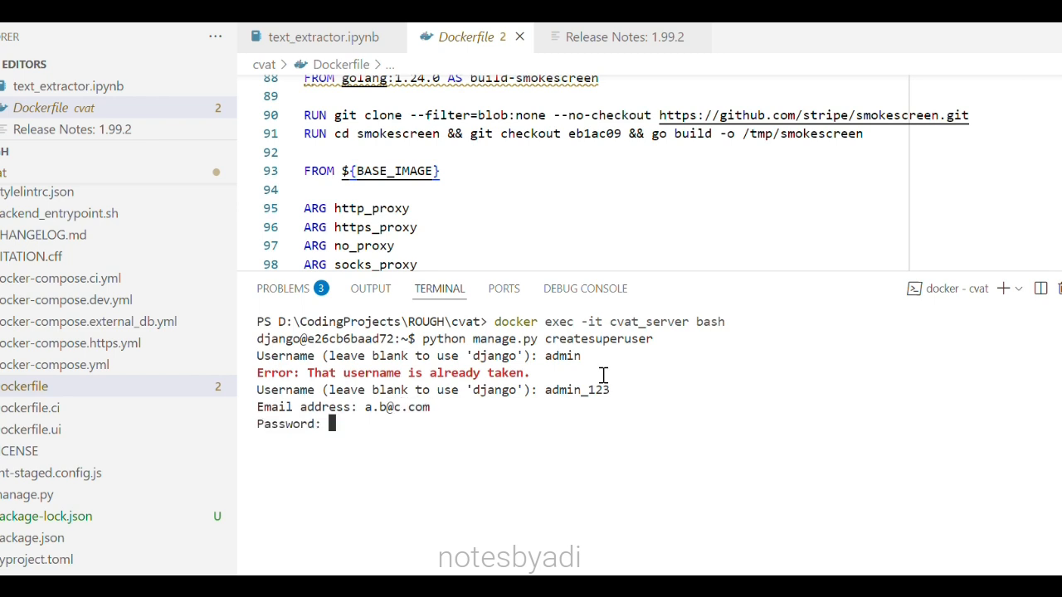
{"action": "key", "text": "Return"}
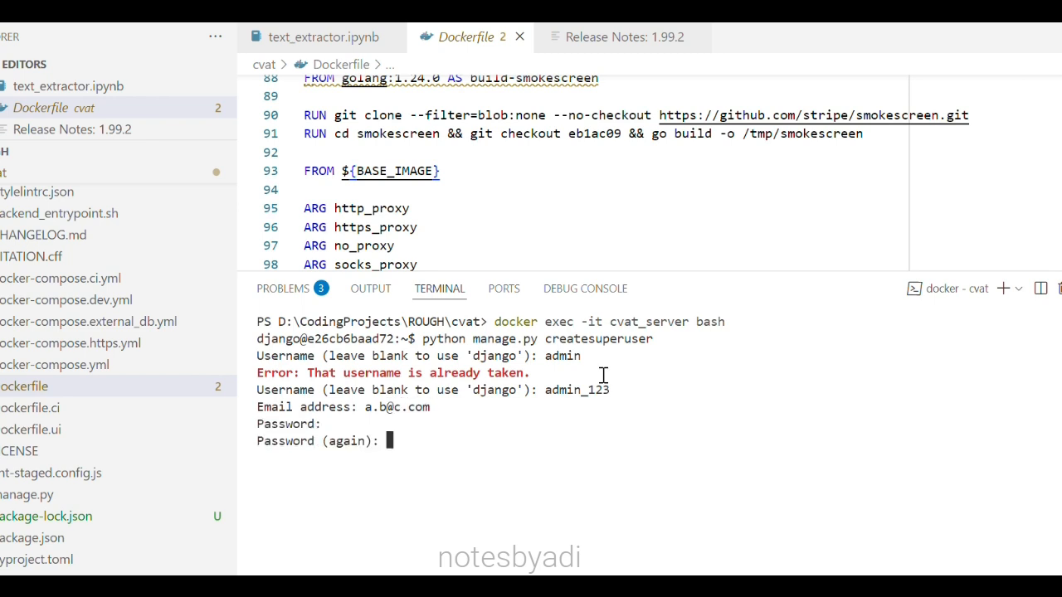
{"action": "key", "text": "Return"}
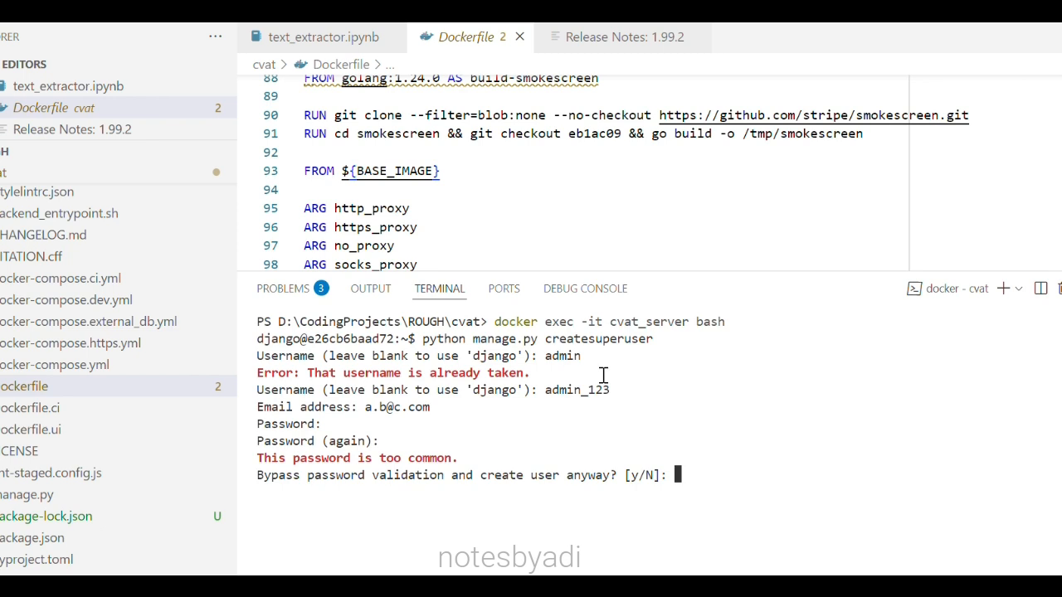
{"action": "type", "text": "y"}
{"action": "key", "text": "Return"}
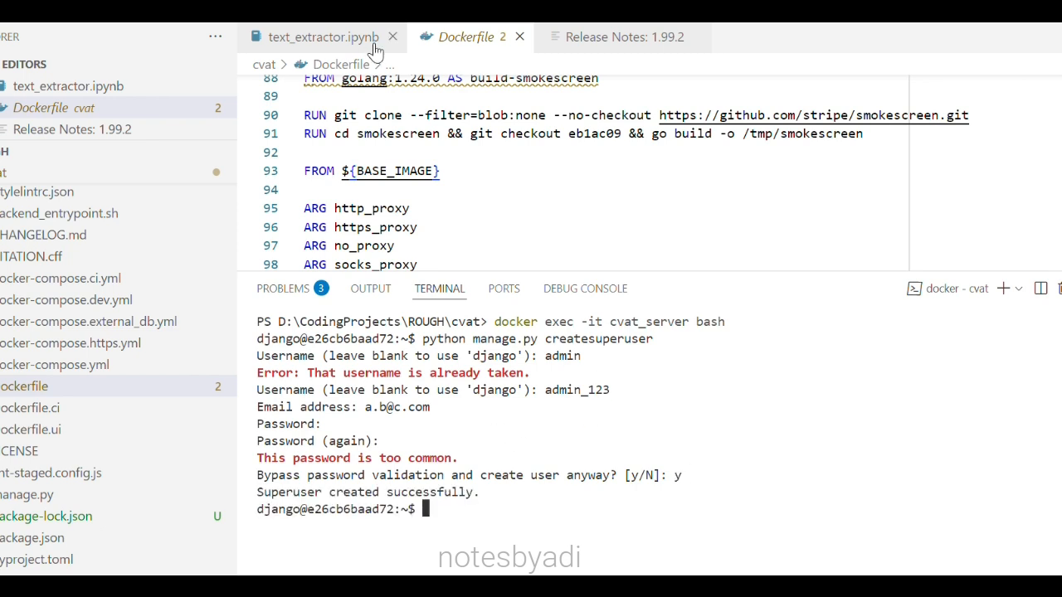
{"action": "key", "text": "alt+Tab"}
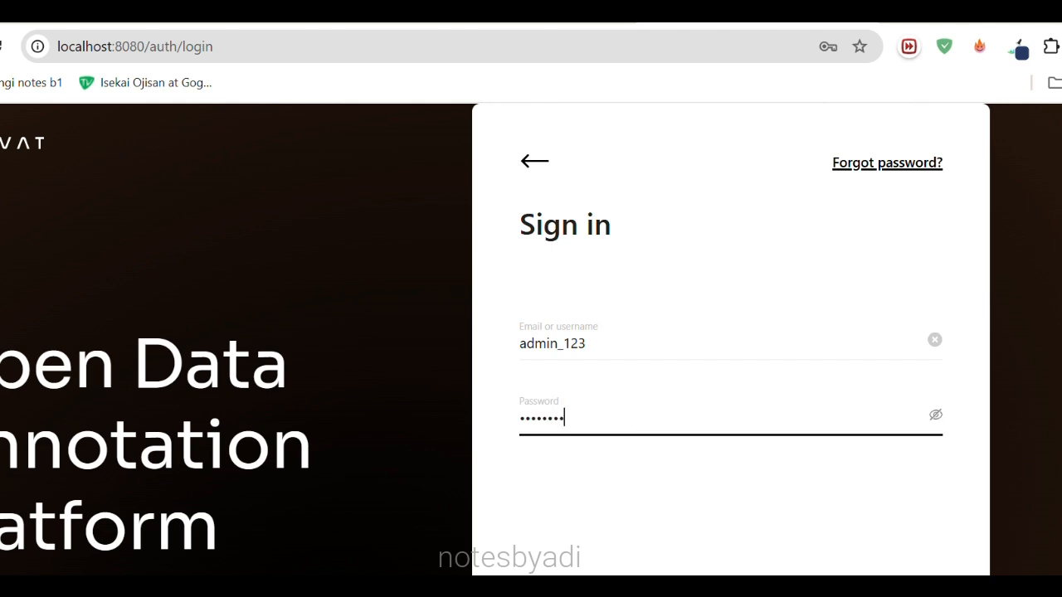
Sign in to CVAT with the superuser username and password to reach the empty Tasks page.
{"action": "left_click", "coordinate": [648, 450]}
{"action": "key", "text": "Return"}
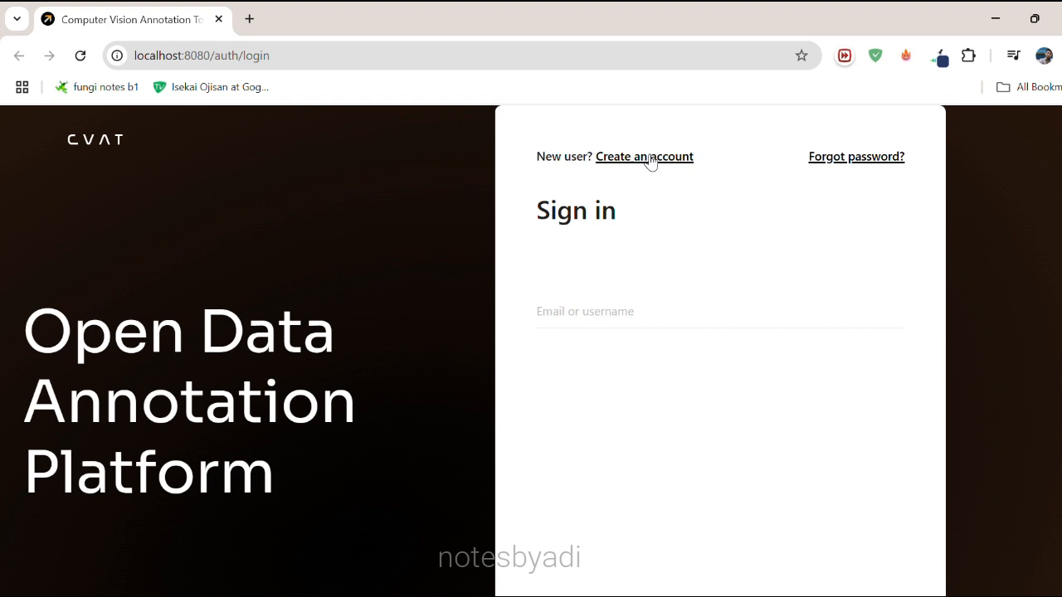
{"action": "left_click", "coordinate": [647, 157]}
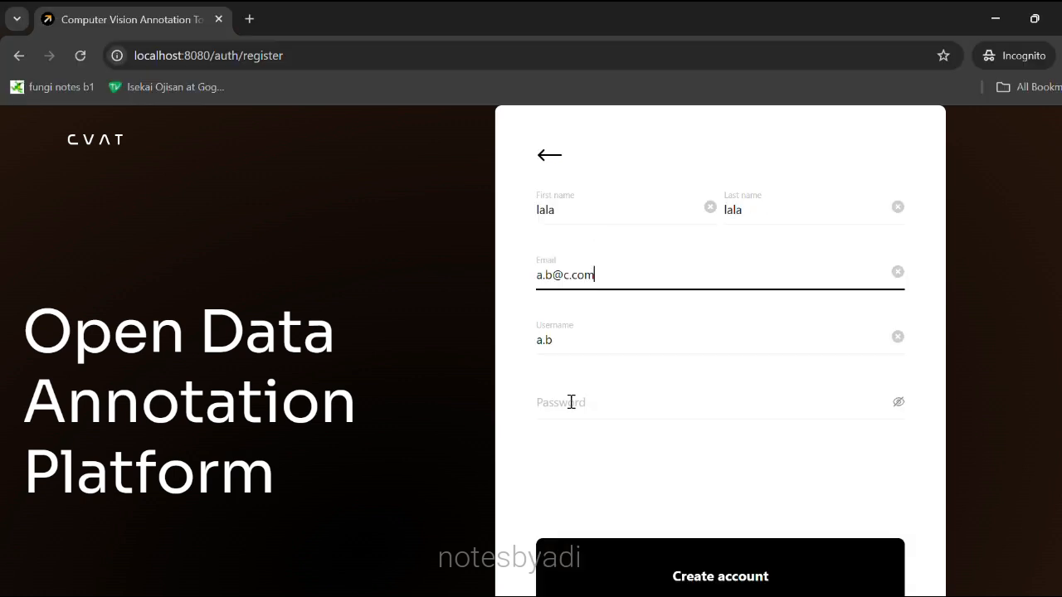
{"action": "left_click", "coordinate": [571, 403]}
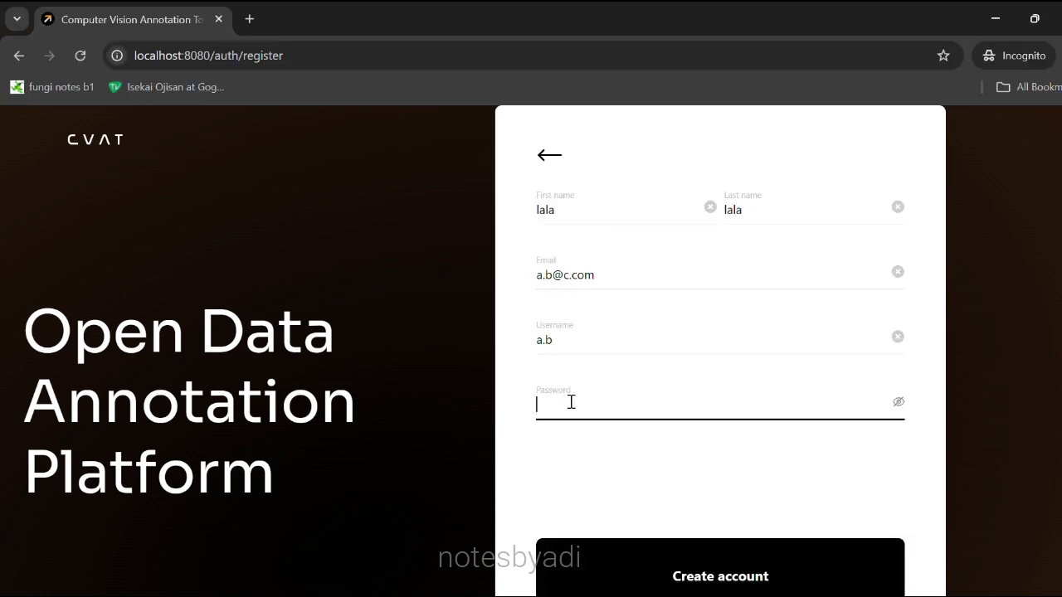
{"action": "type", "text": "12"}
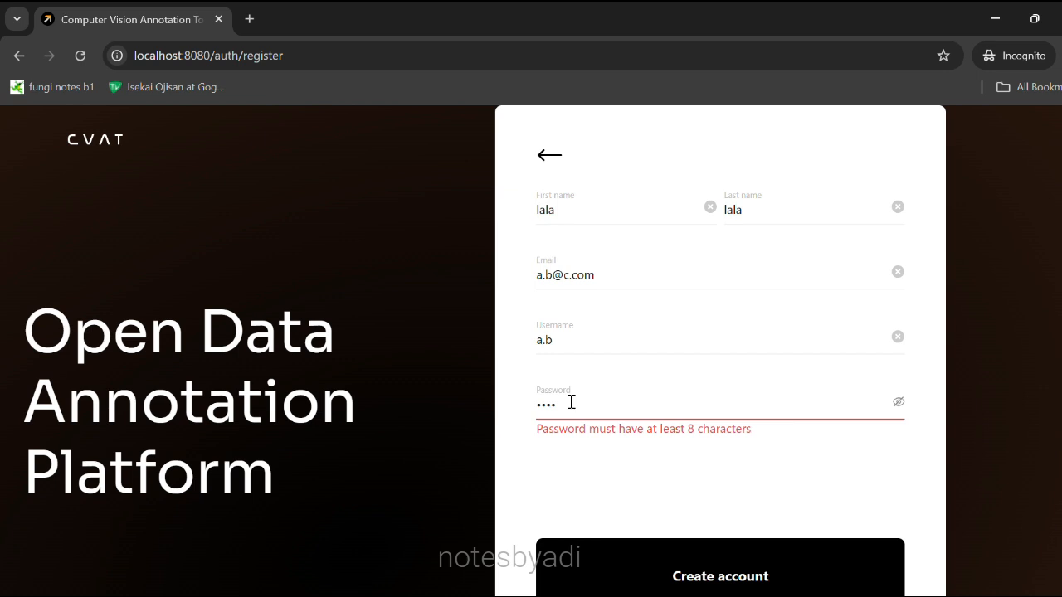
{"action": "type", "text": "345678"}
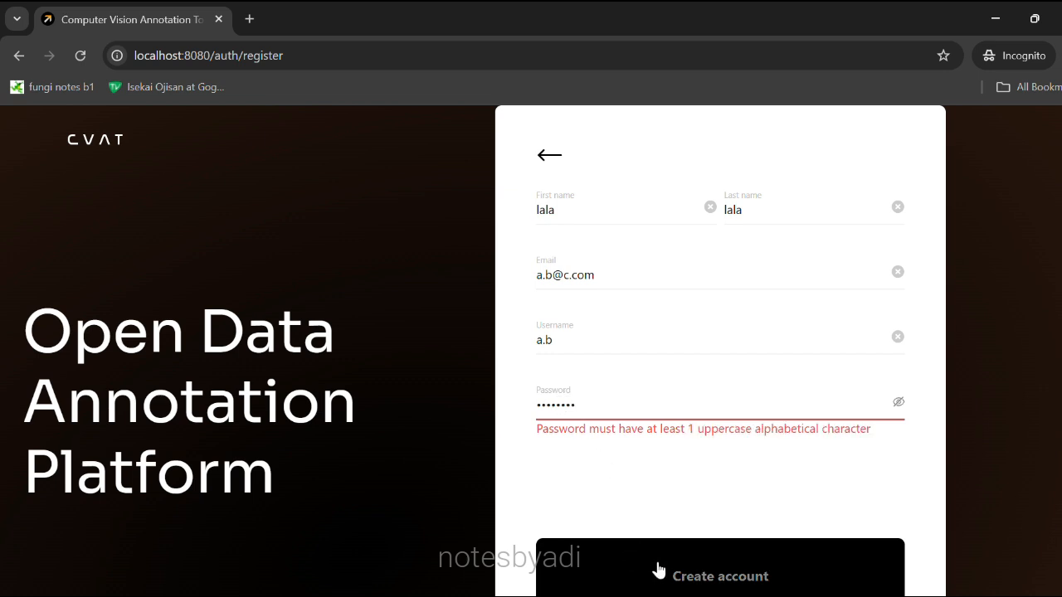
{"action": "type", "text": "A"}
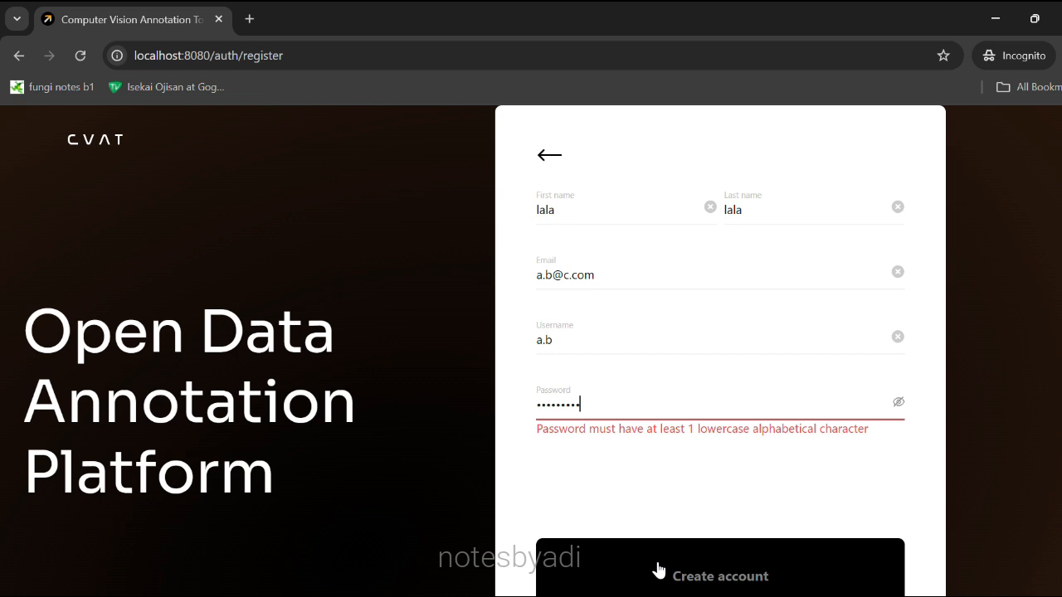
{"action": "left_click", "coordinate": [675, 570]}
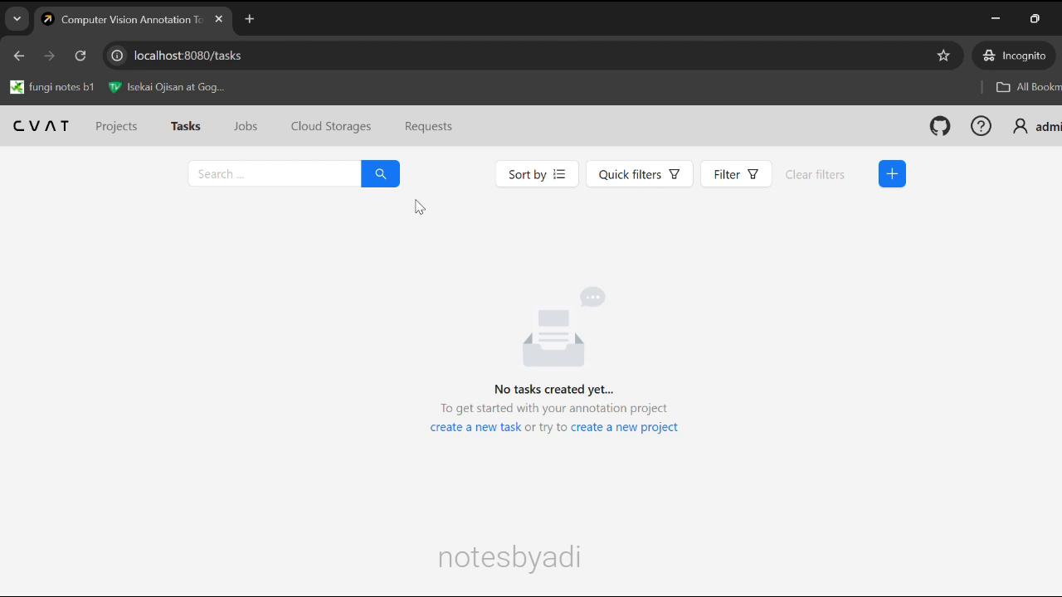
Start a new project named pituitary_labelling.
{"action": "left_click", "coordinate": [114, 133]}
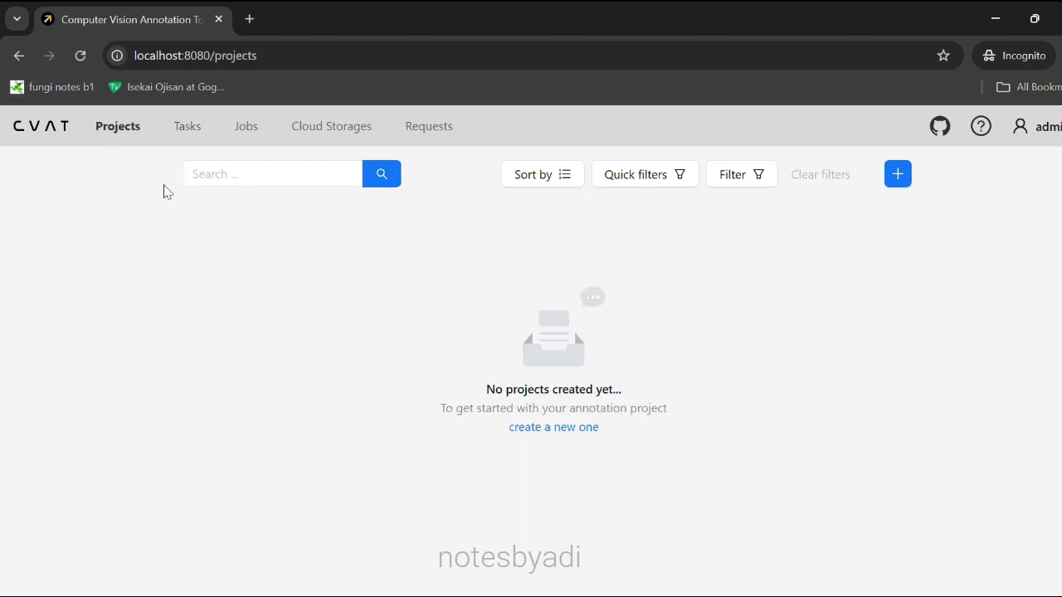
{"action": "left_click", "coordinate": [554, 428]}
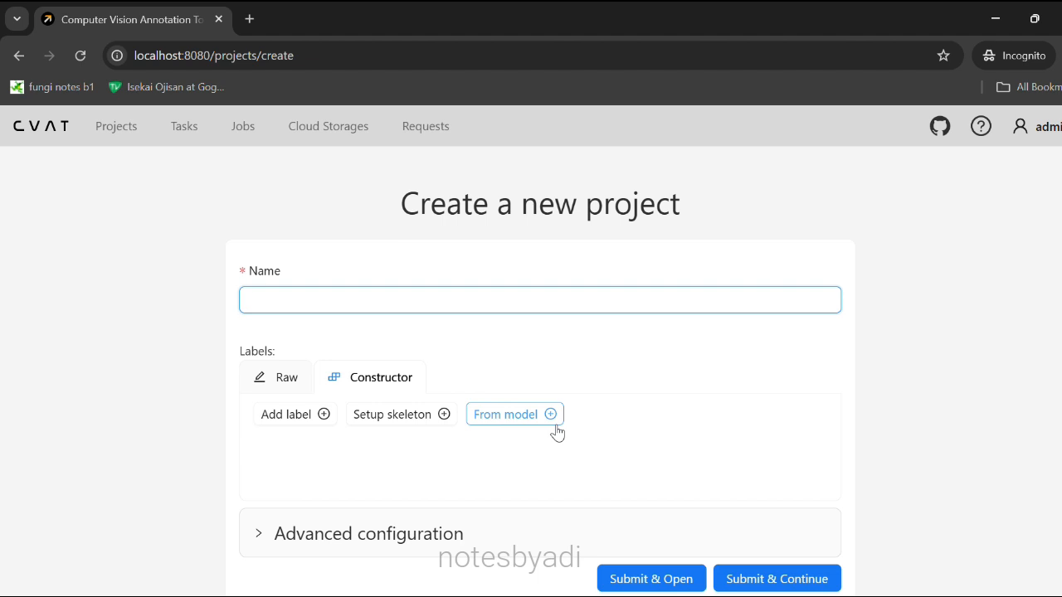
{"action": "type", "text": "pituitary_labelling"}
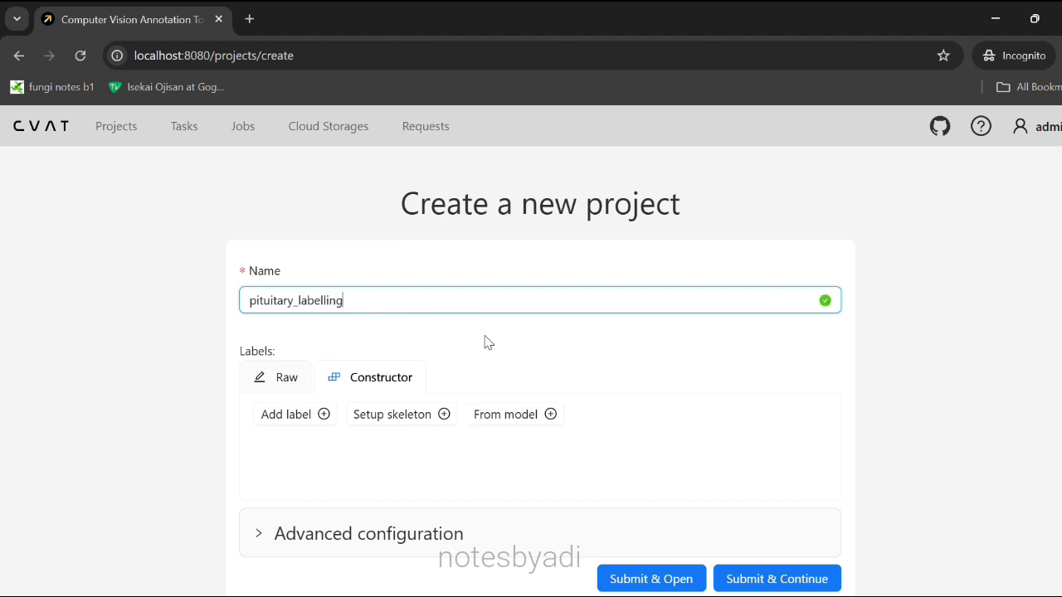
Add a tumor label of type Ellipse with a yellow-green colour in the Constructor.
{"action": "left_click", "coordinate": [286, 383]}
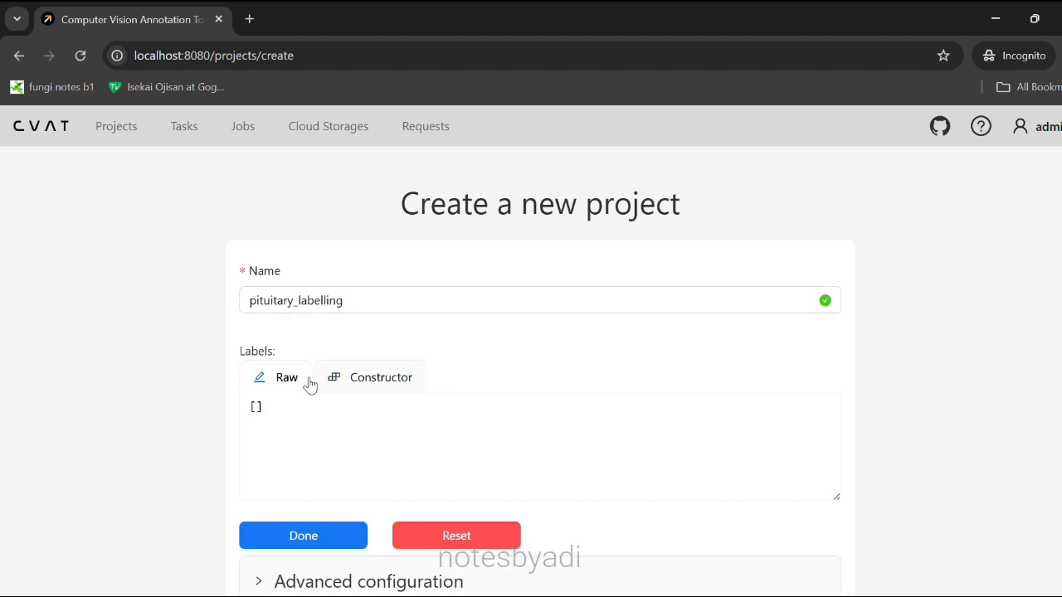
{"action": "left_click", "coordinate": [359, 380]}
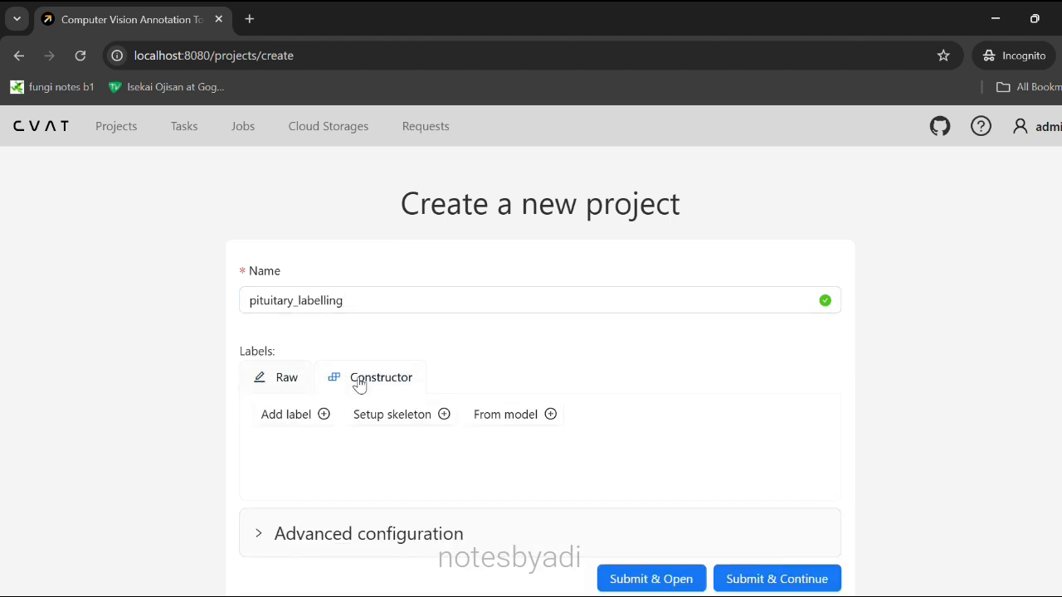
{"action": "left_click", "coordinate": [304, 415]}
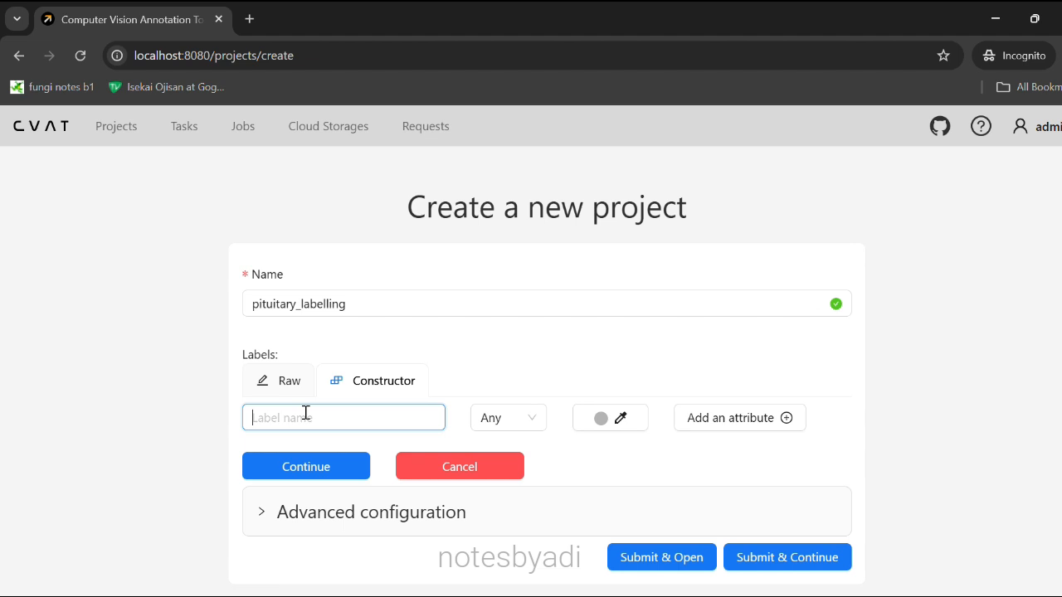
{"action": "type", "text": "tumor"}
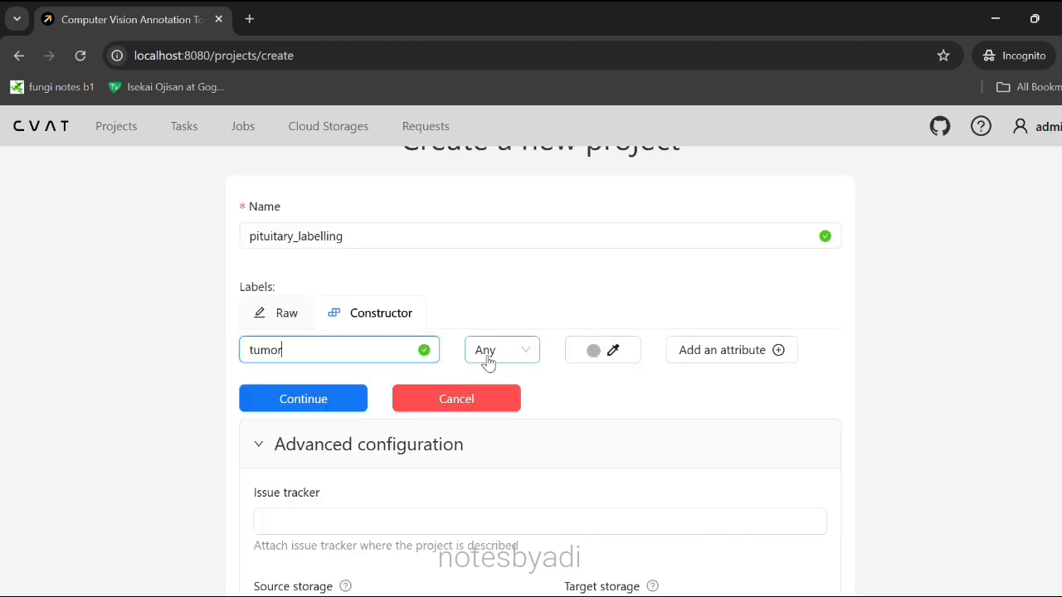
{"action": "left_click", "coordinate": [492, 424]}
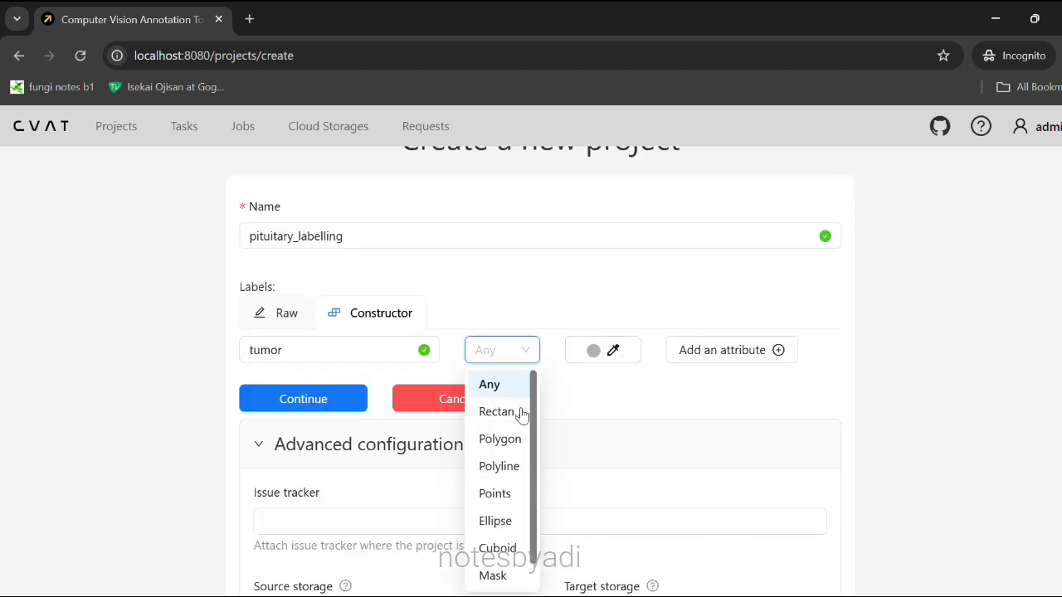
{"action": "left_click", "coordinate": [505, 521]}
{"action": "left_click", "coordinate": [627, 352]}
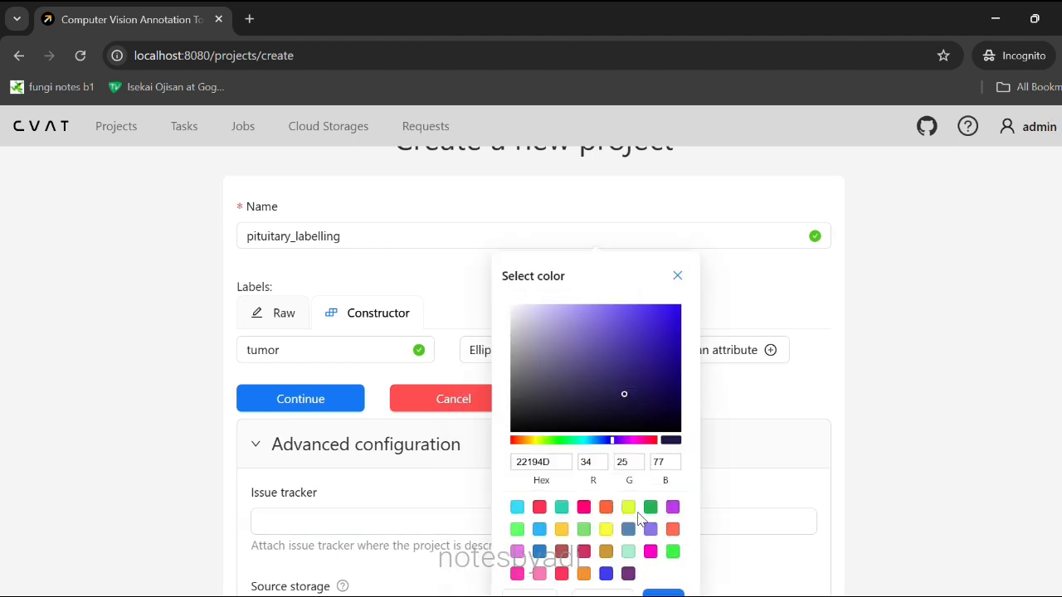
{"action": "left_click", "coordinate": [628, 506]}
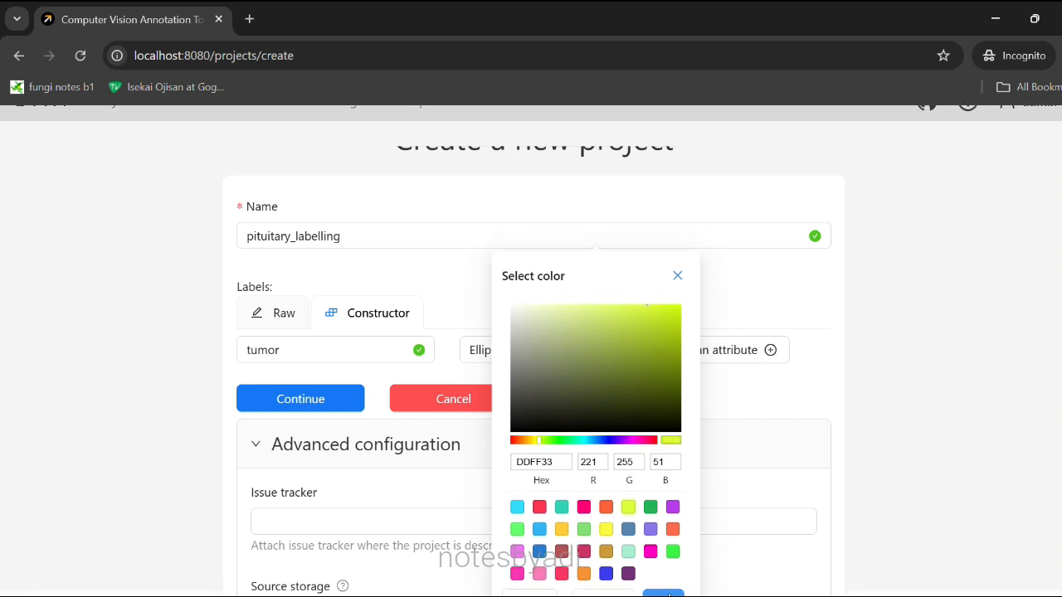
{"action": "left_click", "coordinate": [669, 594]}
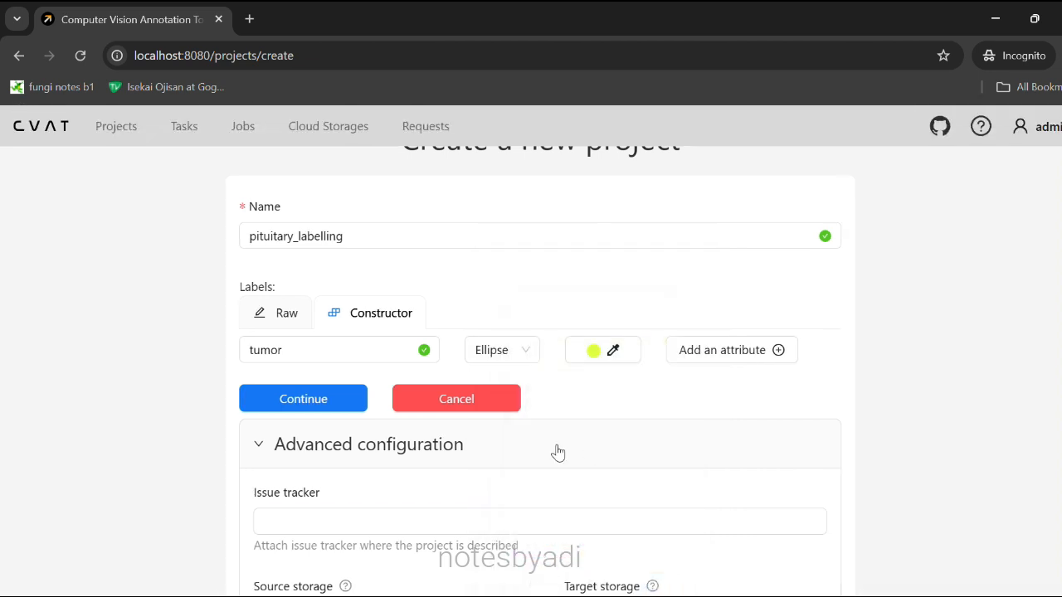
Submit the project and return to the projects list.
{"action": "scroll", "coordinate": [557, 453], "scroll_direction": "down", "scroll_amount": 2}
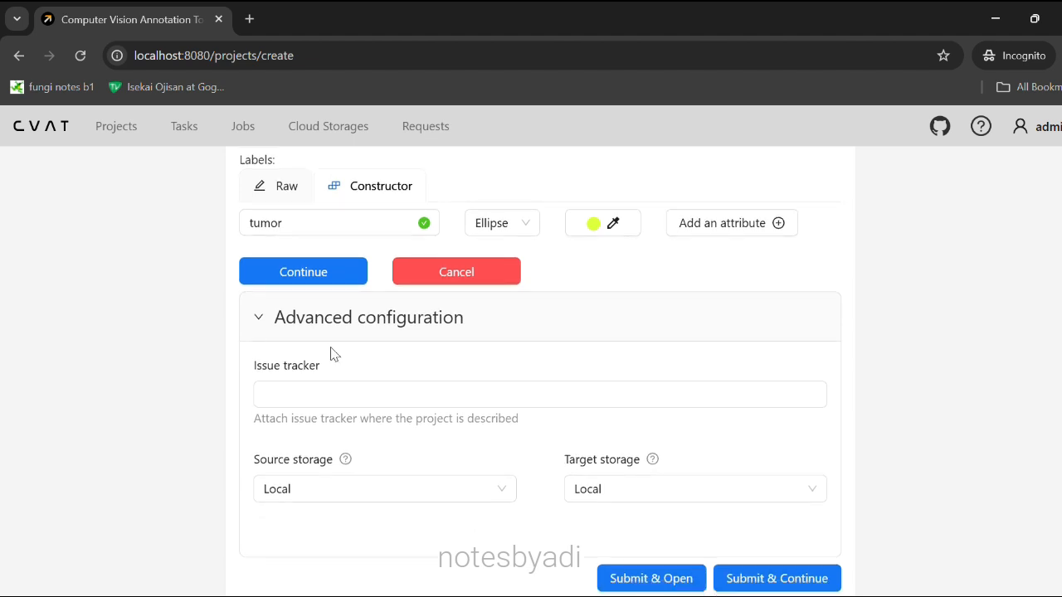
{"action": "left_click", "coordinate": [260, 324]}
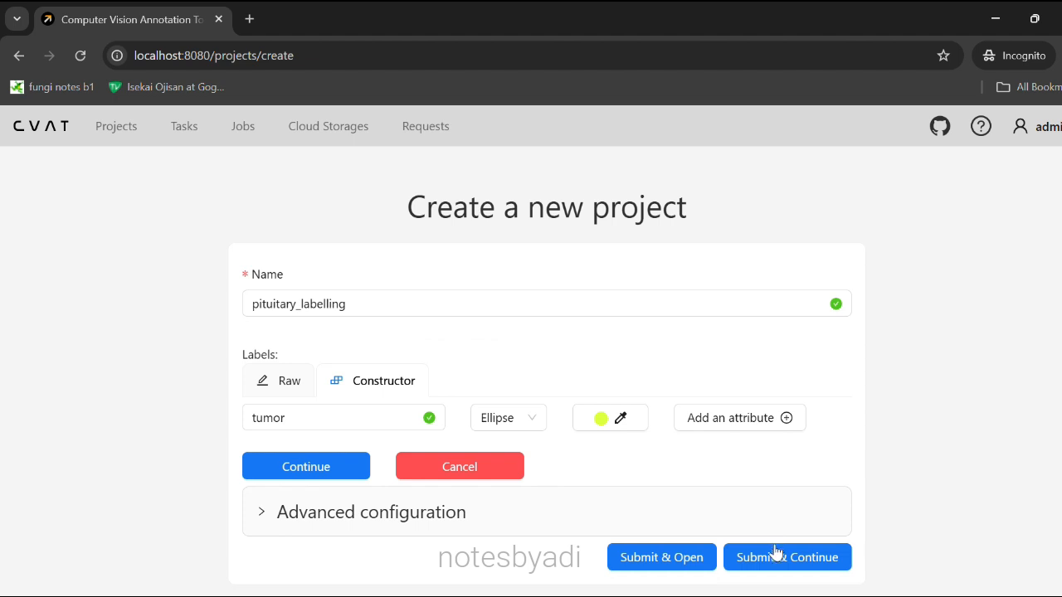
{"action": "left_click", "coordinate": [752, 561]}
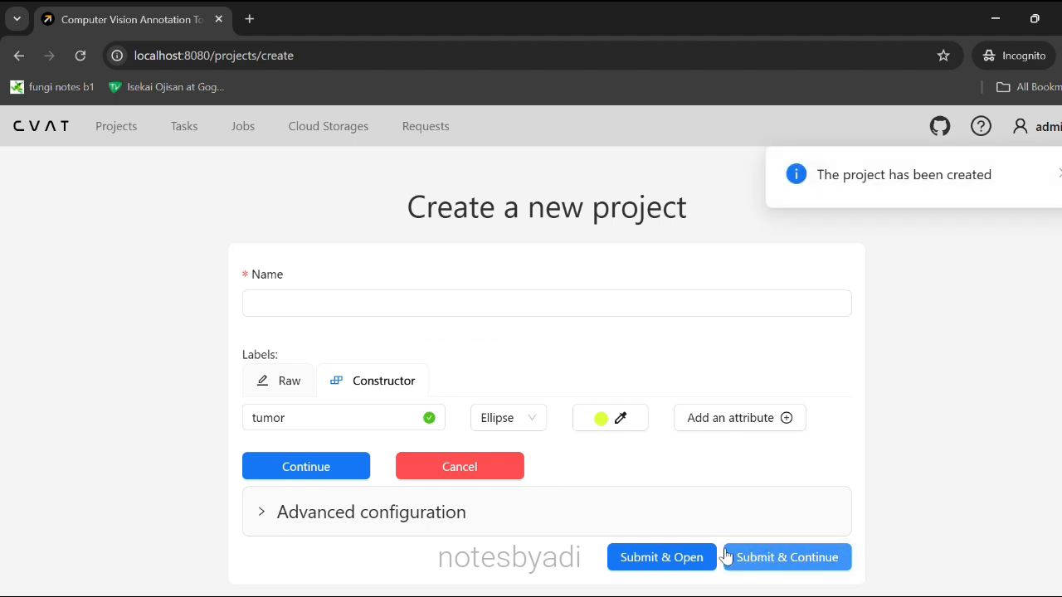
{"action": "left_click", "coordinate": [118, 130]}
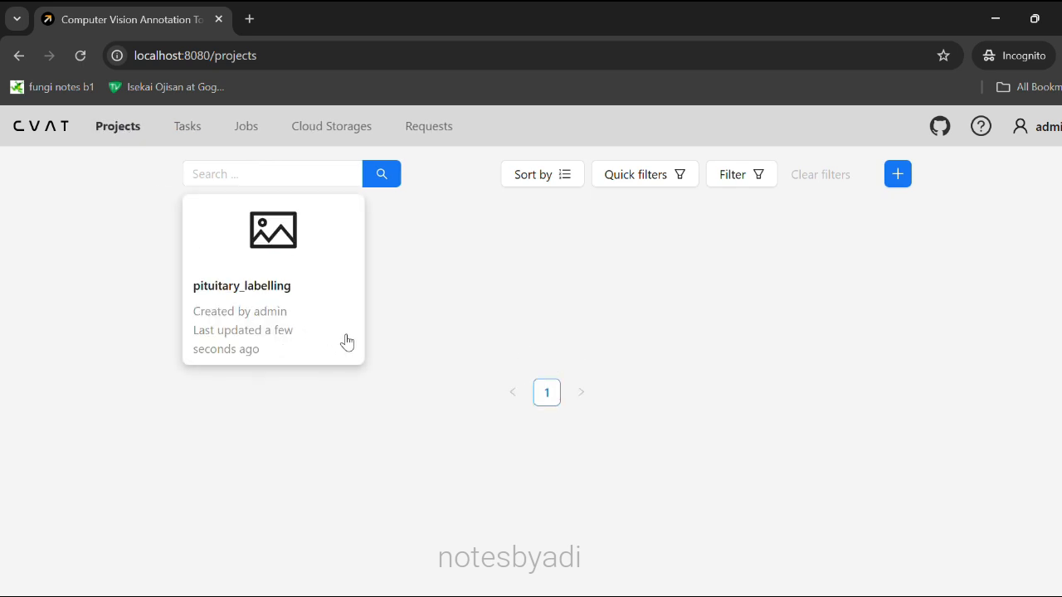
Import brain_tumor_images.zip into the pituitary_labelling project as an ImageNet 1.0 dataset.
{"action": "left_click", "coordinate": [347, 342]}
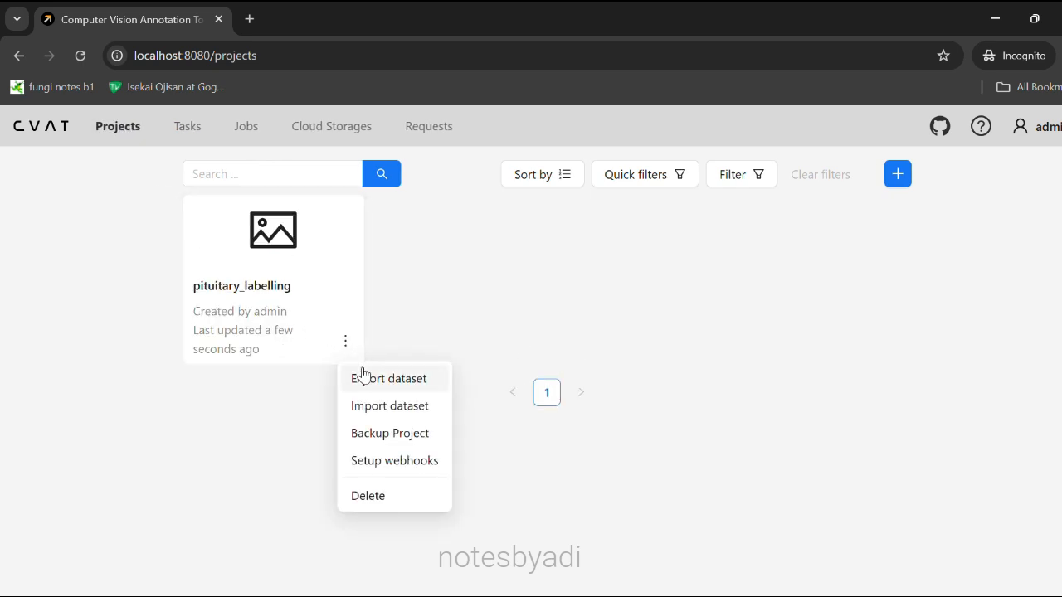
{"action": "left_click", "coordinate": [388, 407]}
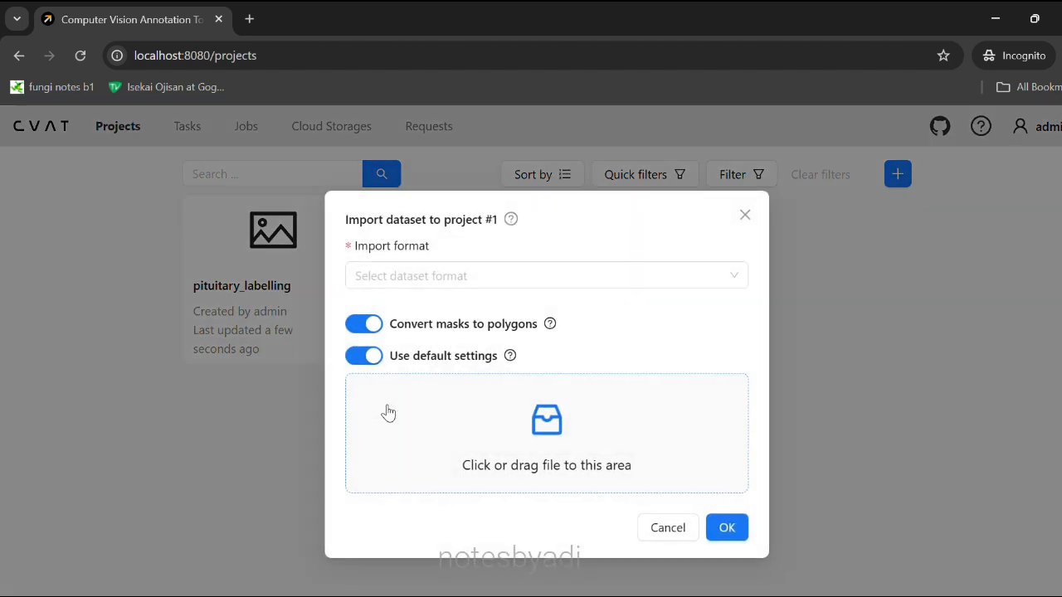
{"action": "left_click", "coordinate": [451, 276]}
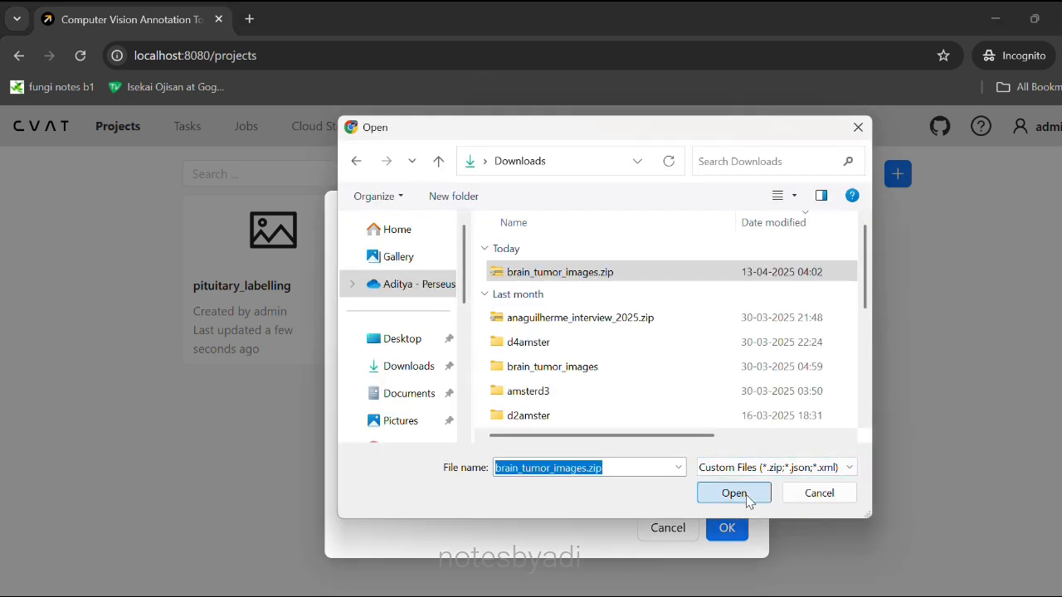
{"action": "left_click", "coordinate": [733, 492]}
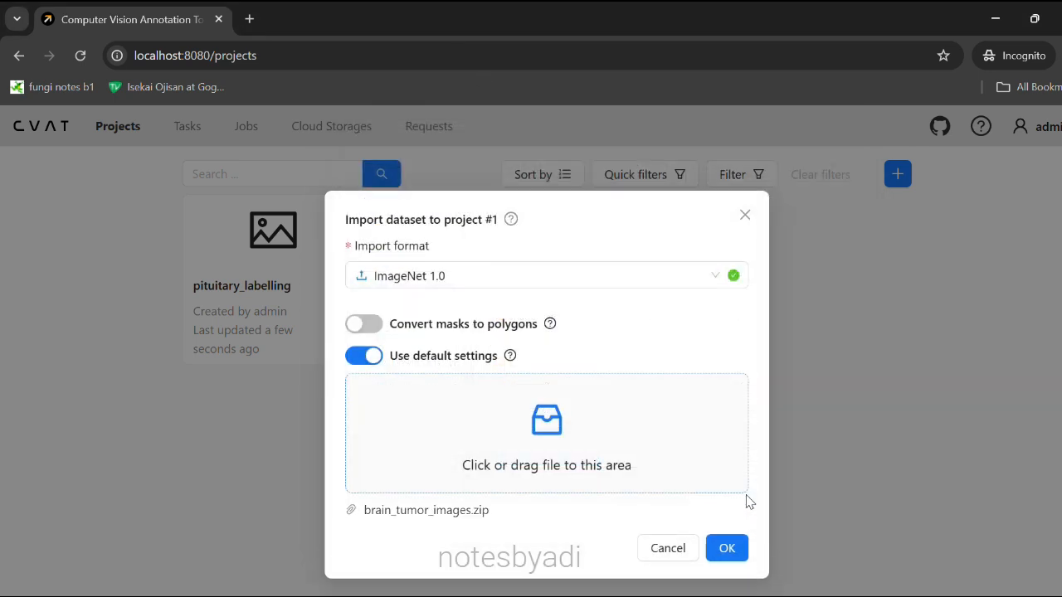
{"action": "left_click", "coordinate": [733, 553]}
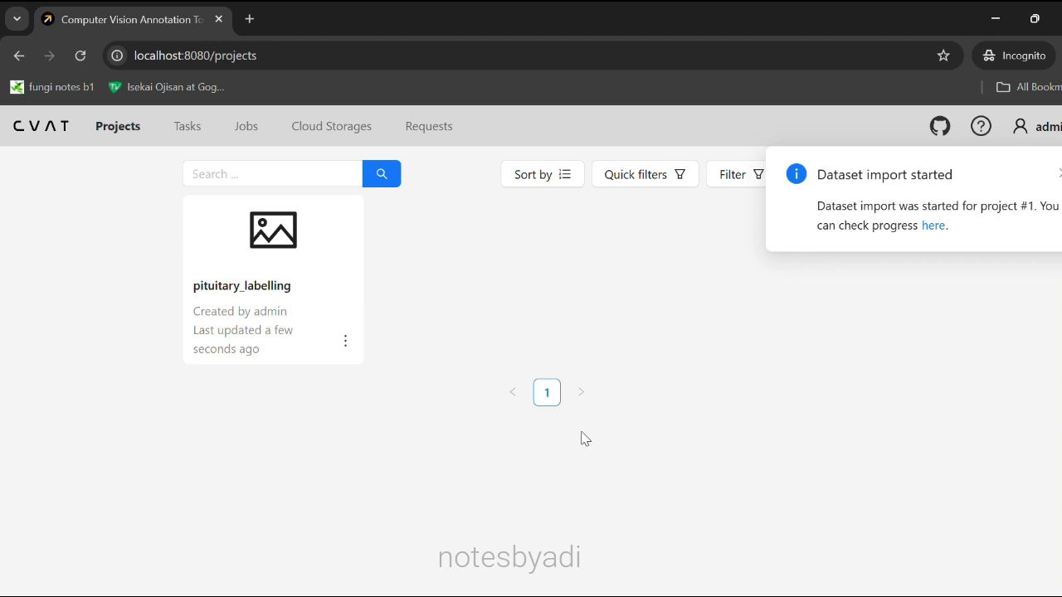
{"action": "left_click", "coordinate": [187, 128]}
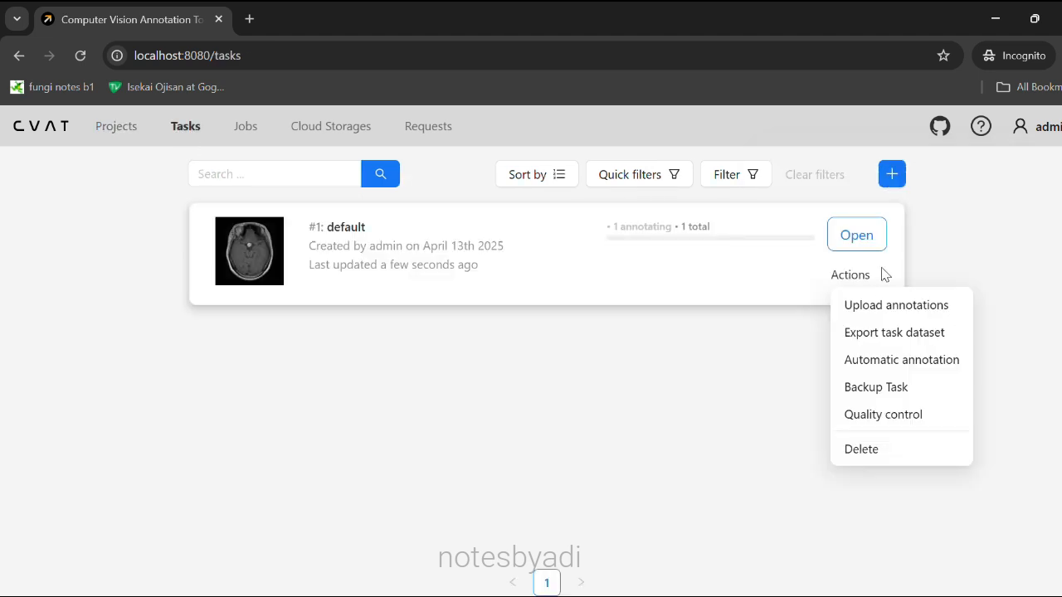
Assign the default task's Job #1 to the signed-in user, keep stage and state new, and open it.
{"action": "left_click", "coordinate": [854, 238]}
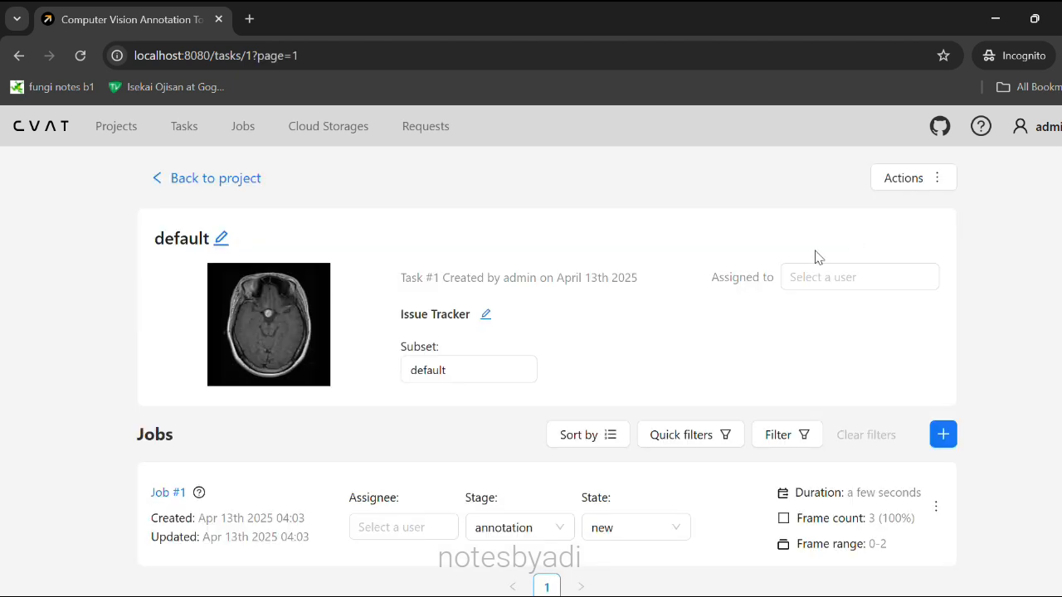
{"action": "left_click", "coordinate": [410, 533]}
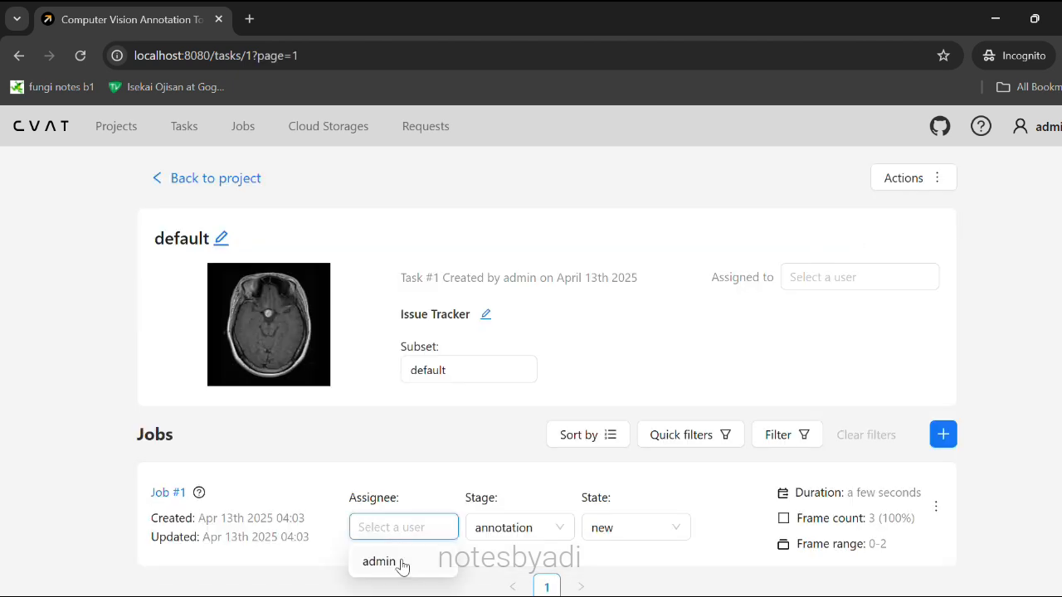
{"action": "left_click", "coordinate": [399, 564]}
{"action": "left_click", "coordinate": [521, 536]}
{"action": "left_click", "coordinate": [611, 535]}
{"action": "left_click", "coordinate": [614, 535]}
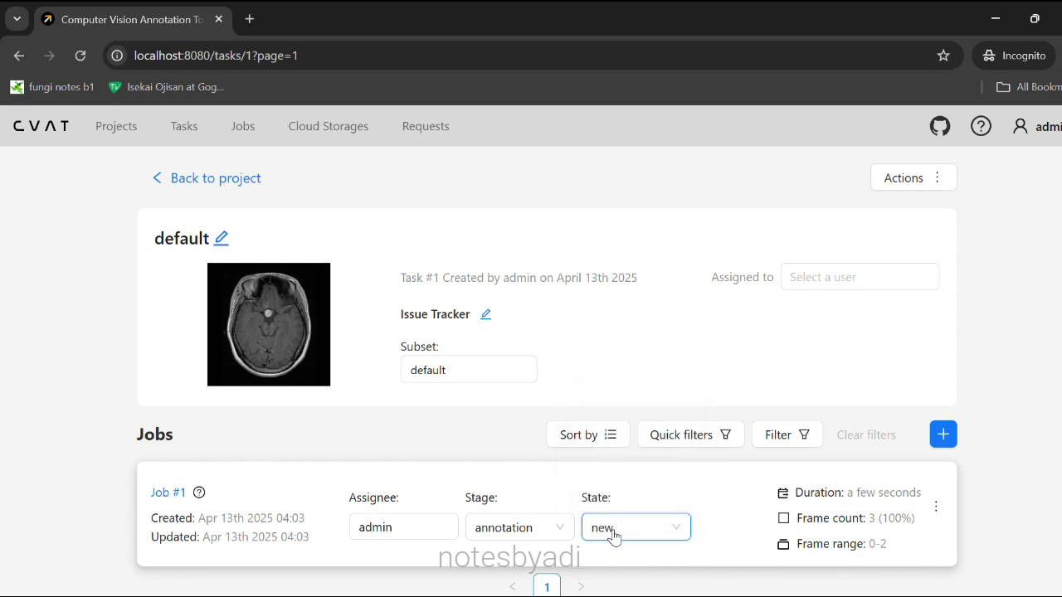
{"action": "left_click", "coordinate": [936, 506]}
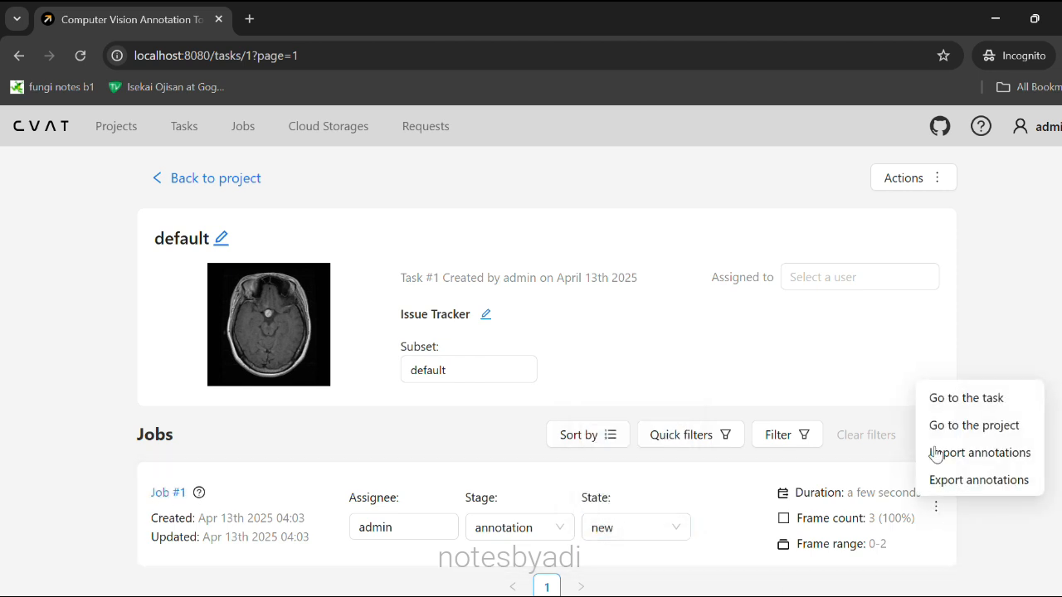
{"action": "left_click", "coordinate": [165, 495]}
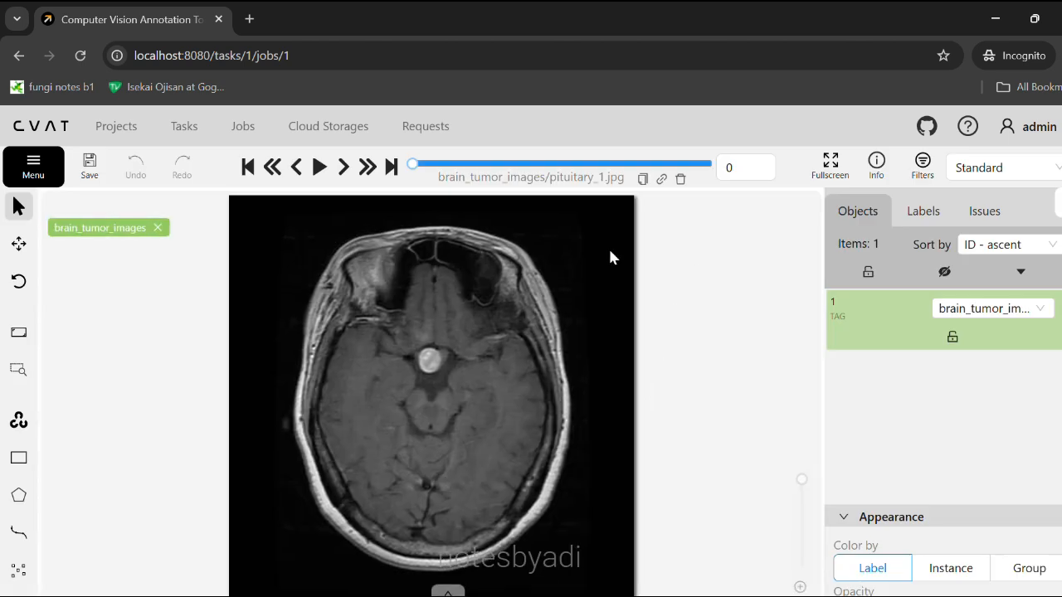
Draw a brain_tumor_images ellipse around the bright tumour on pituitary_1.jpg.
{"action": "left_click", "coordinate": [343, 168]}
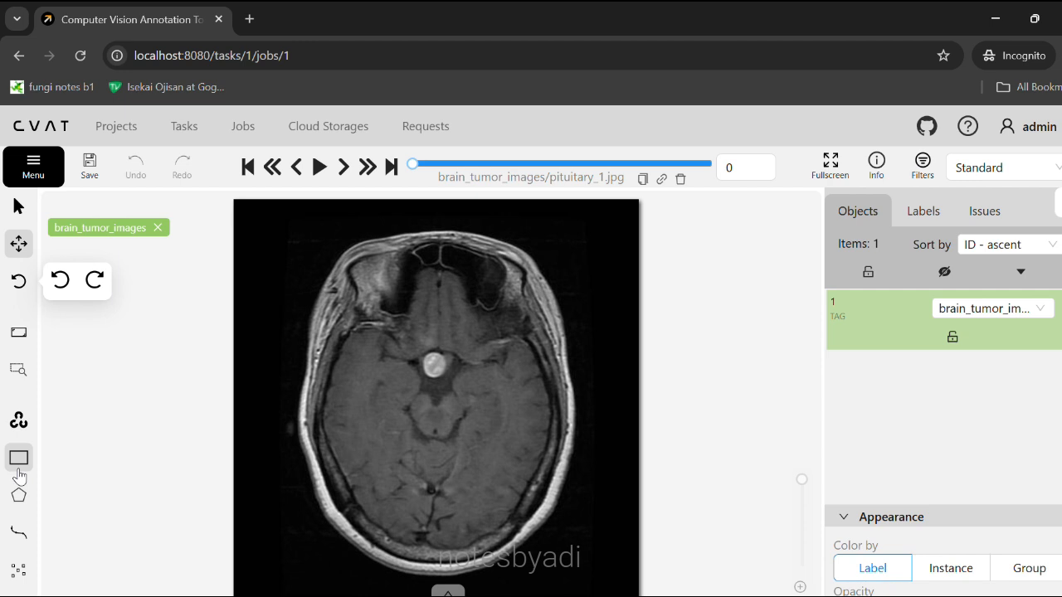
{"action": "scroll", "coordinate": [19, 495], "scroll_direction": "down", "scroll_amount": 2}
{"action": "mouse_move", "coordinate": [19, 505]}
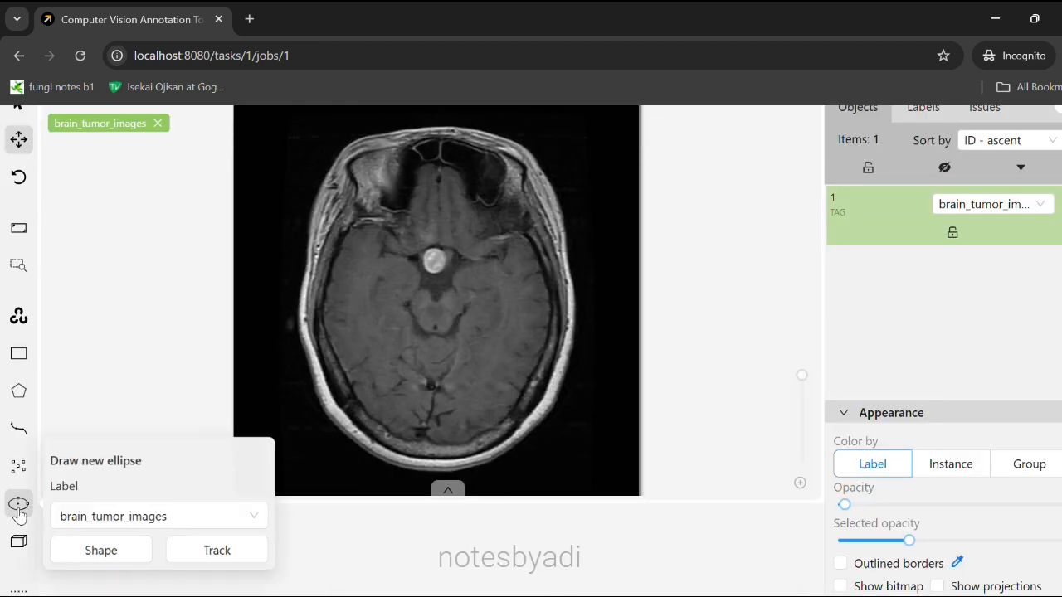
{"action": "left_click", "coordinate": [154, 514]}
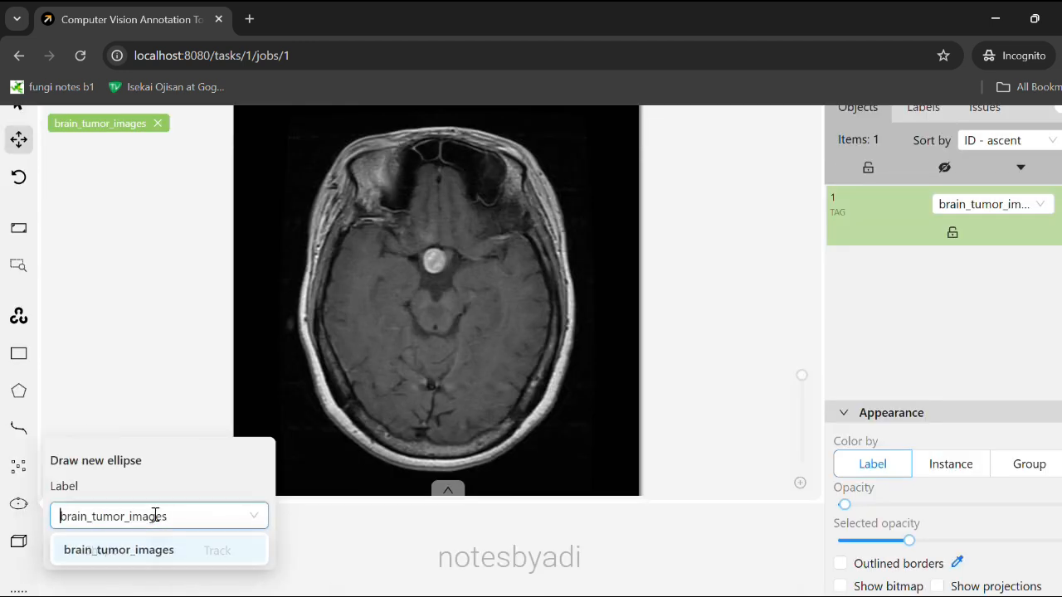
{"action": "left_click", "coordinate": [100, 554]}
{"action": "left_click", "coordinate": [101, 551]}
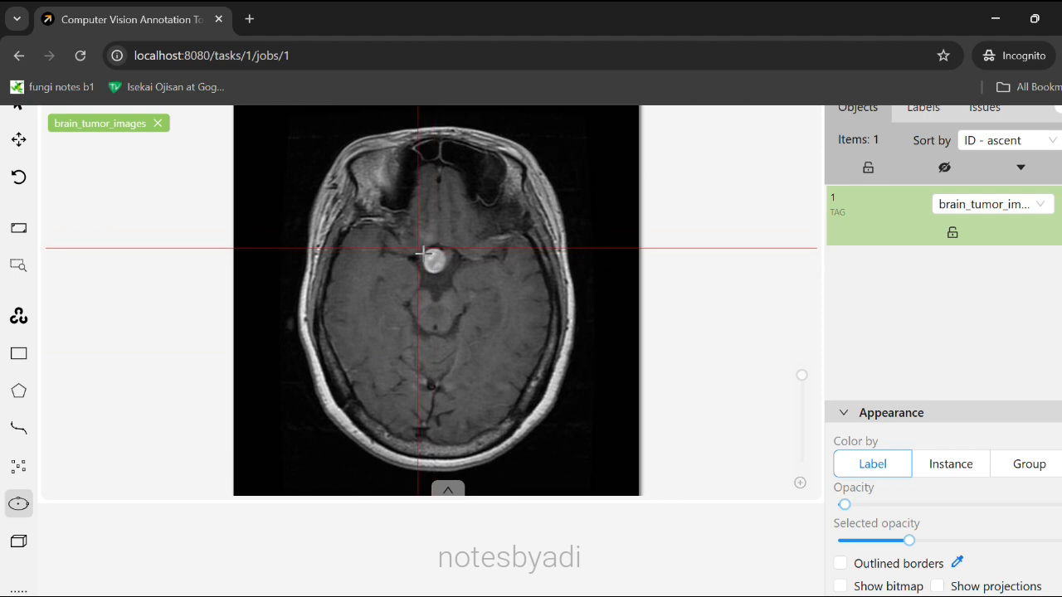
{"action": "left_click", "coordinate": [433, 262]}
{"action": "left_click", "coordinate": [448, 275]}
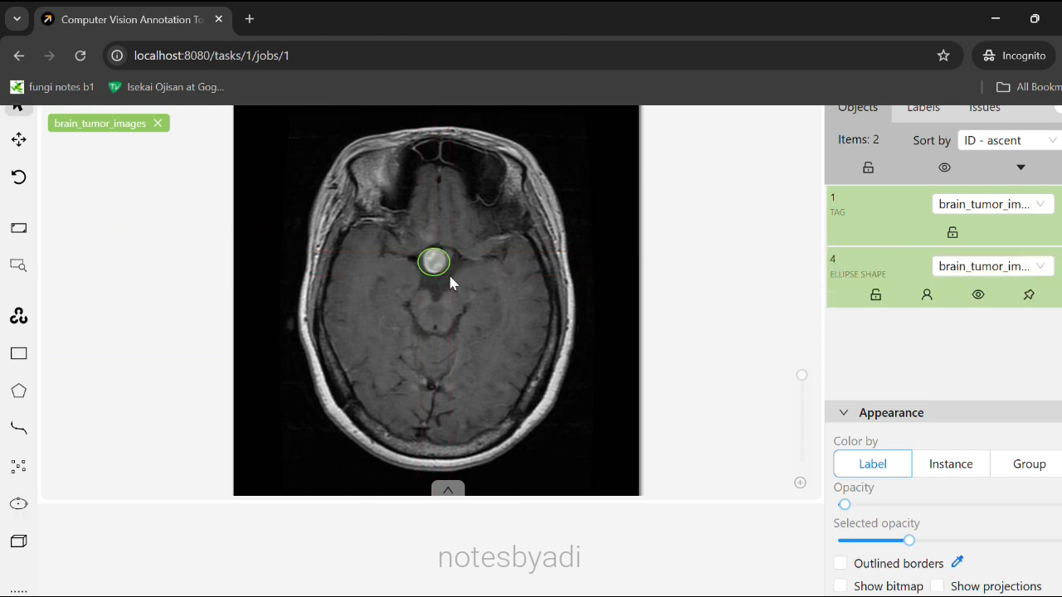
Tighten the ellipse's sides and bottom to fit the tumour at about 30x32 px.
{"action": "scroll", "coordinate": [534, 274], "scroll_direction": "up", "scroll_amount": 1}
{"action": "scroll", "coordinate": [535, 282], "scroll_direction": "down", "scroll_amount": 5}
{"action": "scroll", "coordinate": [535, 282], "scroll_direction": "up", "scroll_amount": 4}
{"action": "scroll", "coordinate": [492, 273], "scroll_direction": "down", "scroll_amount": 3}
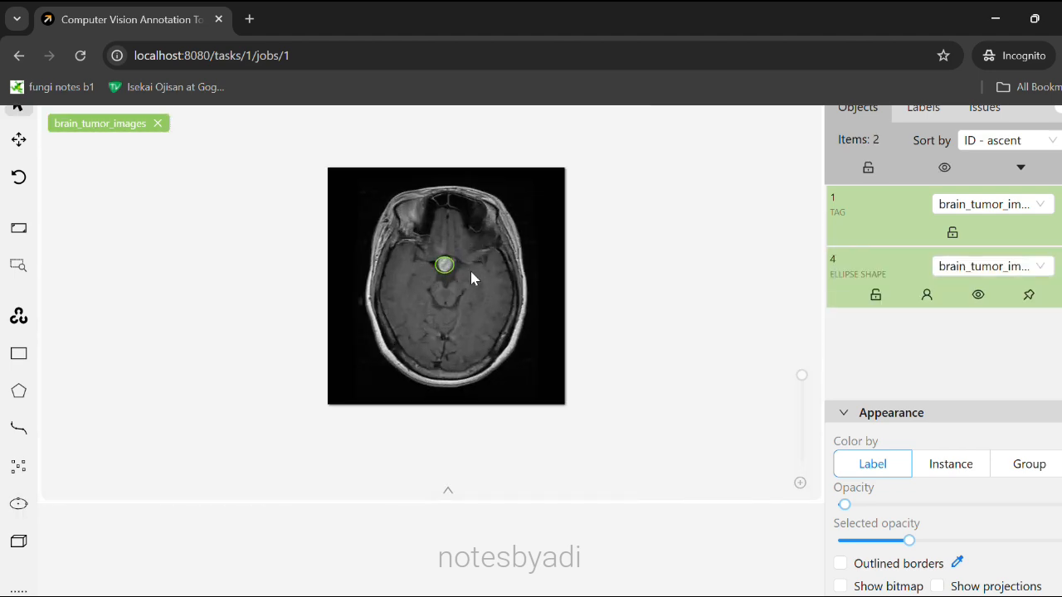
{"action": "scroll", "coordinate": [473, 277], "scroll_direction": "up", "scroll_amount": 10}
{"action": "left_click_drag", "start_coordinate": [378, 169], "coordinate": [365, 166]}
{"action": "scroll", "coordinate": [393, 201], "scroll_direction": "down", "scroll_amount": 4}
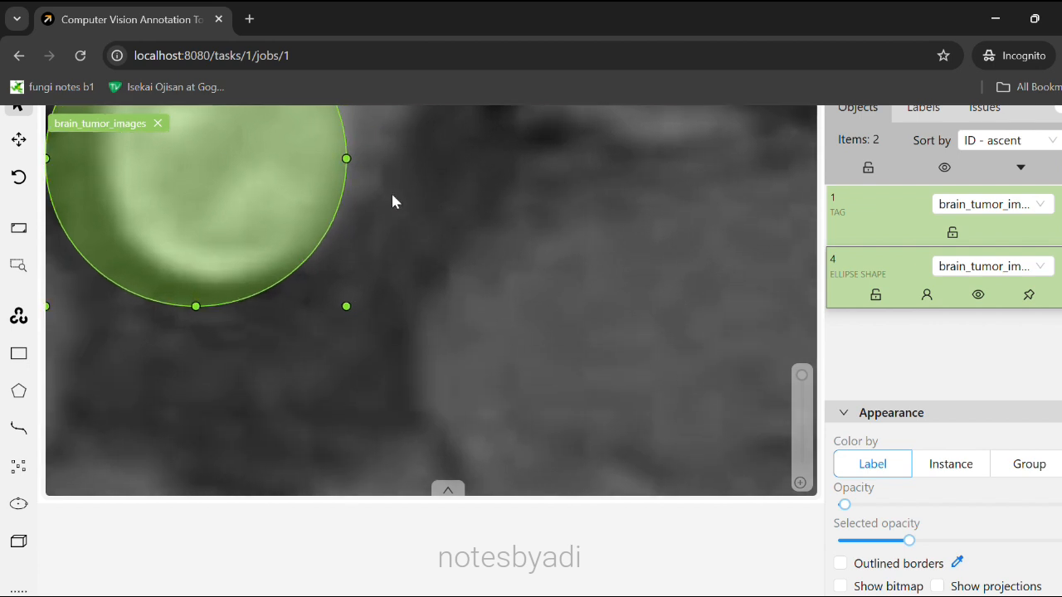
{"action": "left_click_drag", "start_coordinate": [407, 300], "coordinate": [431, 445]}
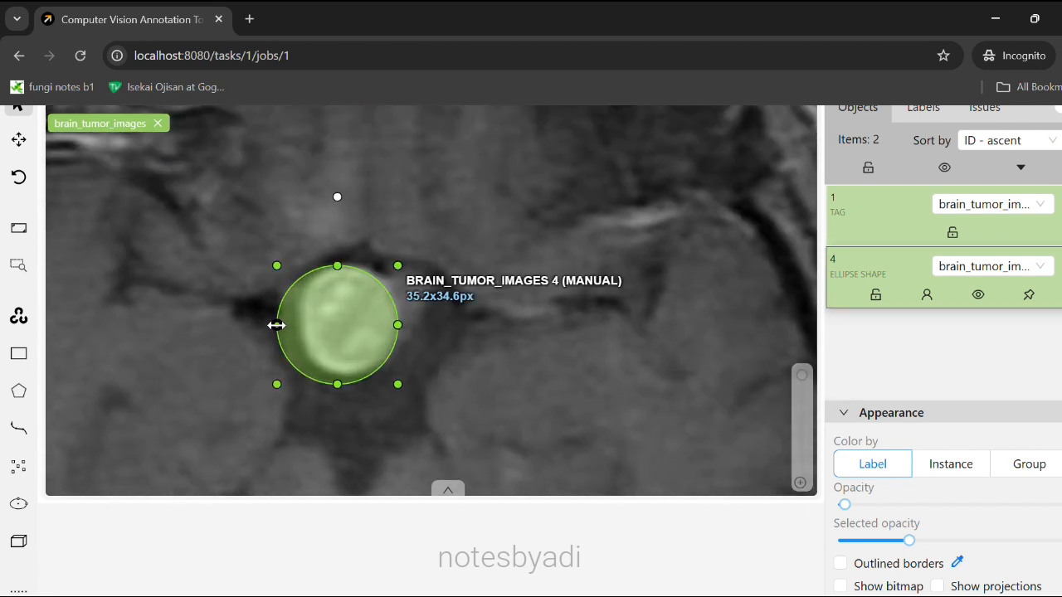
{"action": "left_click_drag", "start_coordinate": [276, 325], "coordinate": [294, 324]}
{"action": "left_click_drag", "start_coordinate": [346, 384], "coordinate": [346, 372]}
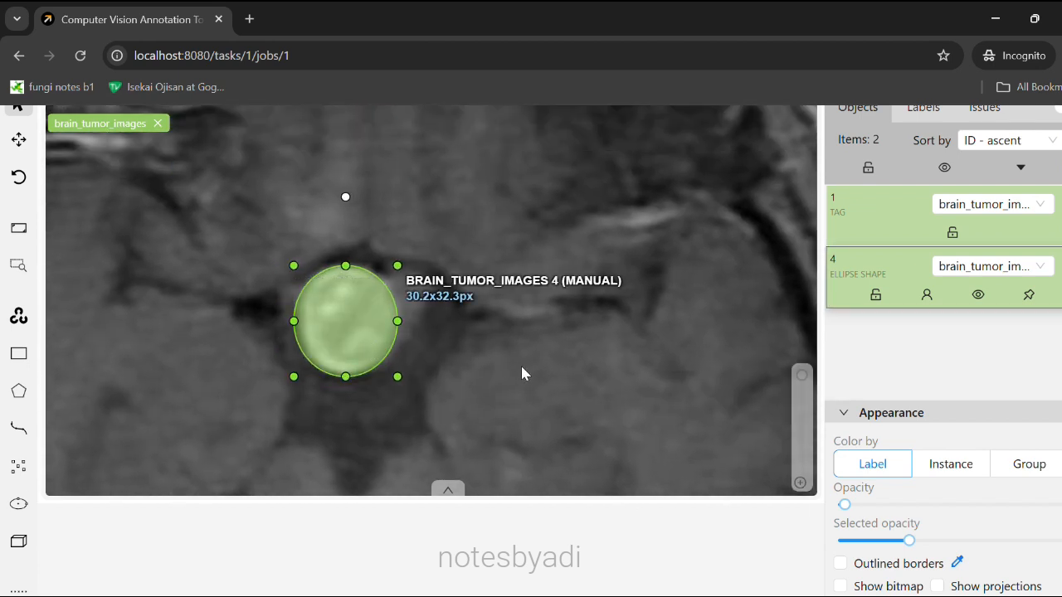
{"action": "scroll", "coordinate": [522, 367], "scroll_direction": "down", "scroll_amount": 5}
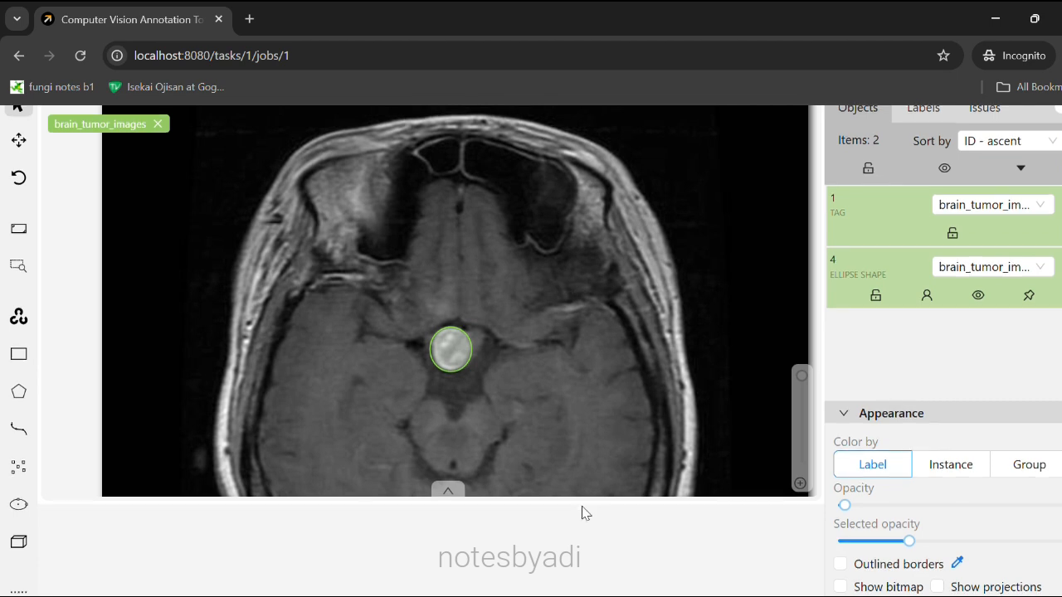
{"action": "scroll", "coordinate": [580, 509], "scroll_direction": "up", "scroll_amount": 1}
Outline the tumour on pituitary_2.jpg with a fitted brain_tumor_images ellipse.
{"action": "left_click", "coordinate": [345, 149]}
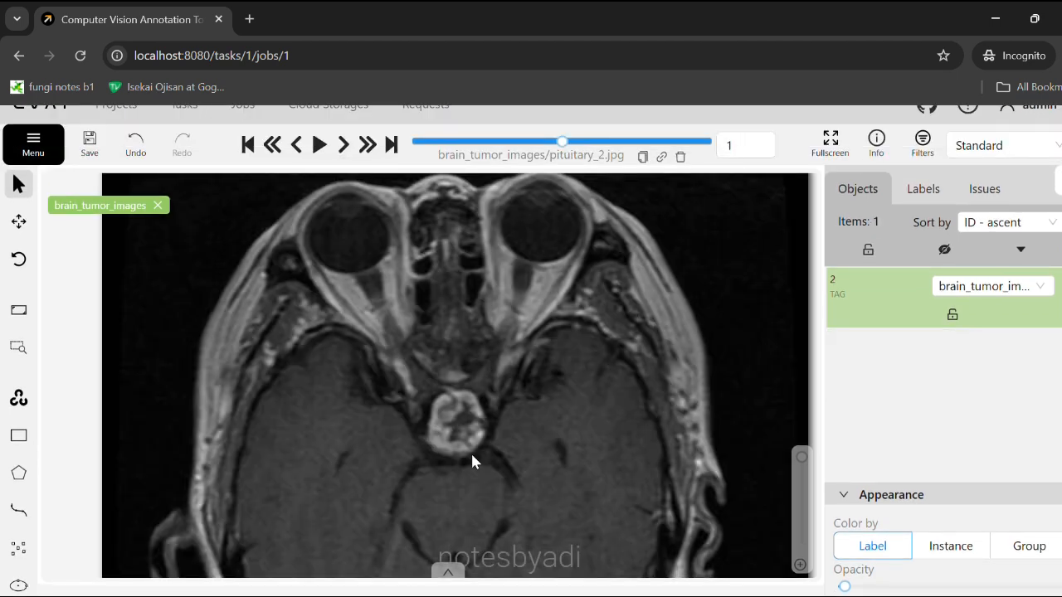
{"action": "mouse_move", "coordinate": [20, 584]}
{"action": "left_click", "coordinate": [91, 592]}
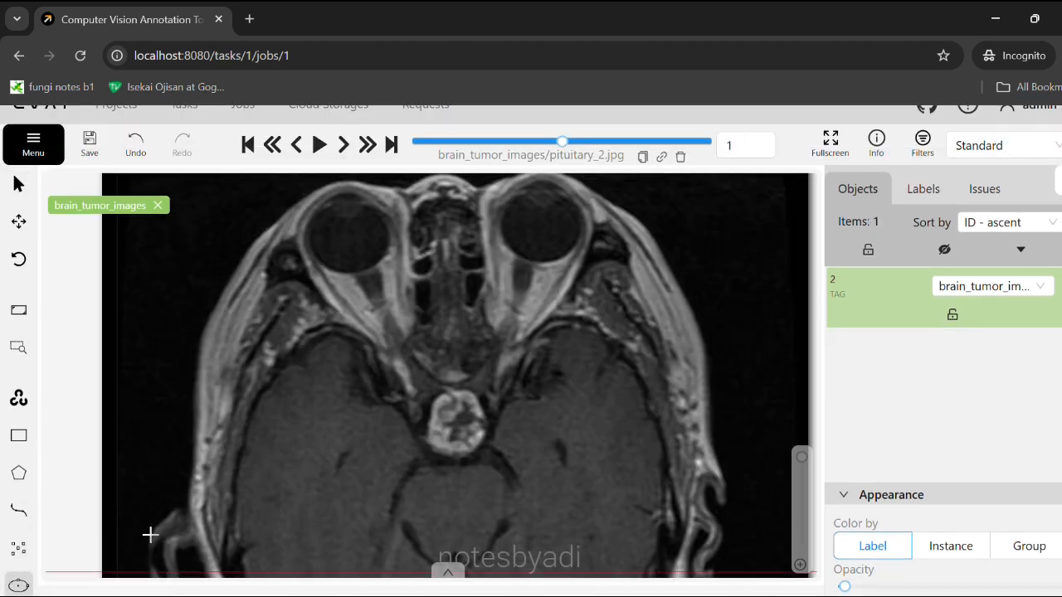
{"action": "left_click", "coordinate": [433, 394]}
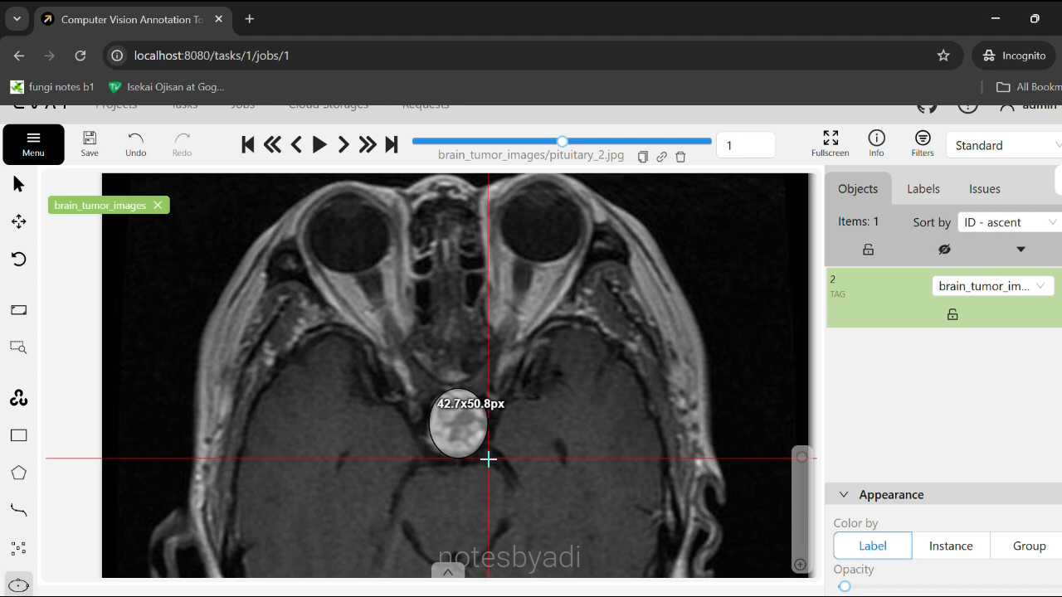
{"action": "left_click", "coordinate": [489, 461]}
{"action": "scroll", "coordinate": [490, 448], "scroll_direction": "up", "scroll_amount": 3}
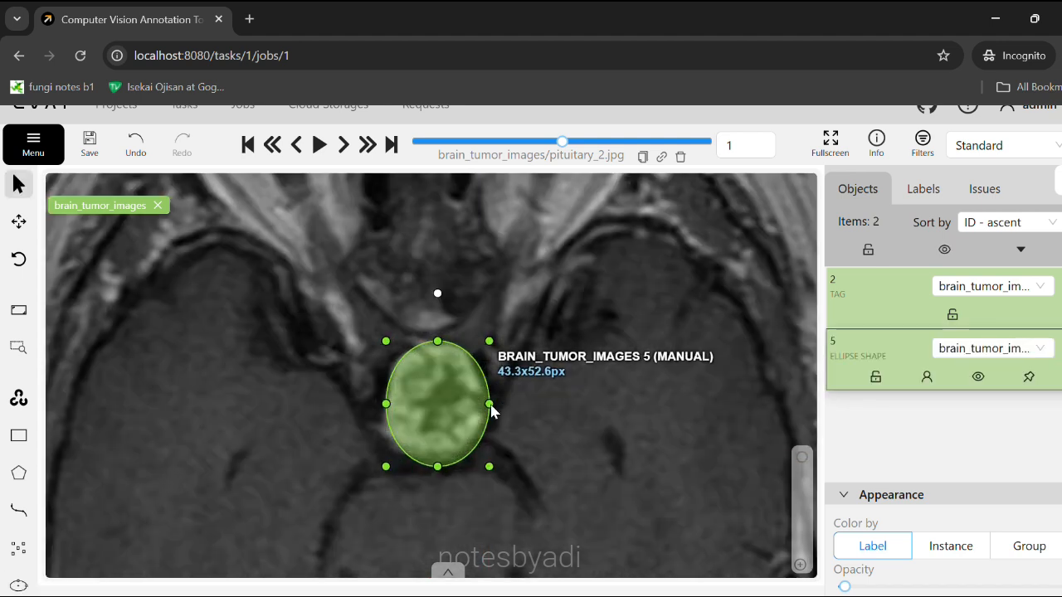
{"action": "left_click_drag", "start_coordinate": [386, 404], "coordinate": [381, 404]}
{"action": "left_click_drag", "start_coordinate": [481, 477], "coordinate": [481, 463]}
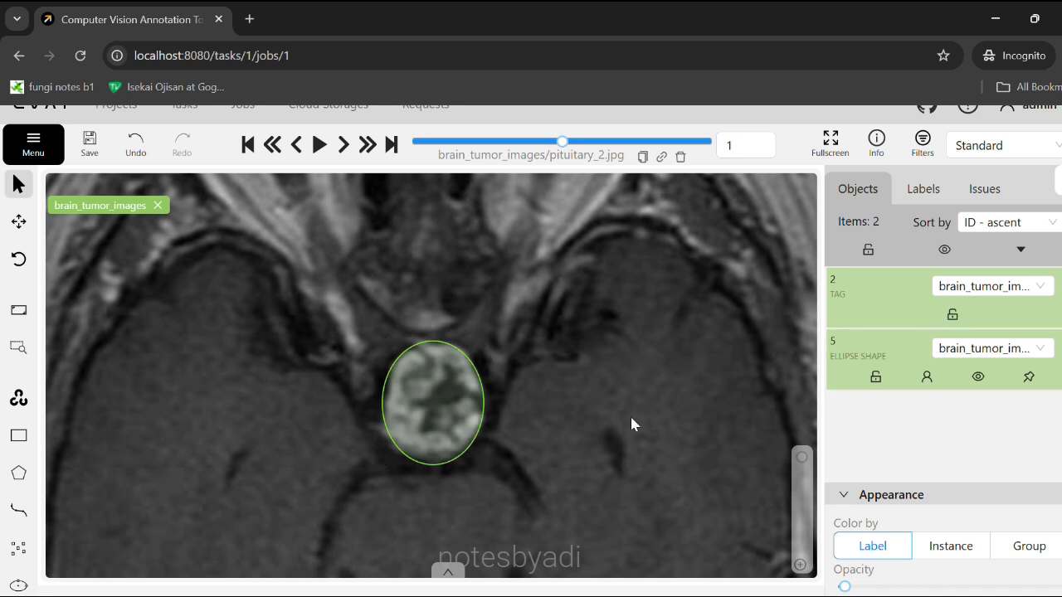
{"action": "scroll", "coordinate": [703, 428], "scroll_direction": "down", "scroll_amount": 2}
Outline the bright tumour on pituitary_3.jpg with a fitted brain_tumor_images ellipse.
{"action": "left_click", "coordinate": [343, 144]}
{"action": "key", "text": "n"}
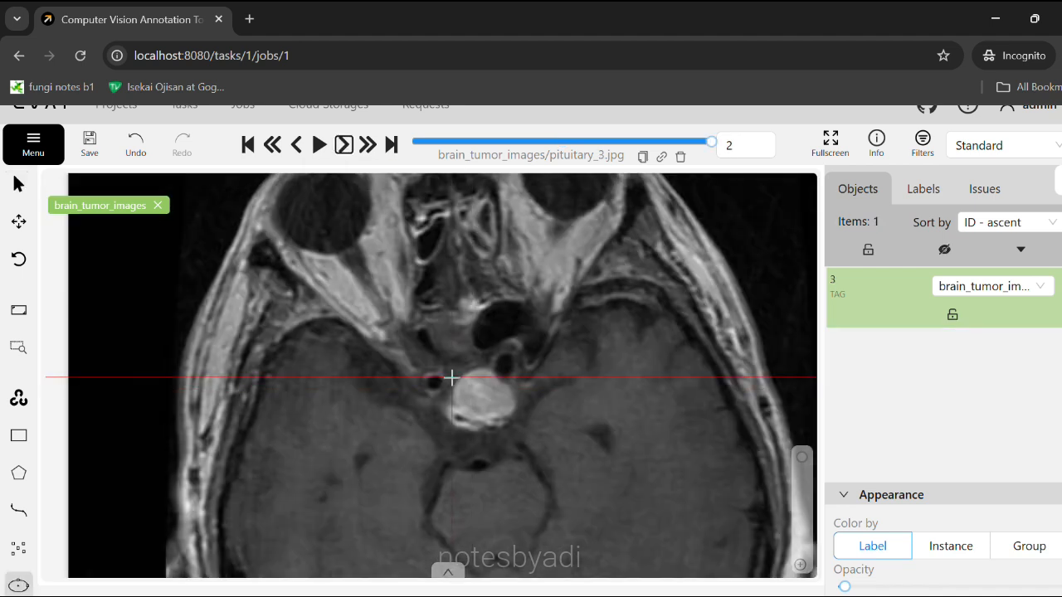
{"action": "left_click", "coordinate": [450, 374]}
{"action": "left_click", "coordinate": [514, 438]}
{"action": "scroll", "coordinate": [481, 373], "scroll_direction": "up", "scroll_amount": 2}
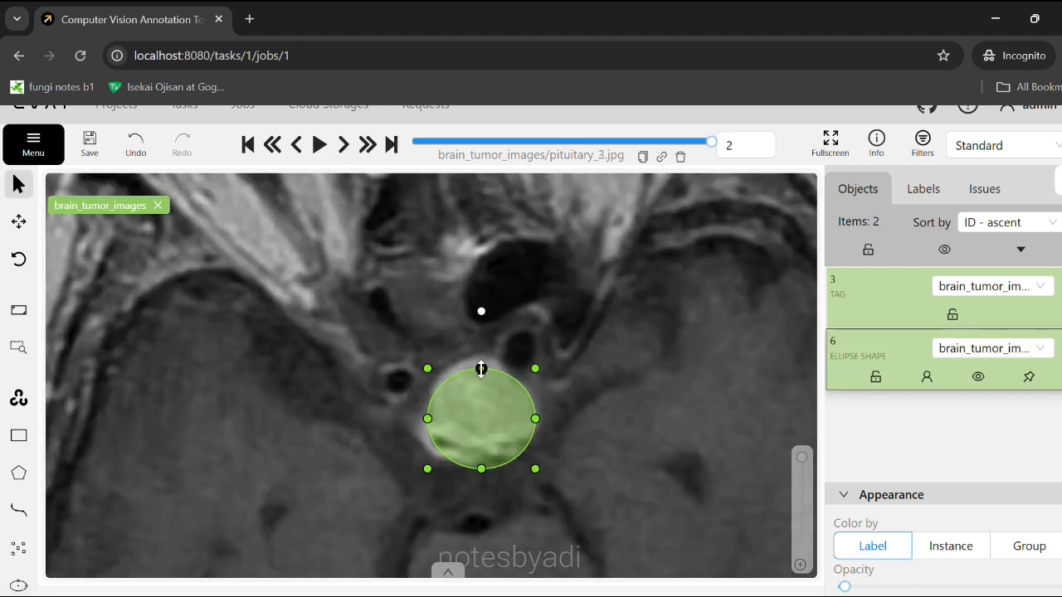
{"action": "left_click_drag", "start_coordinate": [430, 423], "coordinate": [416, 409]}
{"action": "left_click_drag", "start_coordinate": [479, 471], "coordinate": [474, 463]}
{"action": "scroll", "coordinate": [604, 450], "scroll_direction": "down", "scroll_amount": 4}
{"action": "scroll", "coordinate": [607, 454], "scroll_direction": "up", "scroll_amount": 3}
{"action": "scroll", "coordinate": [610, 457], "scroll_direction": "down", "scroll_amount": 3}
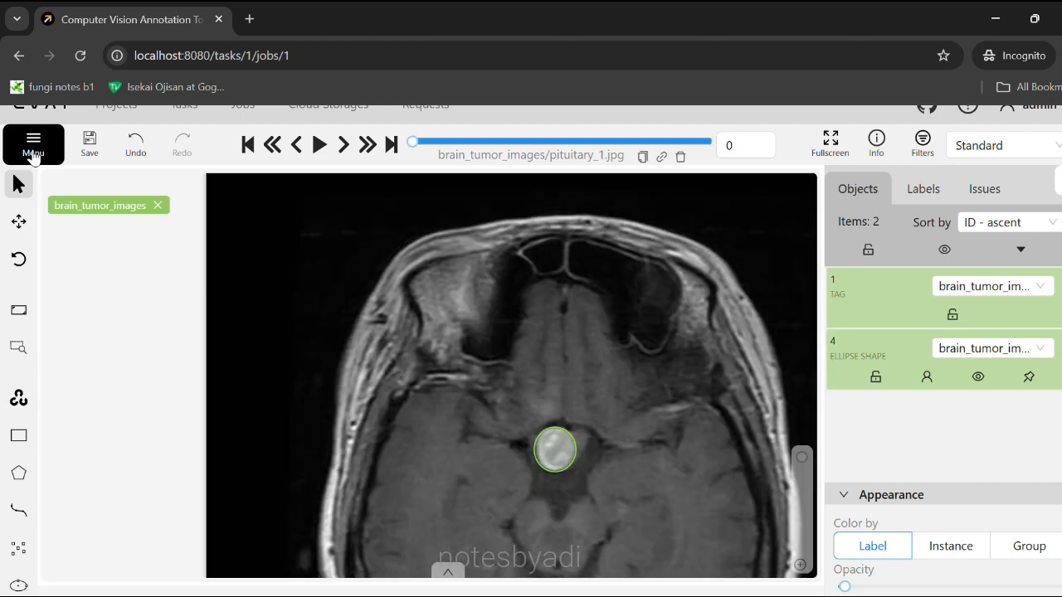
{"action": "left_click", "coordinate": [33, 155]}
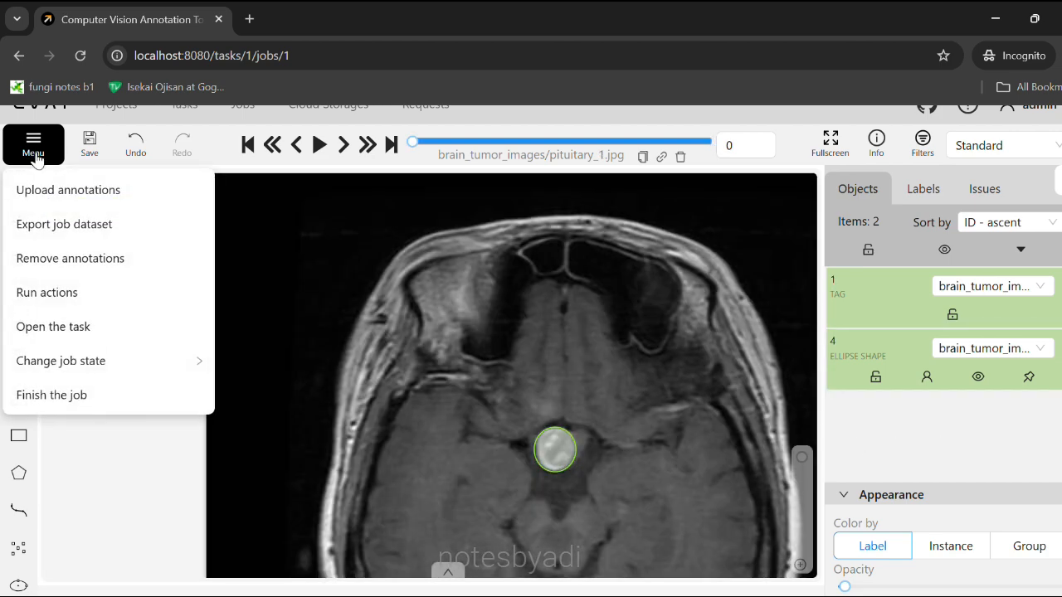
Export Job #1 in CVAT for images 1.1 format under the name tumor_annotations.
{"action": "left_click", "coordinate": [99, 225]}
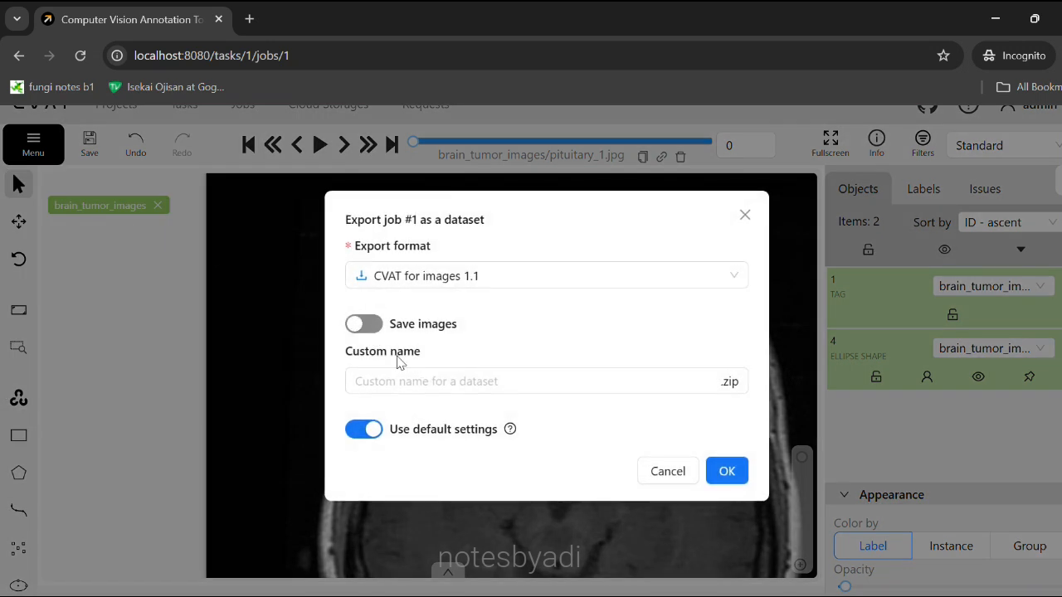
{"action": "left_click", "coordinate": [418, 386]}
{"action": "type", "text": "my"}
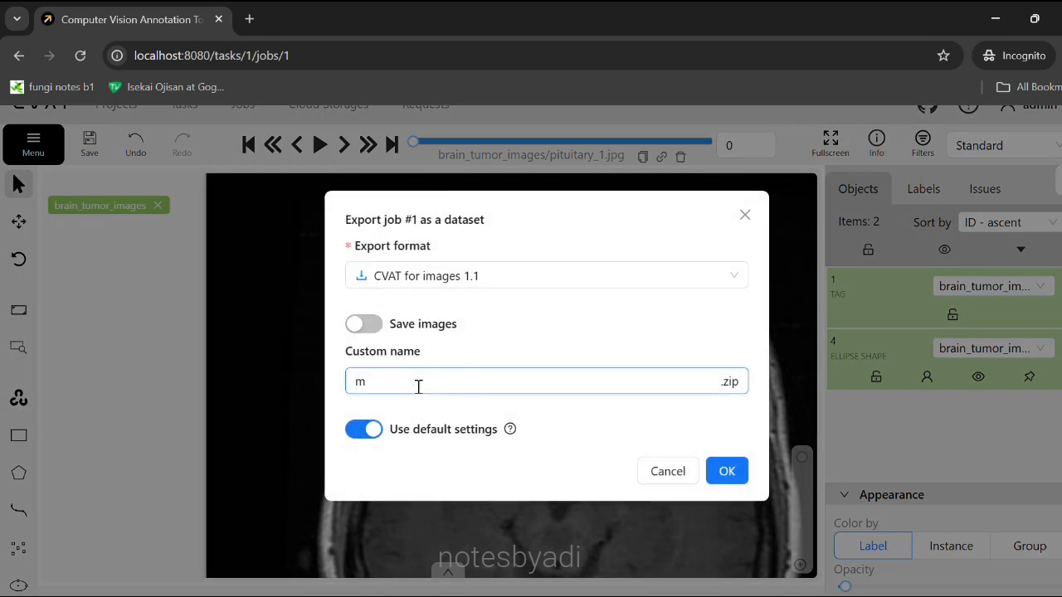
{"action": "key", "text": "BackSpace"}
{"action": "type", "text": "tumor_annotations"}
{"action": "left_click", "coordinate": [725, 470]}
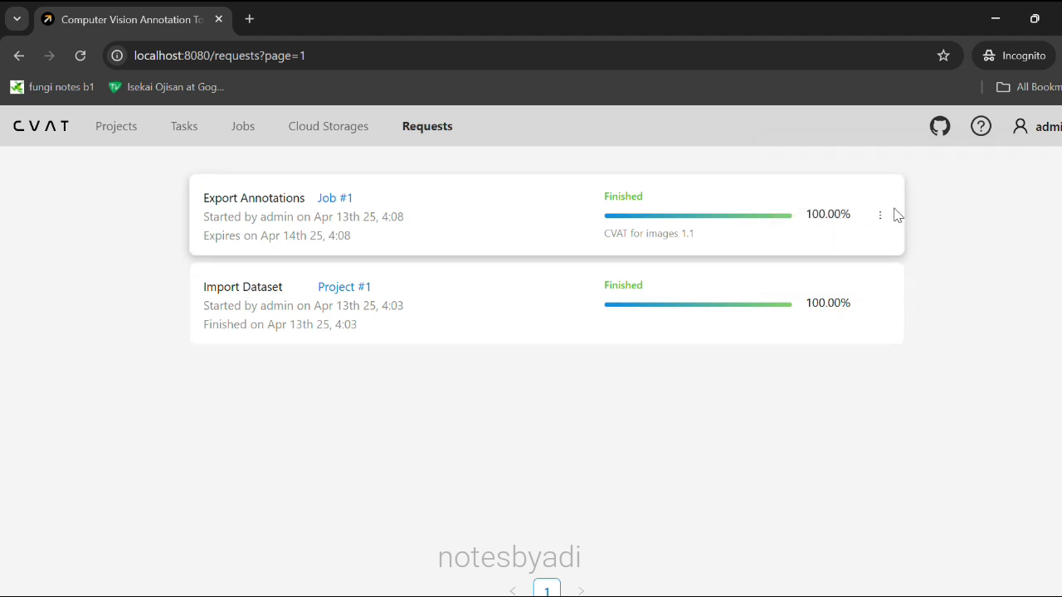
Download the finished export and save tumor_annotations.zip to Downloads.
{"action": "left_click", "coordinate": [883, 220]}
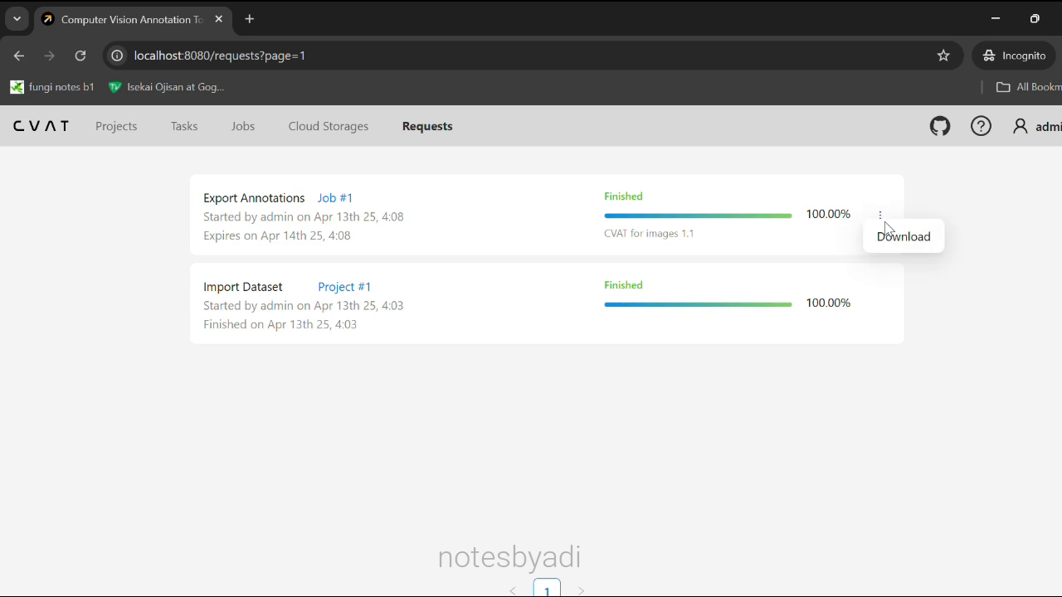
{"action": "left_click", "coordinate": [891, 239]}
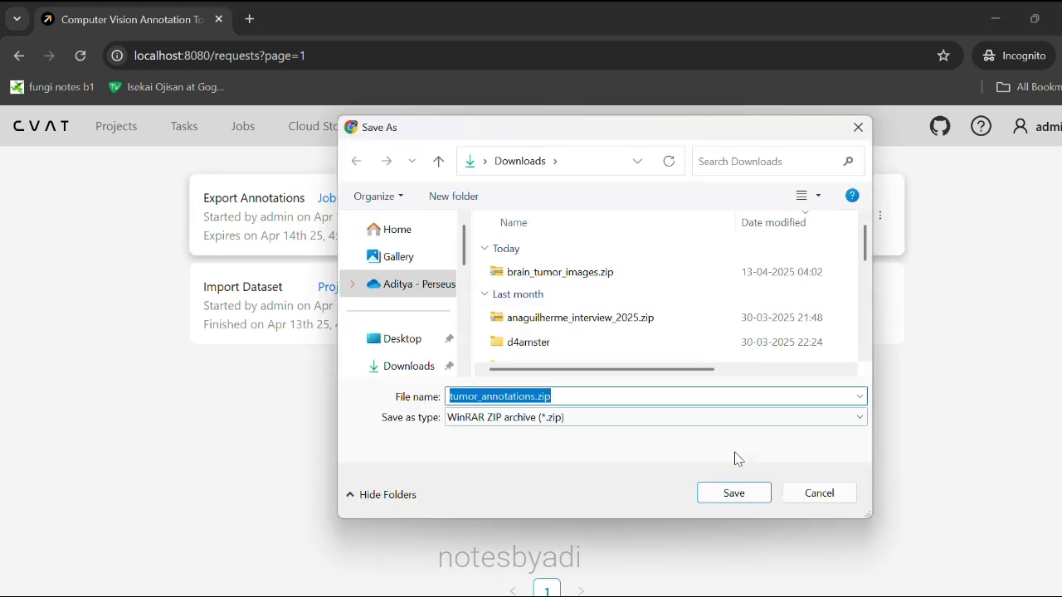
{"action": "left_click", "coordinate": [731, 495]}
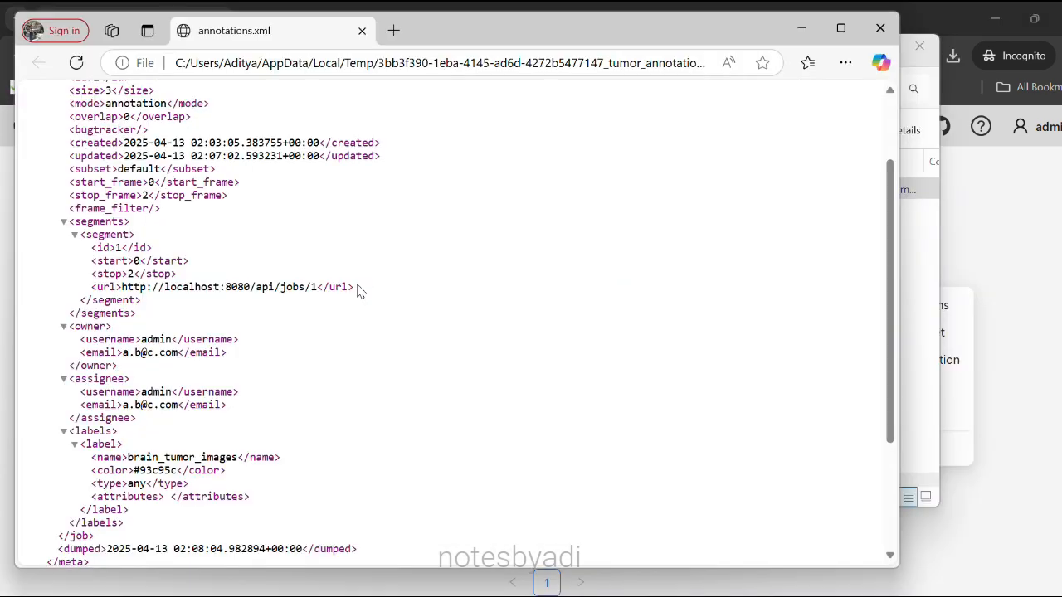
Inspect the three image ellipse entries in annotations.xml in Edge, then close the window.
{"action": "scroll", "coordinate": [358, 290], "scroll_direction": "down", "scroll_amount": 4}
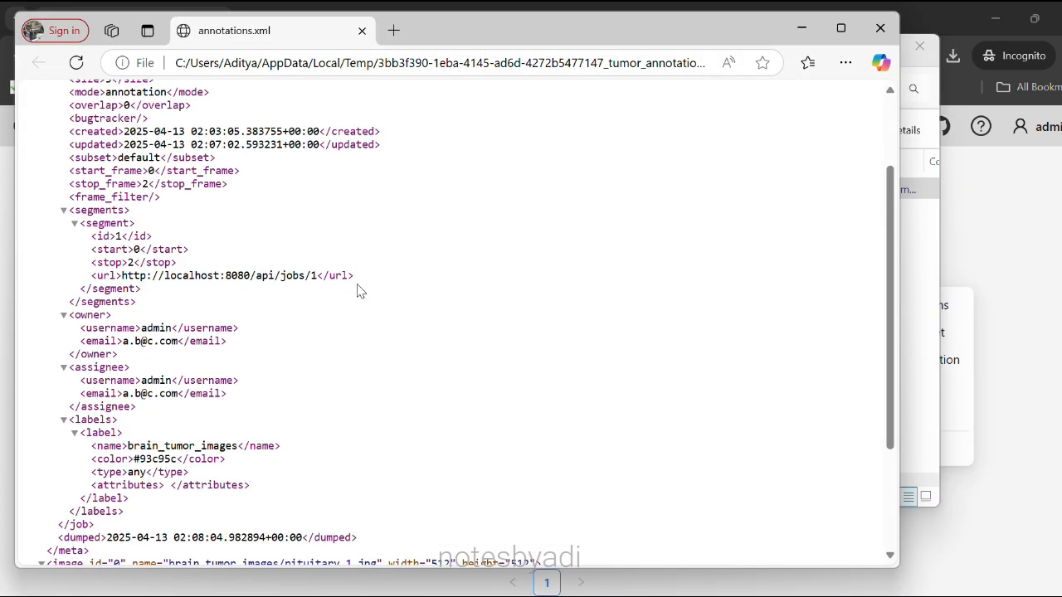
{"action": "scroll", "coordinate": [360, 291], "scroll_direction": "down", "scroll_amount": 3}
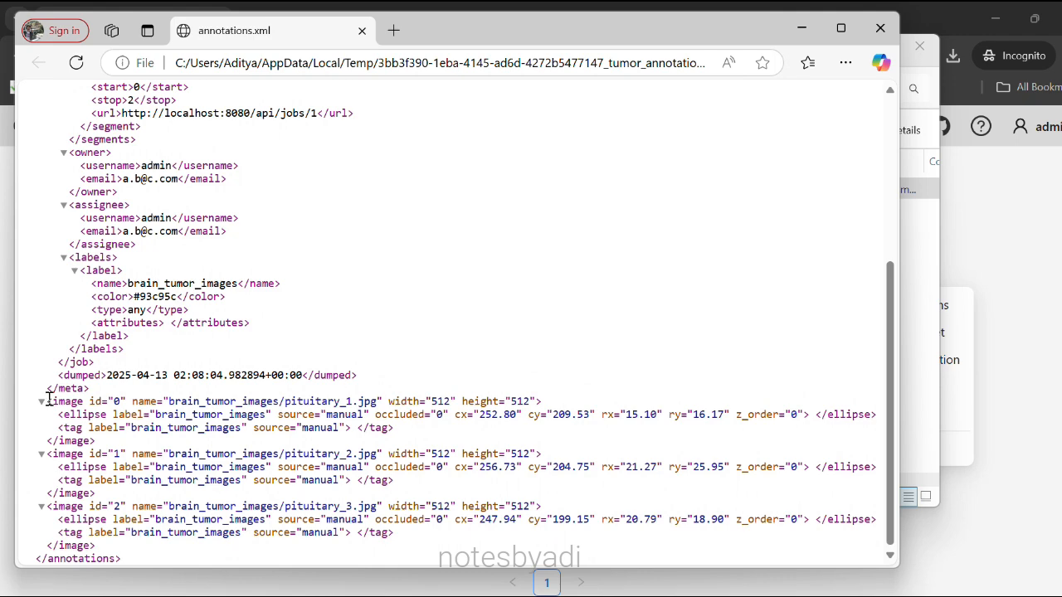
{"action": "left_click_drag", "start_coordinate": [48, 401], "coordinate": [235, 554]}
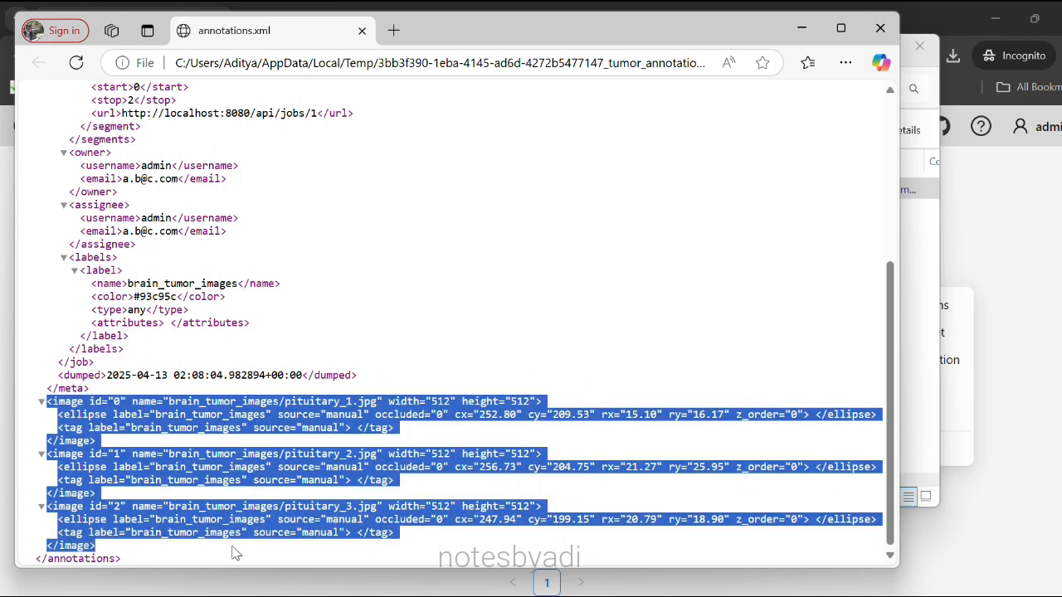
{"action": "left_click", "coordinate": [329, 472]}
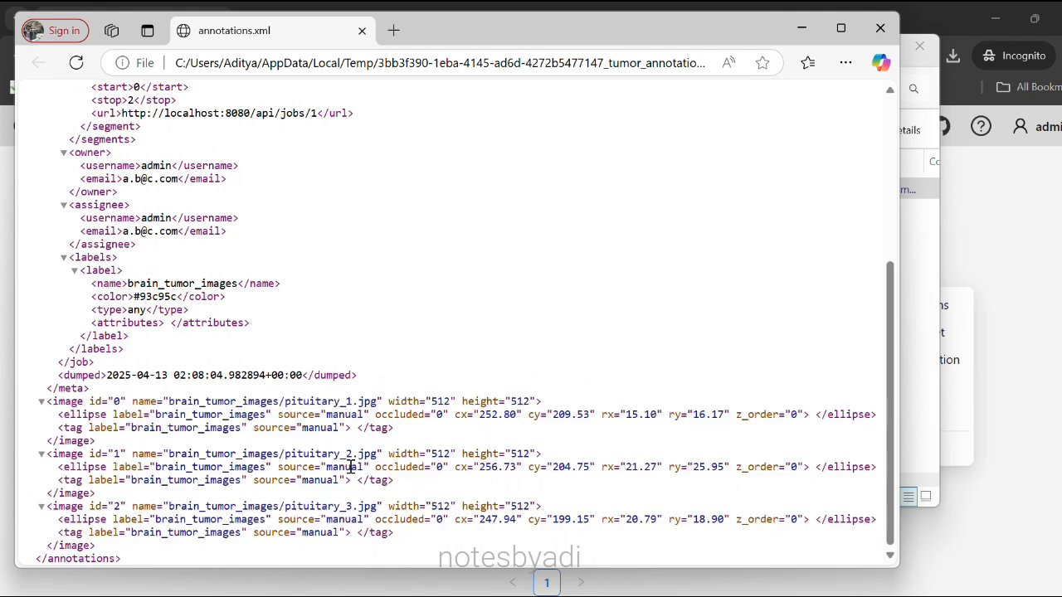
{"action": "key", "text": "ctrl+w"}
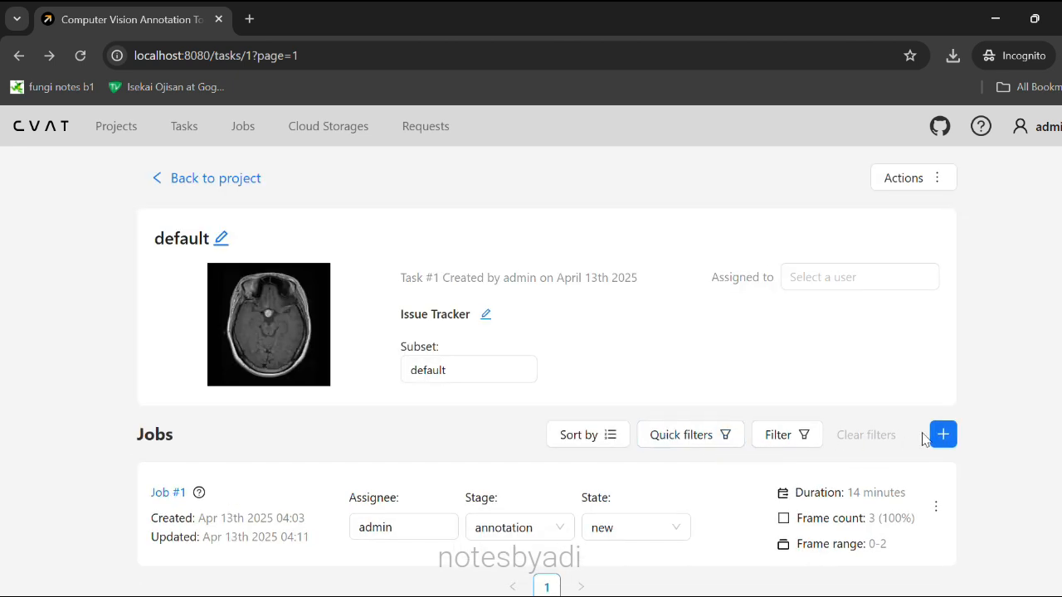
Add a Ground truth job to task #1 using Random frame selection with frame count 2.
{"action": "left_click", "coordinate": [944, 436]}
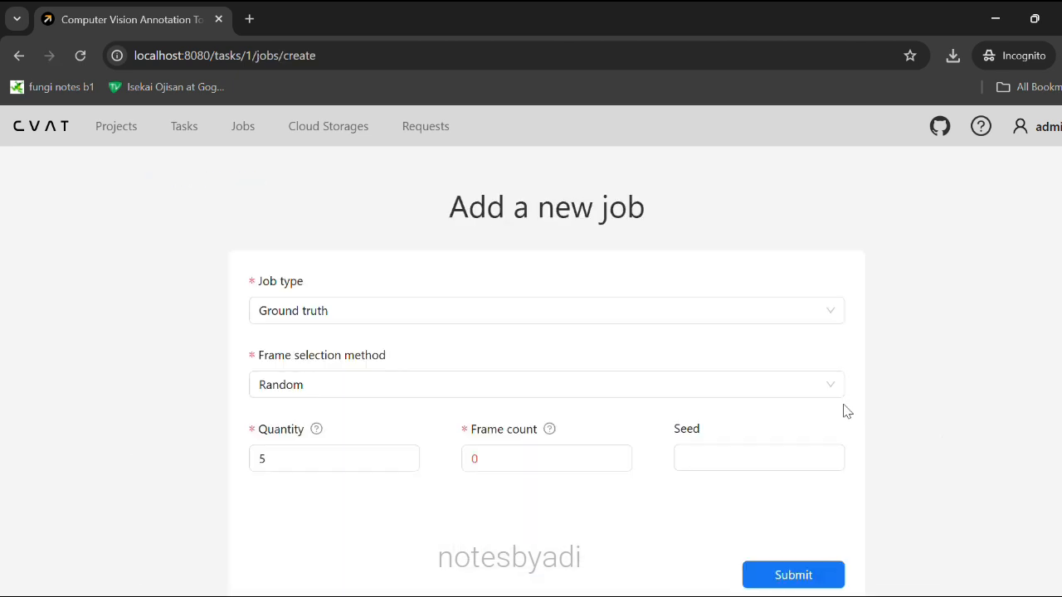
{"action": "left_click", "coordinate": [363, 320]}
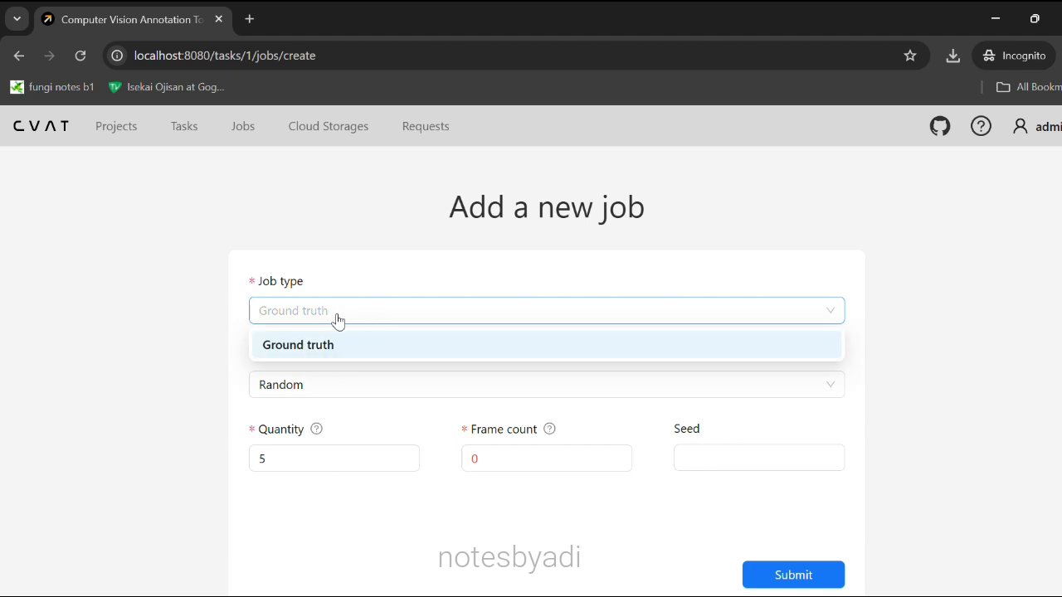
{"action": "left_click", "coordinate": [332, 320]}
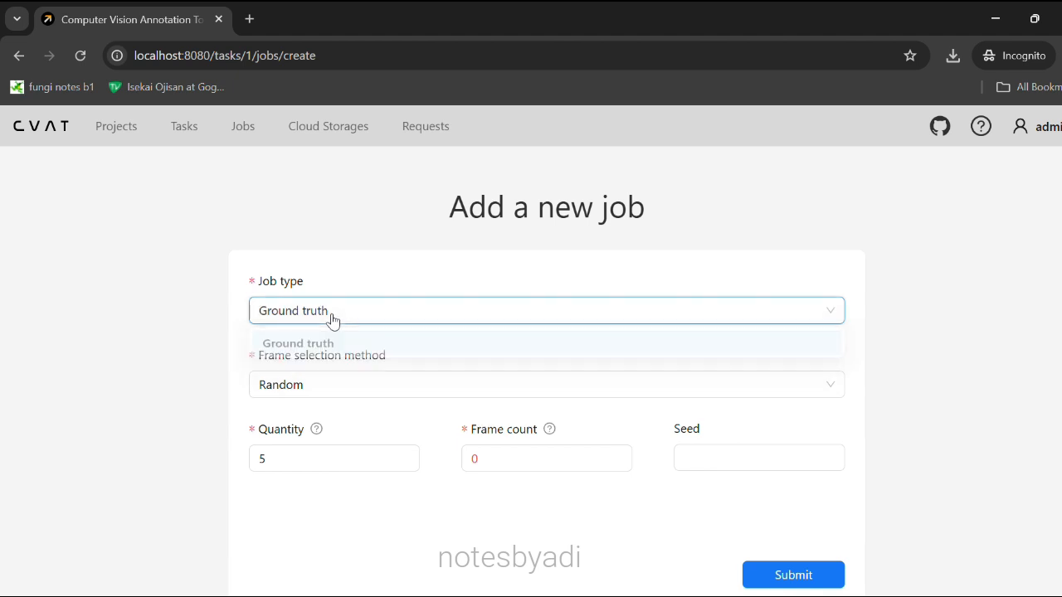
{"action": "left_click", "coordinate": [334, 388]}
{"action": "left_click", "coordinate": [337, 420]}
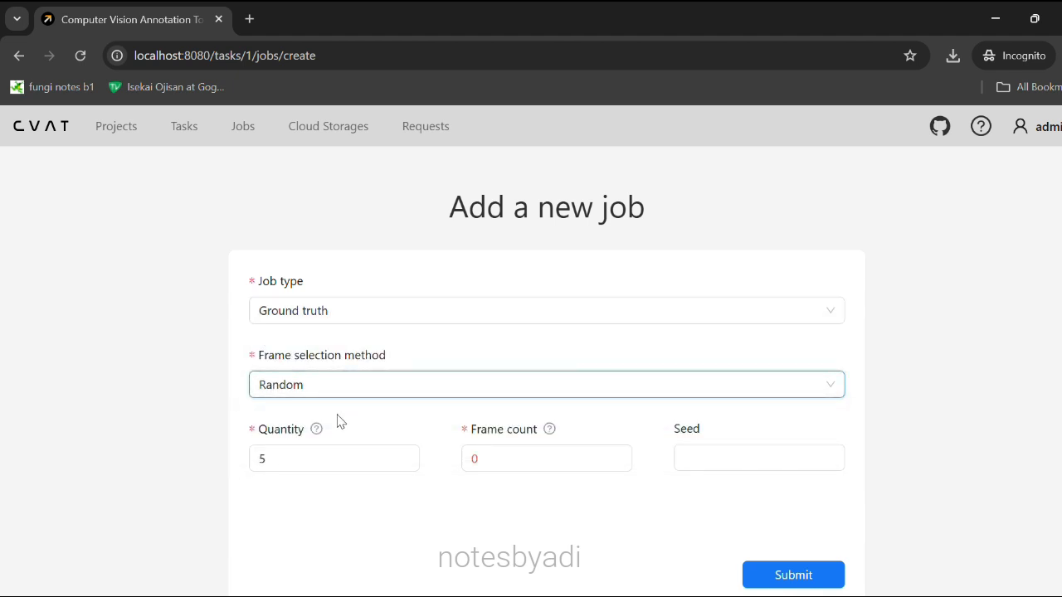
{"action": "left_click", "coordinate": [490, 461]}
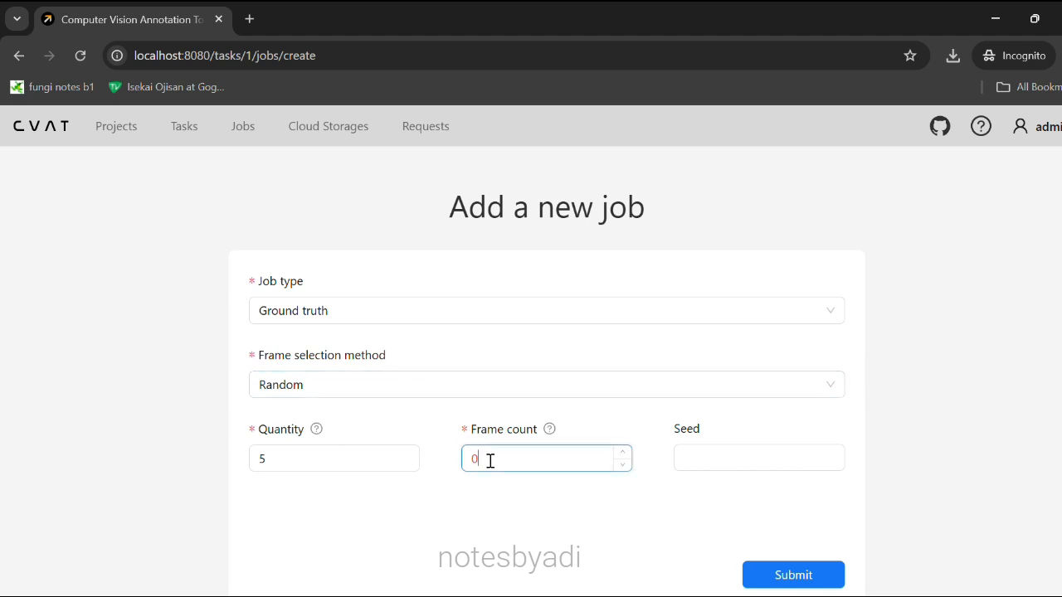
{"action": "type", "text": "2"}
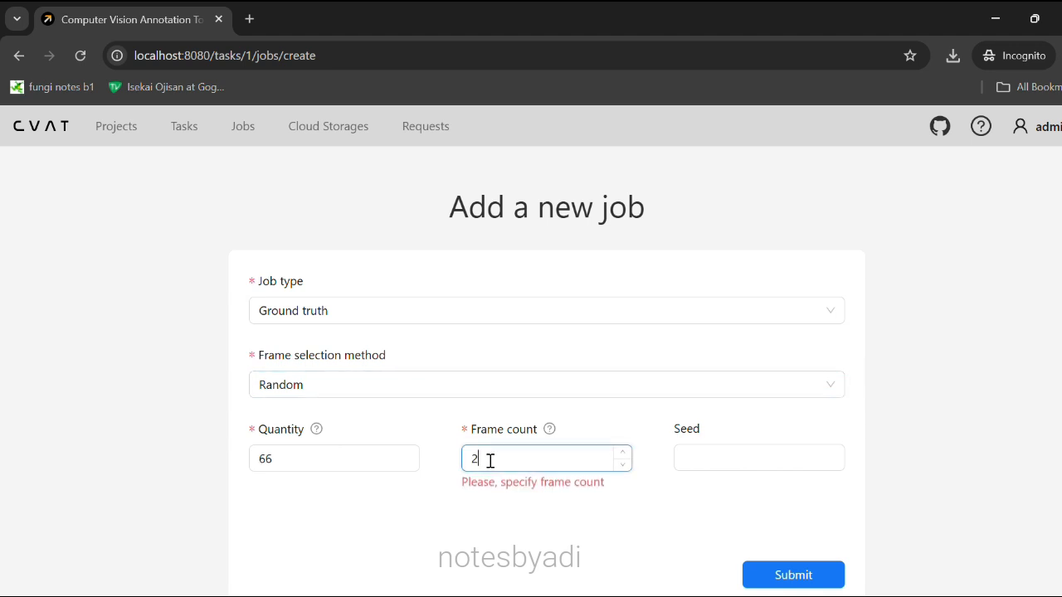
{"action": "left_click", "coordinate": [801, 577]}
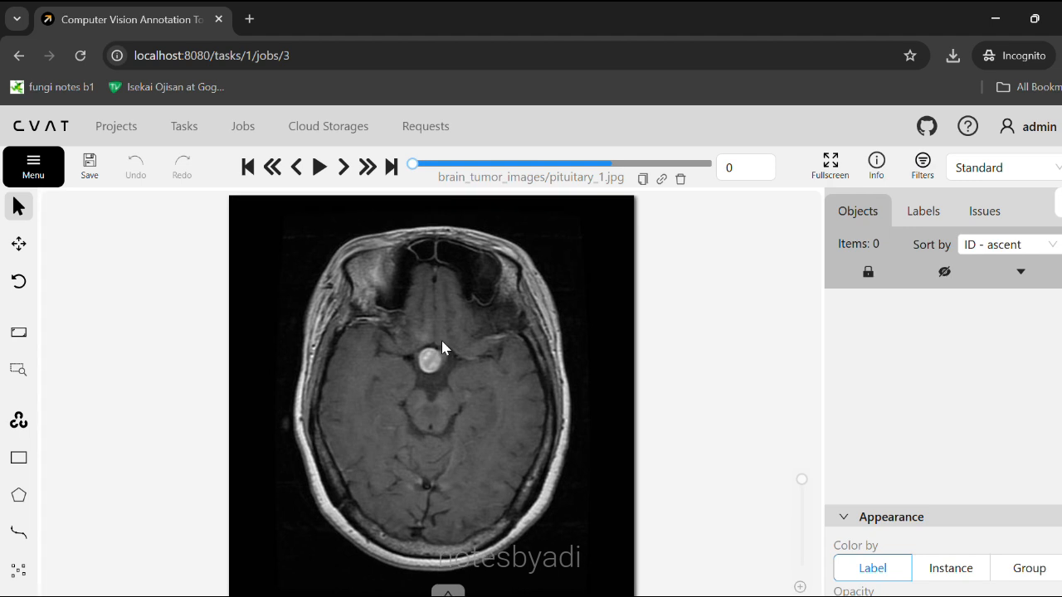
Step forward to pituitary_2.jpg, back to pituitary_1.jpg, then forward to pituitary_2.jpg again.
{"action": "left_click", "coordinate": [345, 169]}
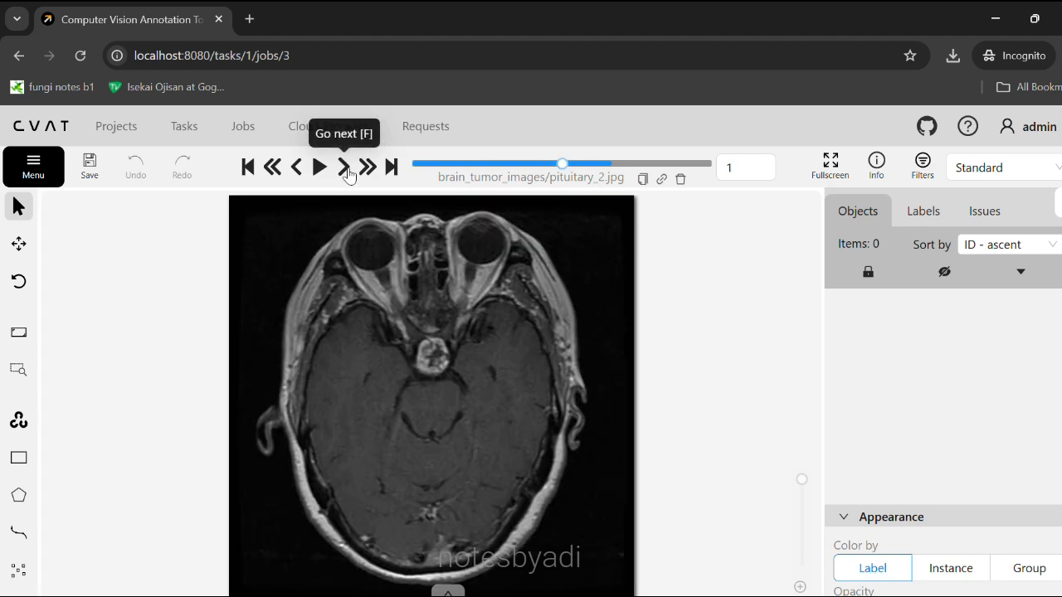
{"action": "left_click", "coordinate": [295, 178]}
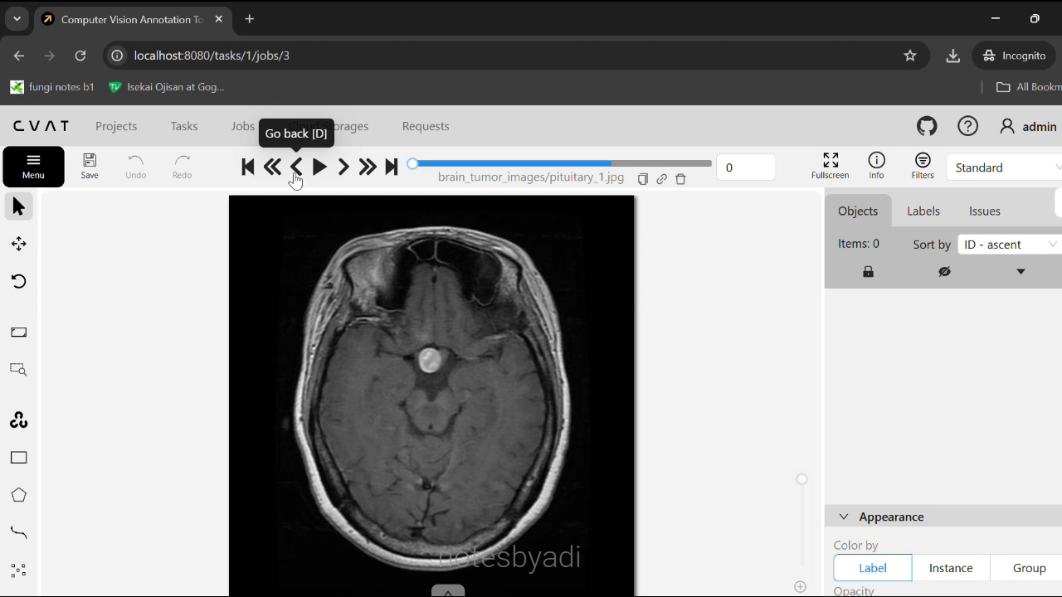
{"action": "left_click", "coordinate": [337, 178]}
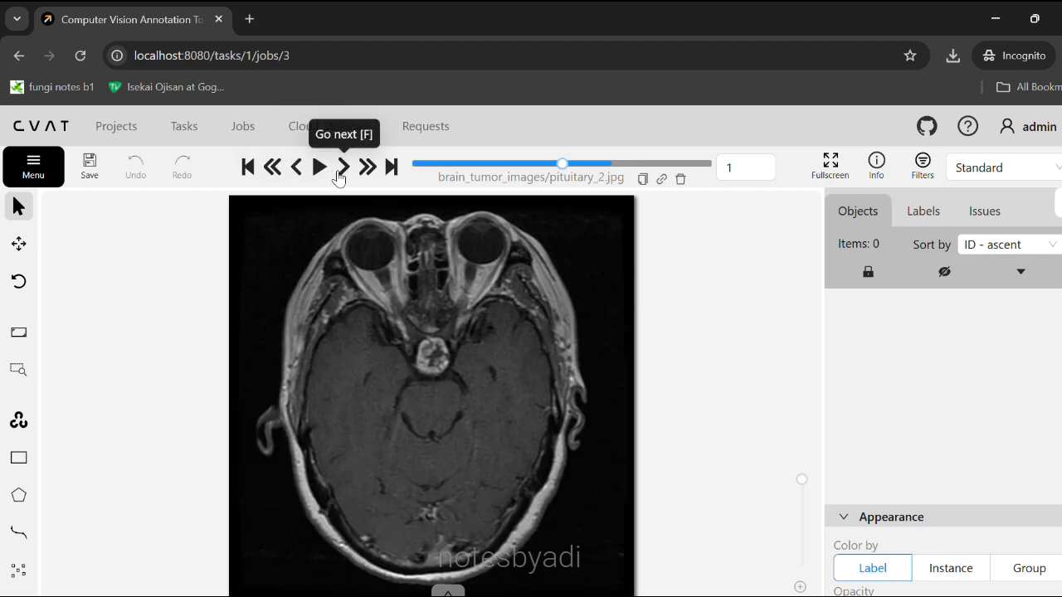
Upload tumor_annotations.zip into job #3 in CVAT 1.1 format, replacing its current annotations.
{"action": "left_click", "coordinate": [32, 173]}
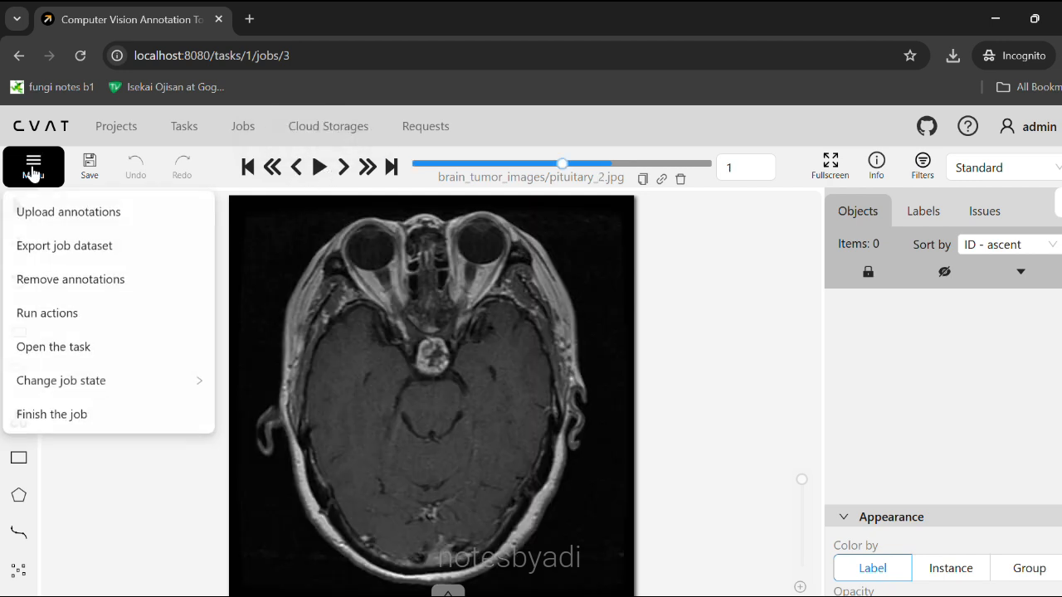
{"action": "left_click", "coordinate": [70, 212]}
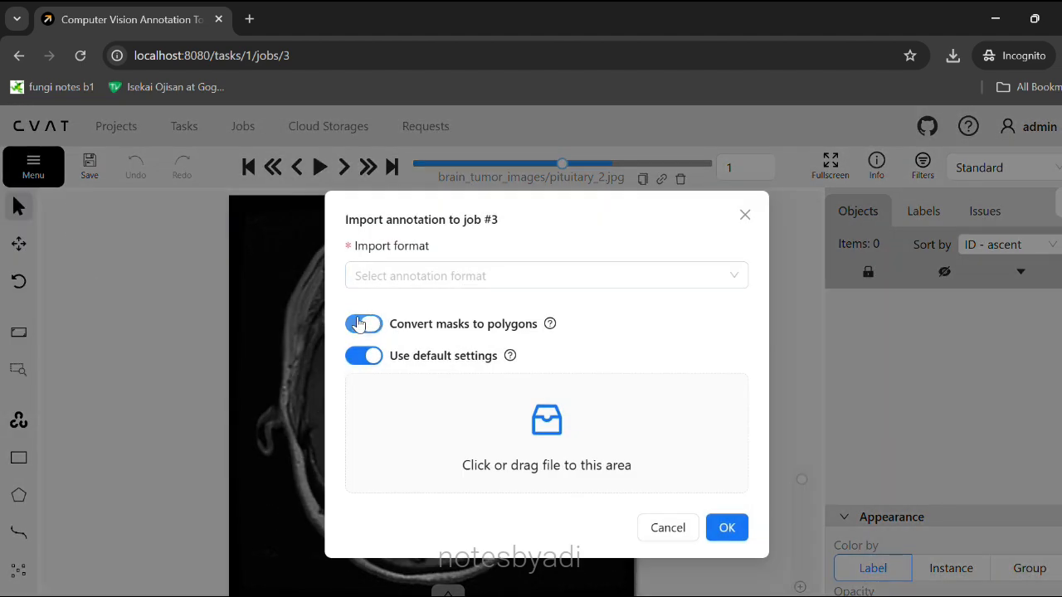
{"action": "left_click", "coordinate": [448, 275]}
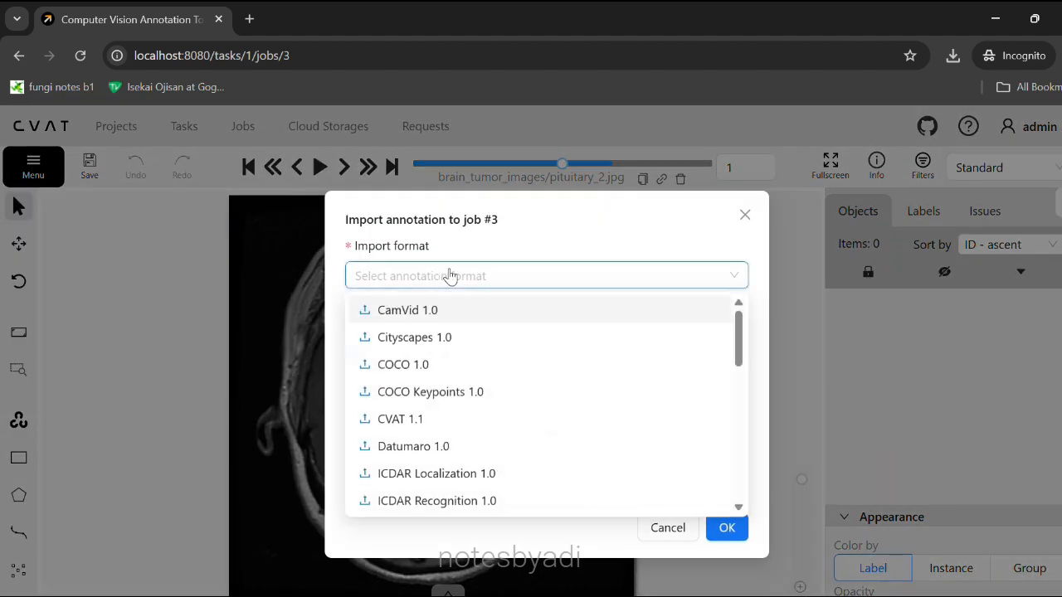
{"action": "left_click", "coordinate": [412, 424]}
{"action": "left_click", "coordinate": [585, 413]}
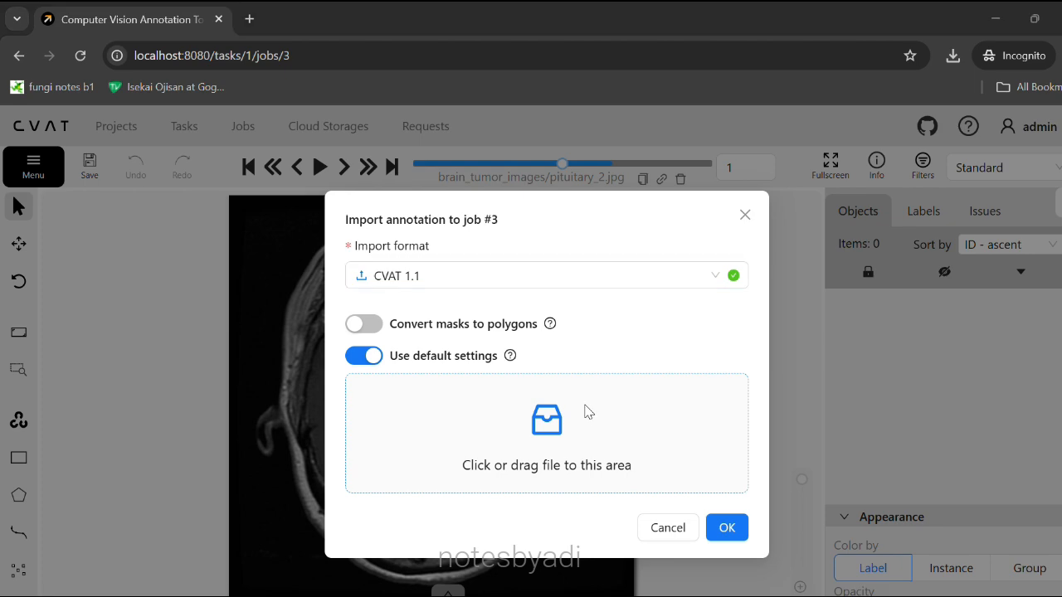
{"action": "double_click", "coordinate": [562, 273]}
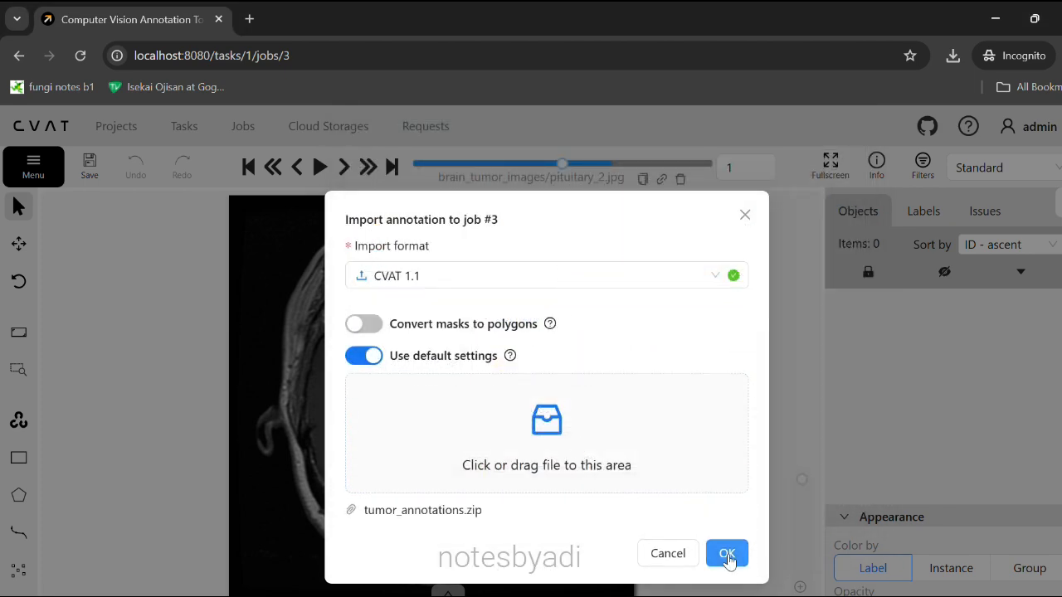
{"action": "left_click", "coordinate": [727, 556]}
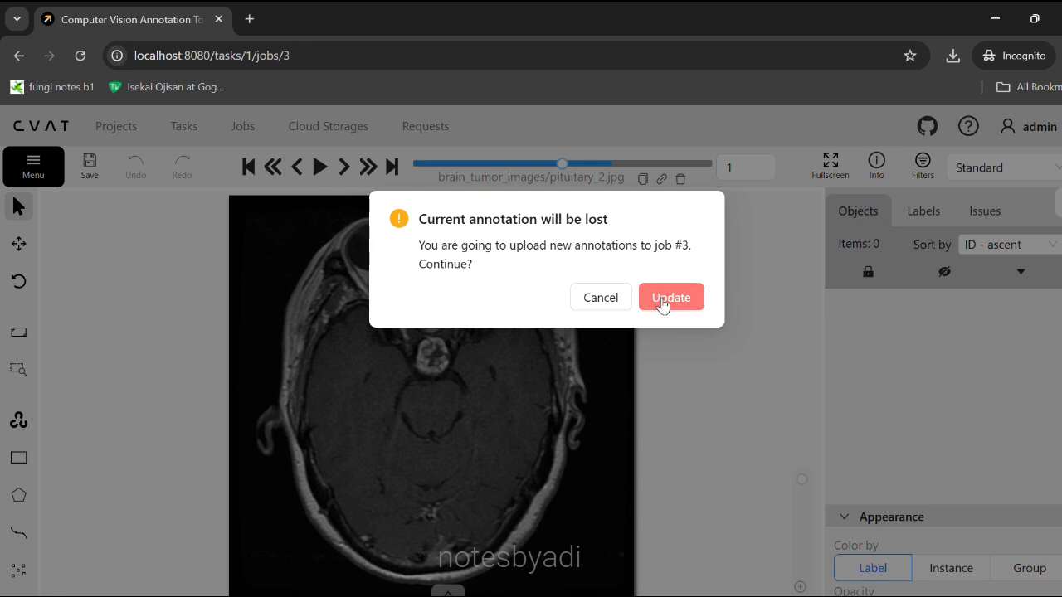
{"action": "left_click", "coordinate": [665, 302]}
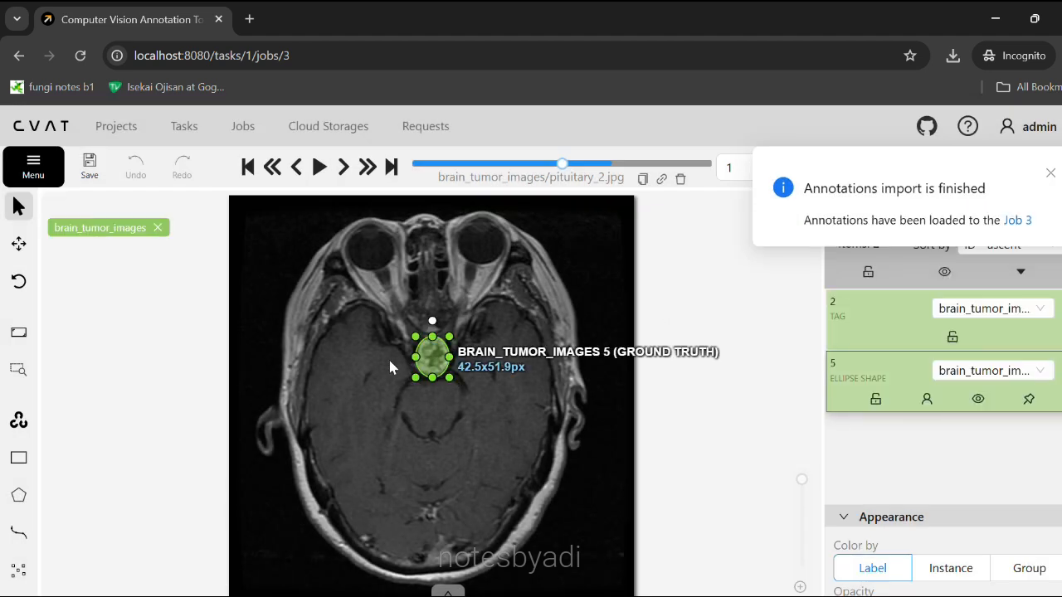
{"action": "left_click", "coordinate": [299, 168]}
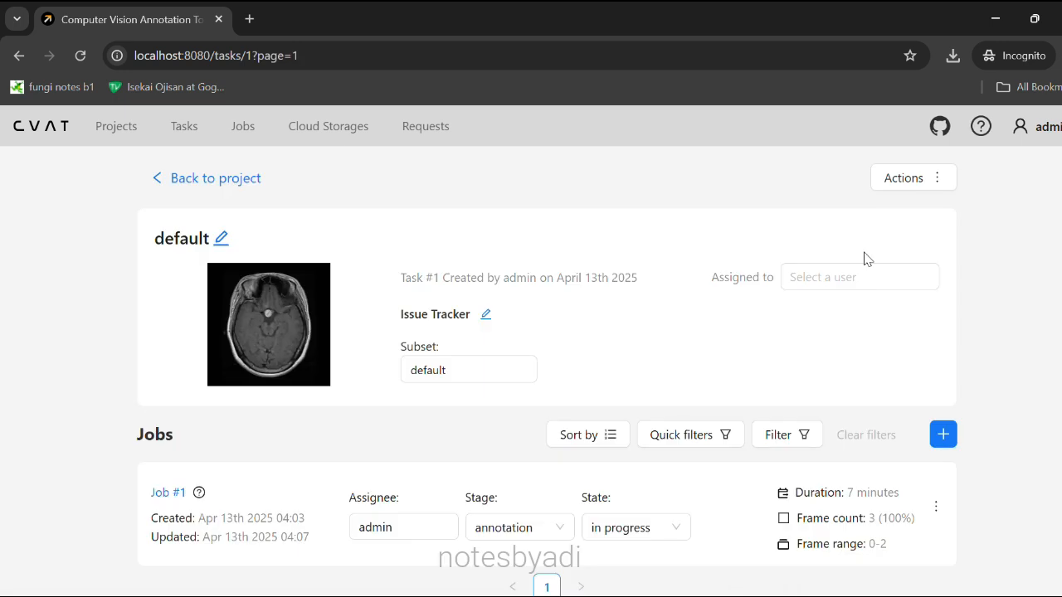
Change Job #1's state from in progress to completed.
{"action": "left_click", "coordinate": [610, 534]}
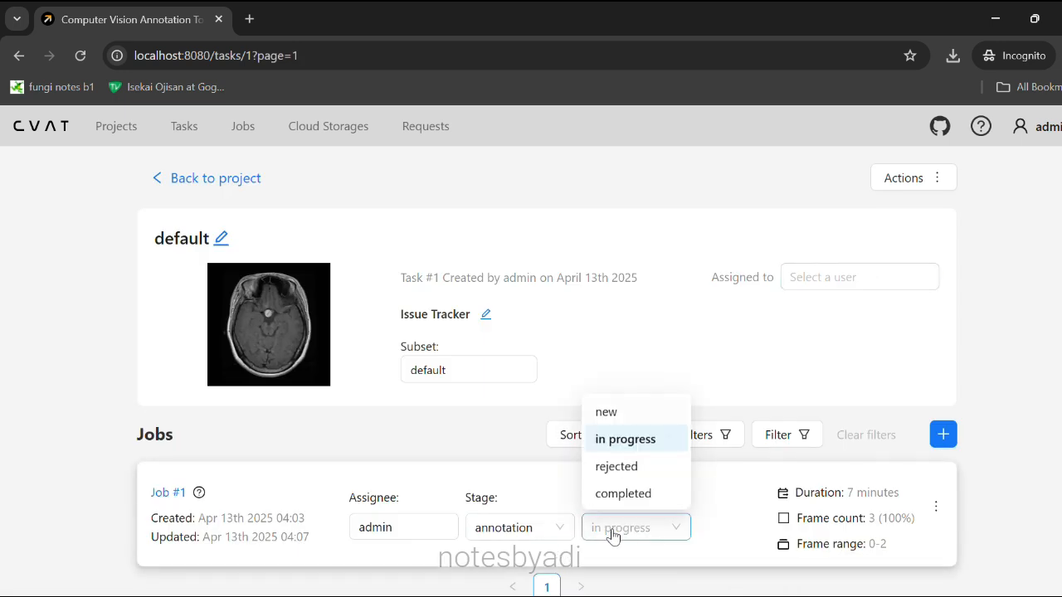
{"action": "left_click", "coordinate": [637, 494]}
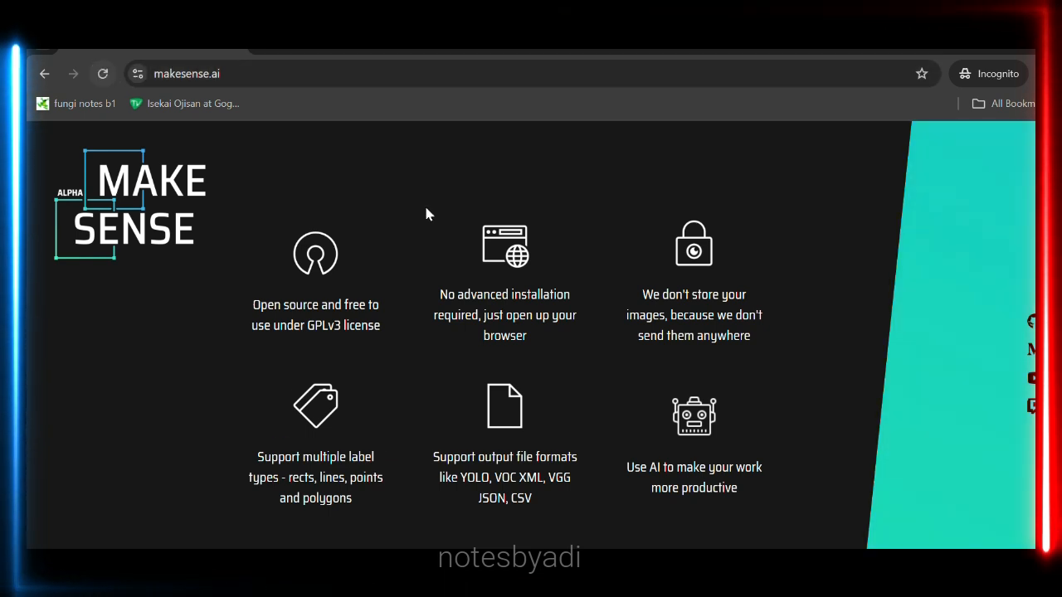
Upload pituitary_1–3.jpg from Downloads/brain_tumor_images and choose an Object Detection project.
{"action": "left_click", "coordinate": [958, 448]}
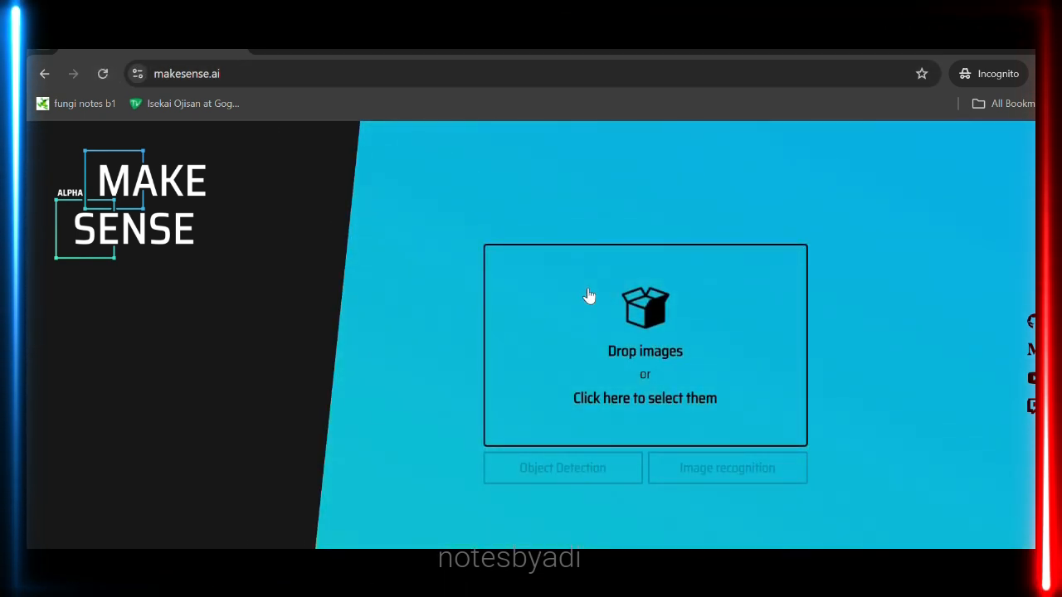
{"action": "left_click", "coordinate": [589, 294]}
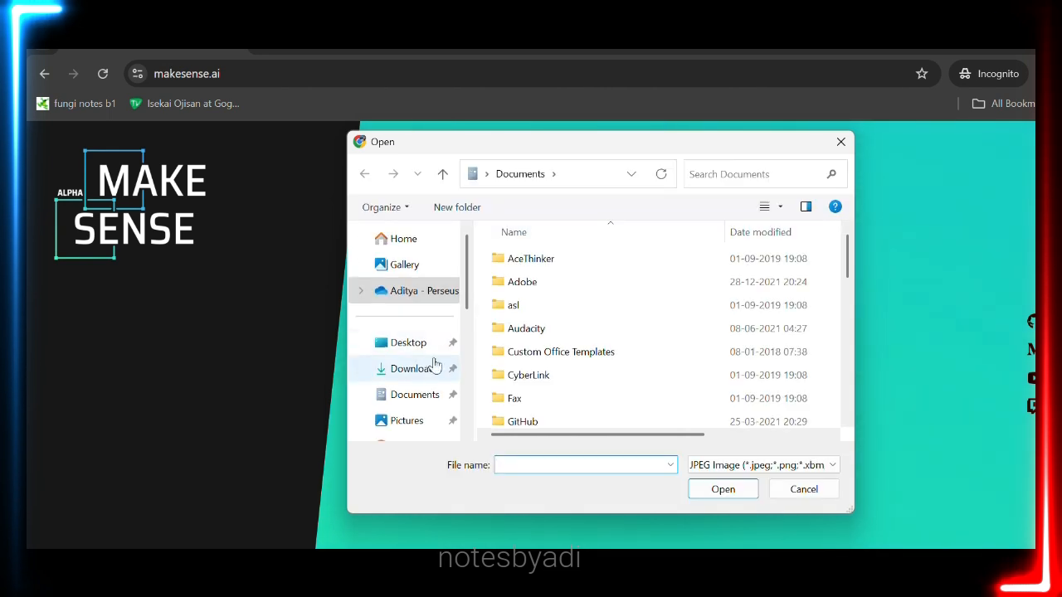
{"action": "left_click", "coordinate": [412, 373]}
{"action": "double_click", "coordinate": [558, 305]}
{"action": "left_click", "coordinate": [538, 279]}
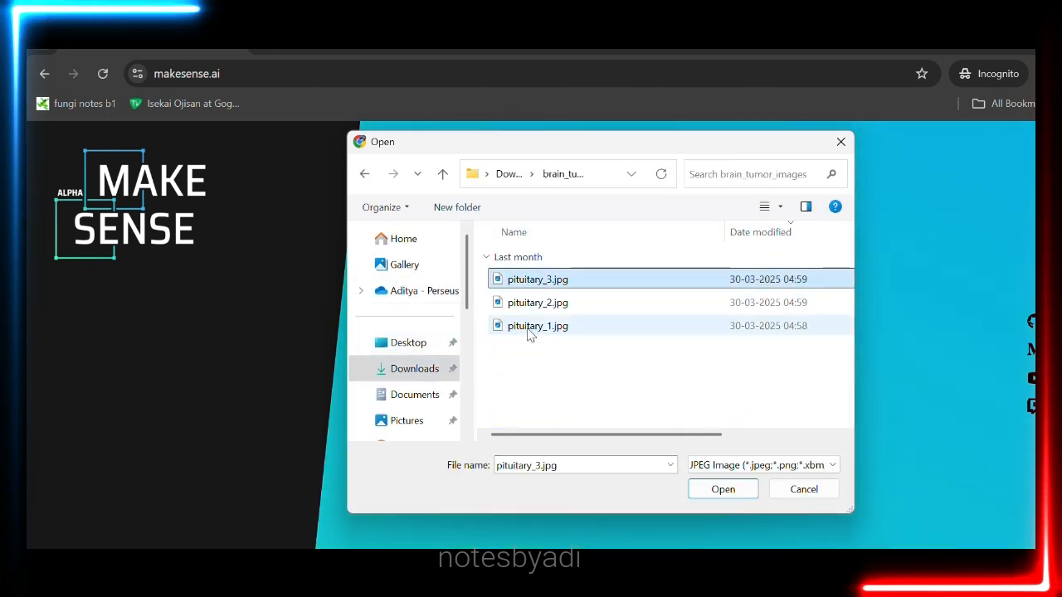
{"action": "left_click", "coordinate": [531, 326], "text": "shift"}
{"action": "left_click", "coordinate": [722, 488]}
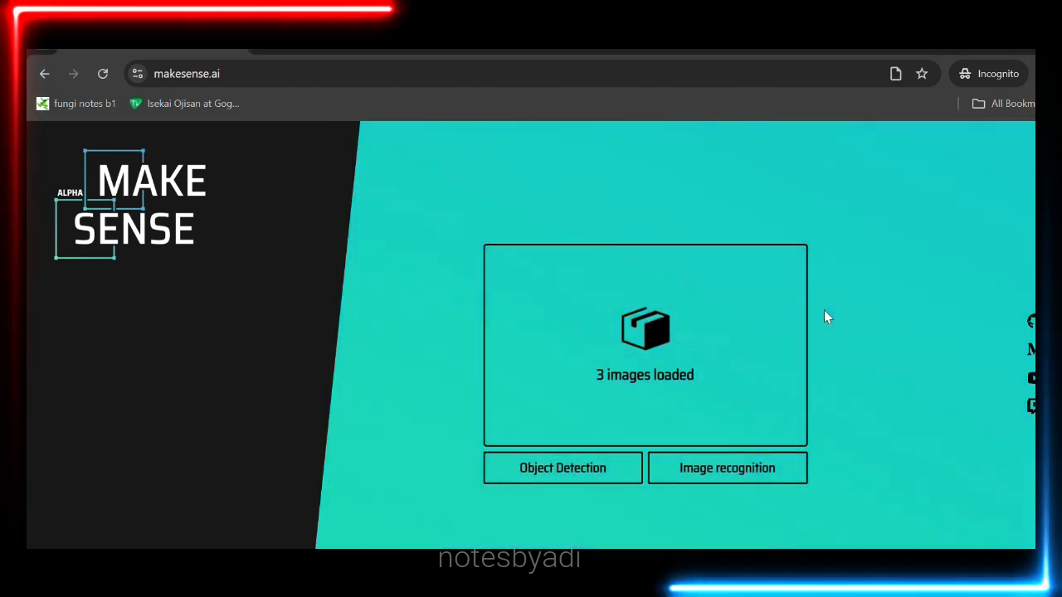
{"action": "left_click", "coordinate": [618, 466]}
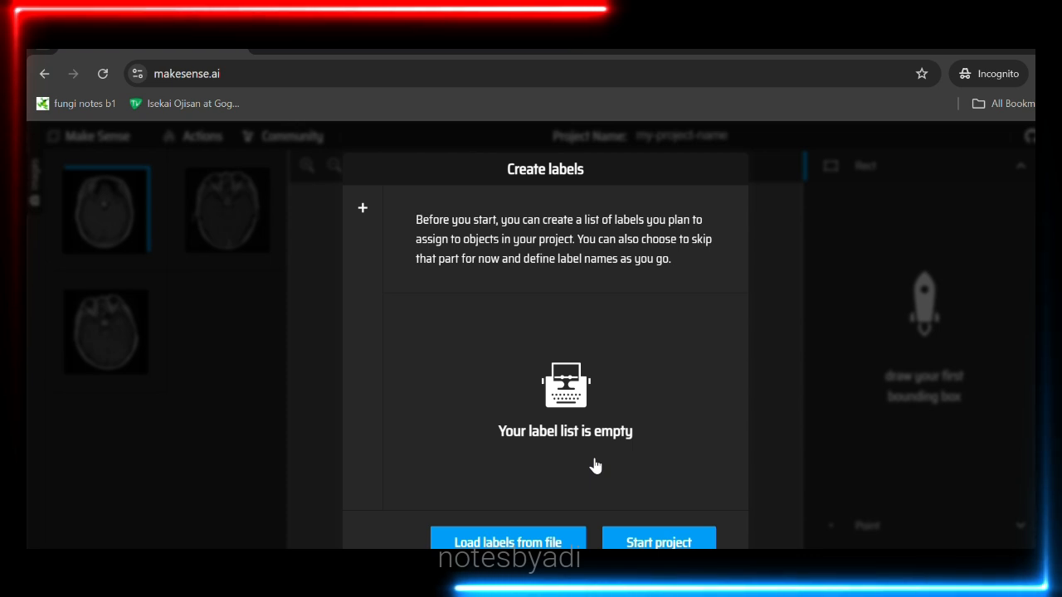
Start the project with no labels and trace a polygon around the first image's tumour.
{"action": "left_click", "coordinate": [659, 543]}
{"action": "scroll", "coordinate": [509, 332], "scroll_direction": "up", "scroll_amount": 3}
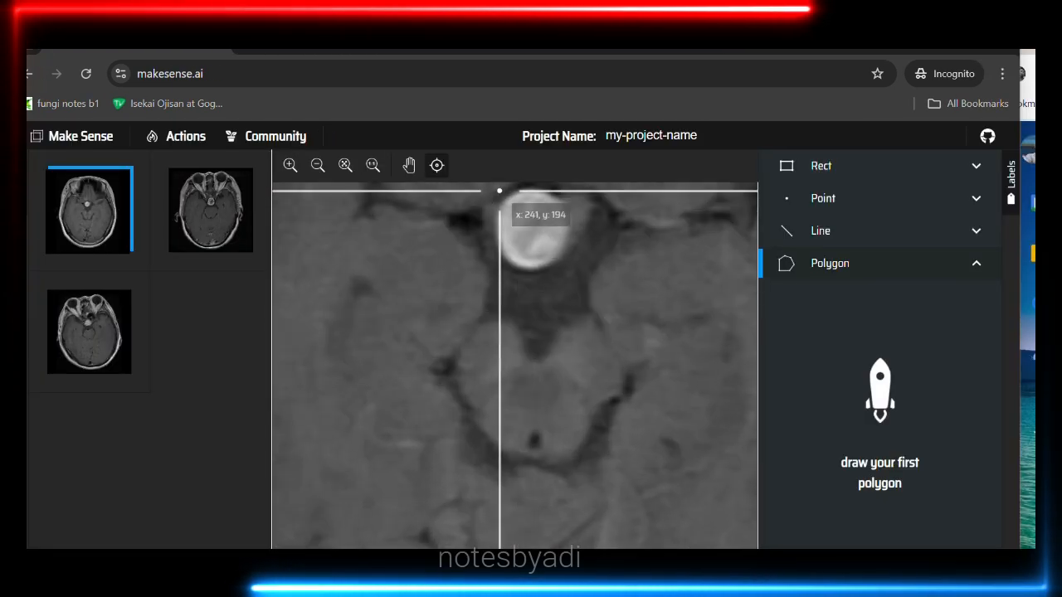
{"action": "left_click", "coordinate": [498, 194]}
{"action": "left_click", "coordinate": [558, 198]}
{"action": "left_click", "coordinate": [577, 227]}
{"action": "left_click", "coordinate": [556, 258]}
{"action": "left_click", "coordinate": [520, 268]}
{"action": "left_click", "coordinate": [495, 250]}
{"action": "left_click", "coordinate": [495, 221]}
{"action": "left_click", "coordinate": [498, 194]}
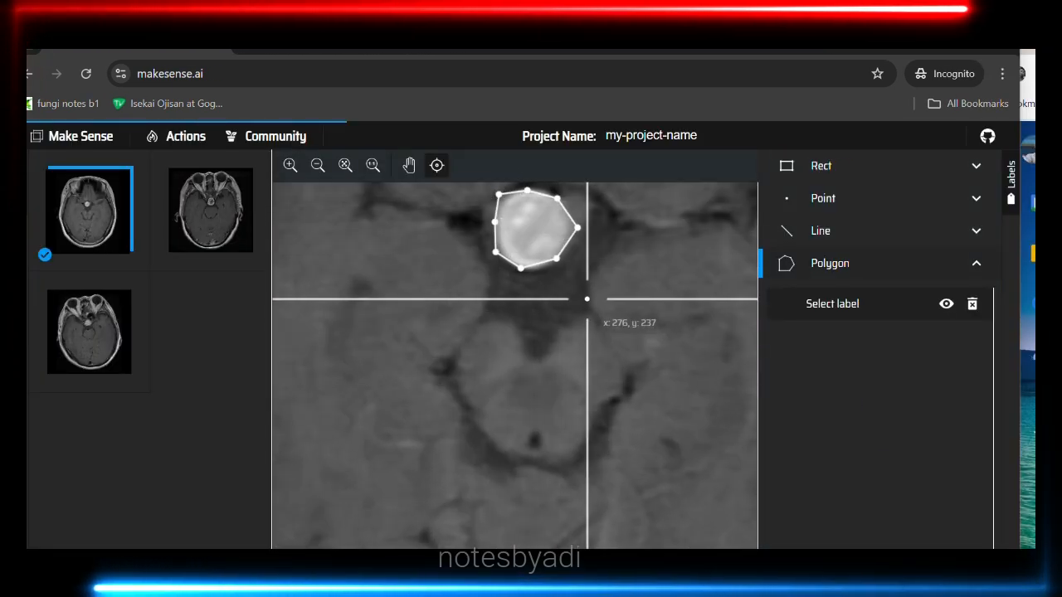
Create a 'tumor' label and assign it to the first polygon.
{"action": "left_click", "coordinate": [827, 306]}
{"action": "left_click", "coordinate": [331, 199]}
{"action": "left_click", "coordinate": [437, 336]}
{"action": "type", "text": "tumor"}
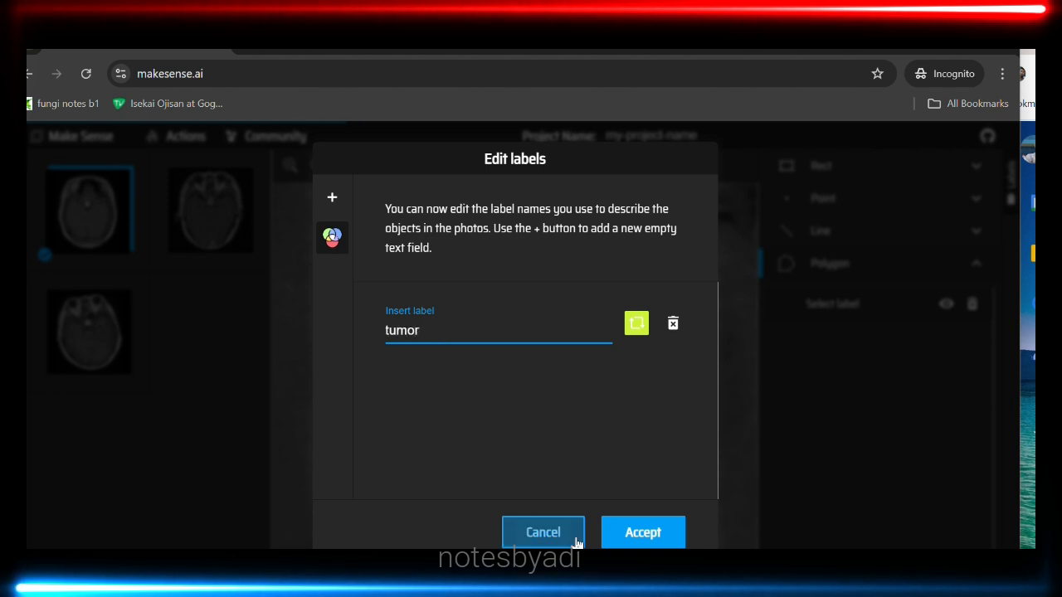
{"action": "left_click", "coordinate": [640, 531]}
{"action": "left_click", "coordinate": [833, 307]}
{"action": "left_click", "coordinate": [823, 331]}
On the second MRI image, outline the tumour with a polygon labelled tumor.
{"action": "scroll", "coordinate": [540, 351], "scroll_direction": "down", "scroll_amount": 2}
{"action": "left_click", "coordinate": [210, 212]}
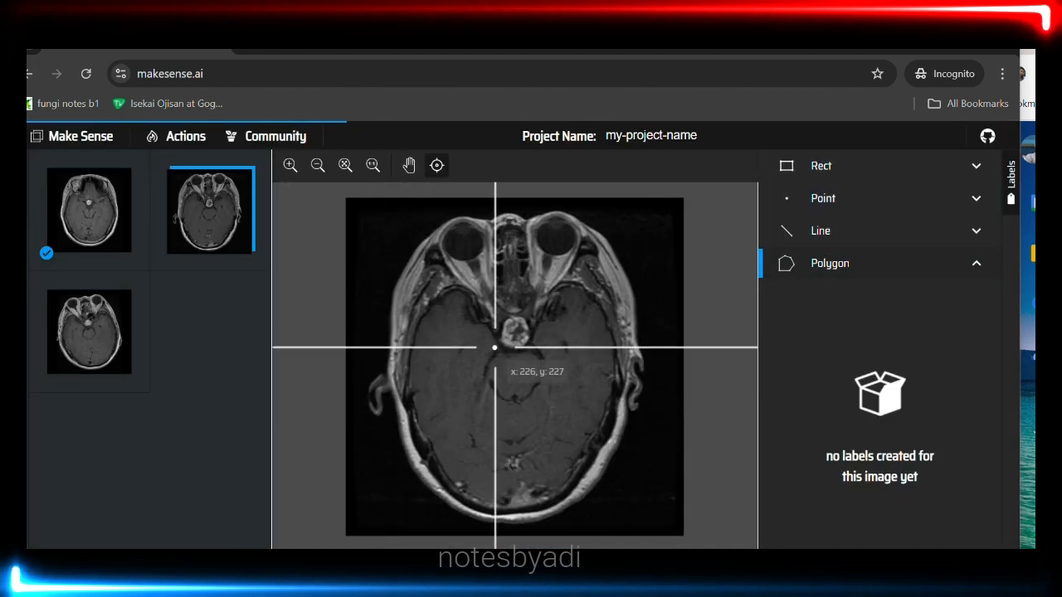
{"action": "left_click", "coordinate": [89, 211]}
{"action": "left_click", "coordinate": [211, 211]}
{"action": "scroll", "coordinate": [546, 347], "scroll_direction": "up", "scroll_amount": 10}
{"action": "left_click", "coordinate": [506, 239]}
{"action": "left_click", "coordinate": [535, 230]}
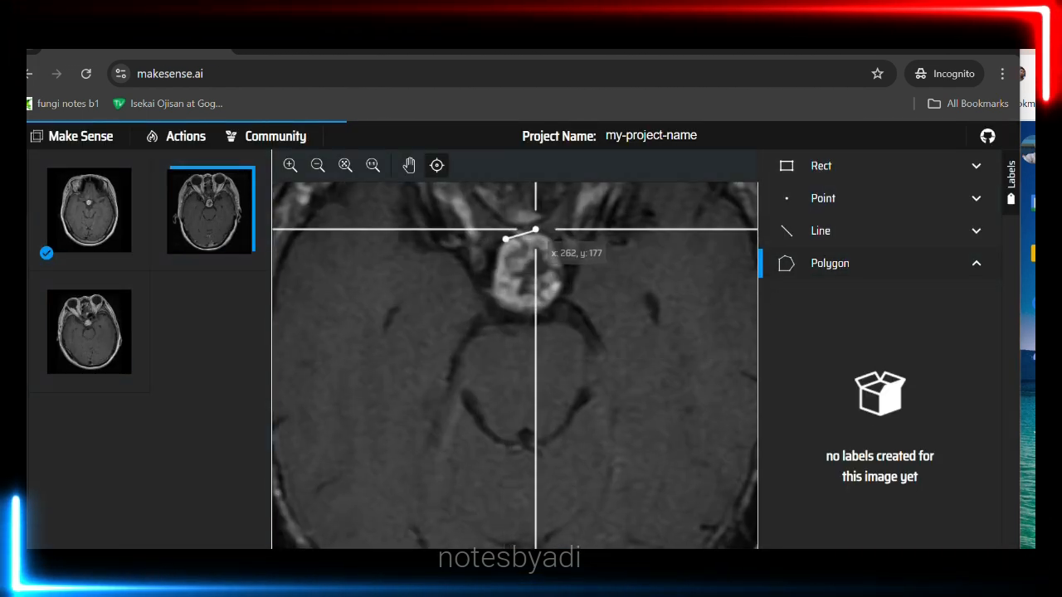
{"action": "left_click", "coordinate": [556, 248]}
{"action": "left_click", "coordinate": [568, 282]}
{"action": "left_click", "coordinate": [553, 307]}
{"action": "left_click", "coordinate": [514, 318]}
{"action": "left_click", "coordinate": [477, 296]}
{"action": "left_click", "coordinate": [505, 239]}
On the third MRI image, outline the tumour with a polygon labelled tumor.
{"action": "left_click", "coordinate": [89, 332]}
{"action": "scroll", "coordinate": [505, 334], "scroll_direction": "up", "scroll_amount": 10}
{"action": "left_click", "coordinate": [486, 242]}
{"action": "left_click", "coordinate": [482, 266]}
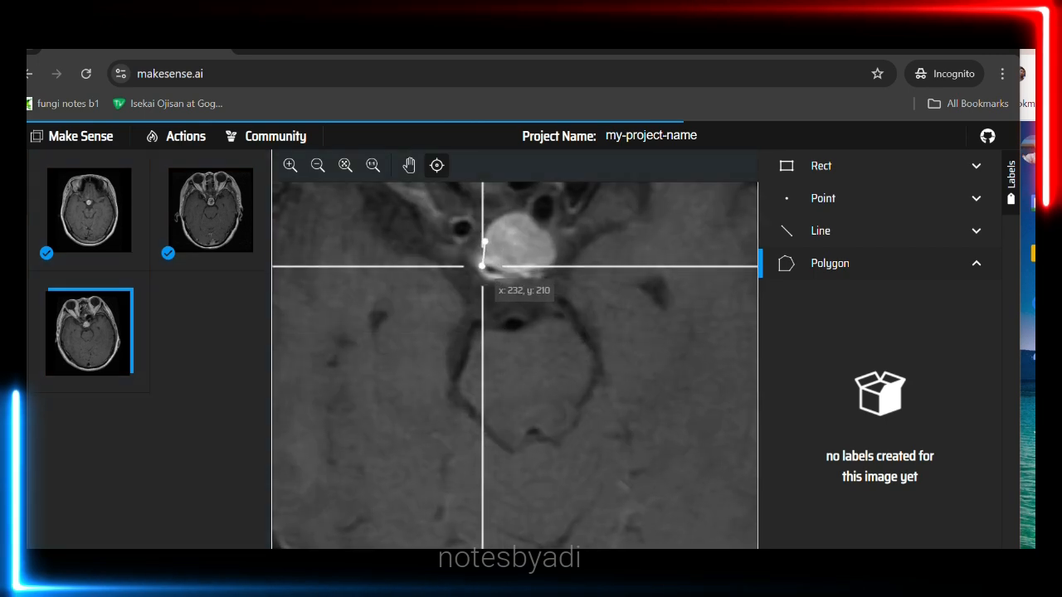
{"action": "left_click", "coordinate": [507, 282]}
{"action": "left_click", "coordinate": [542, 281]}
{"action": "left_click", "coordinate": [518, 214]}
{"action": "left_click", "coordinate": [491, 226]}
{"action": "left_click", "coordinate": [485, 241]}
{"action": "scroll", "coordinate": [508, 298], "scroll_direction": "down", "scroll_amount": 10}
Cancel the exit prompt, then export the polygon annotations in COCO JSON format.
{"action": "left_click", "coordinate": [53, 140]}
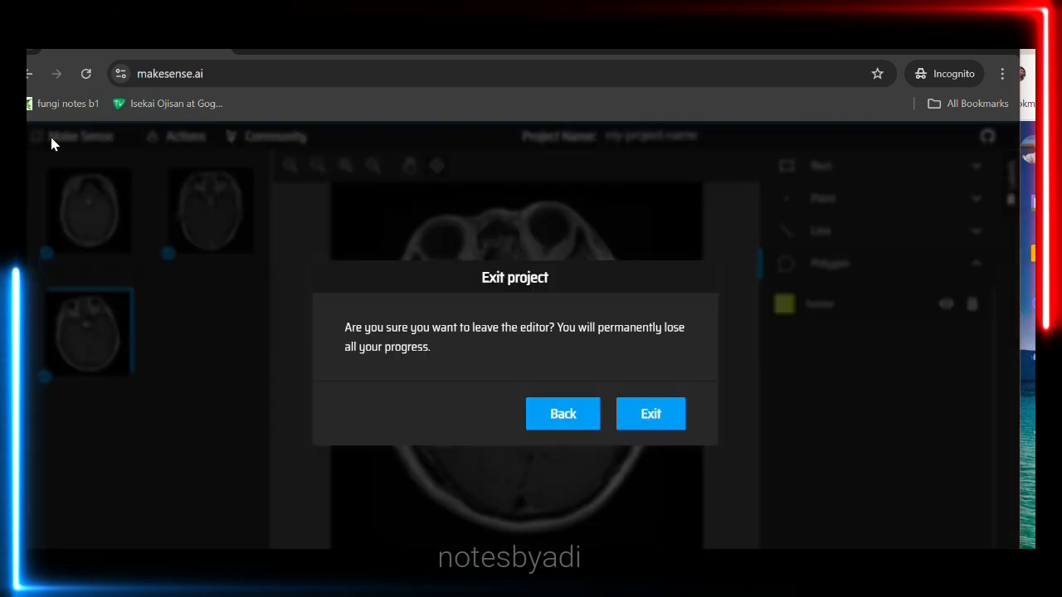
{"action": "left_click", "coordinate": [562, 414]}
{"action": "left_click", "coordinate": [211, 139]}
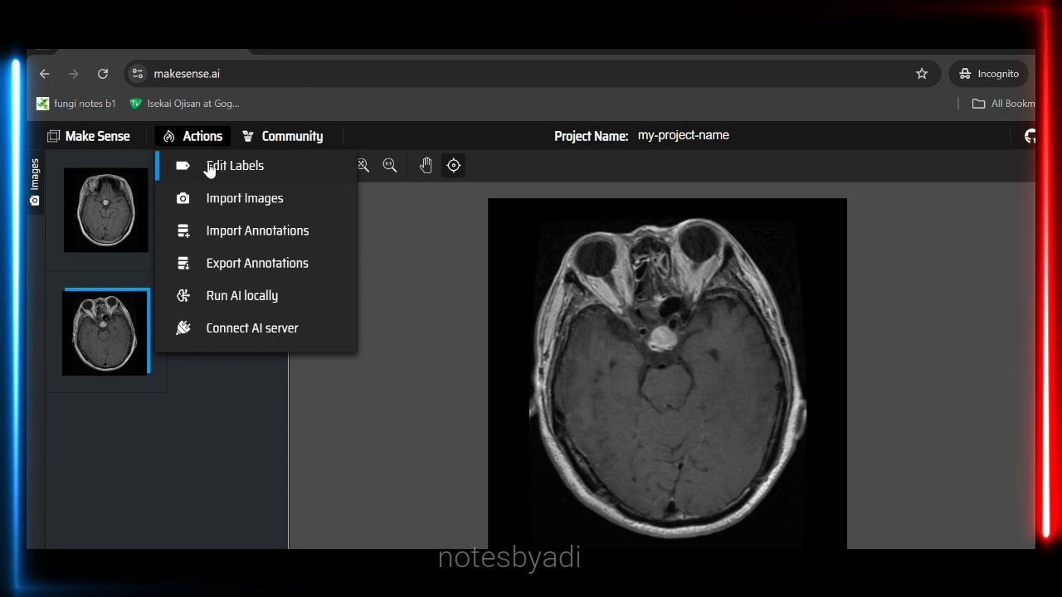
{"action": "left_click", "coordinate": [264, 267]}
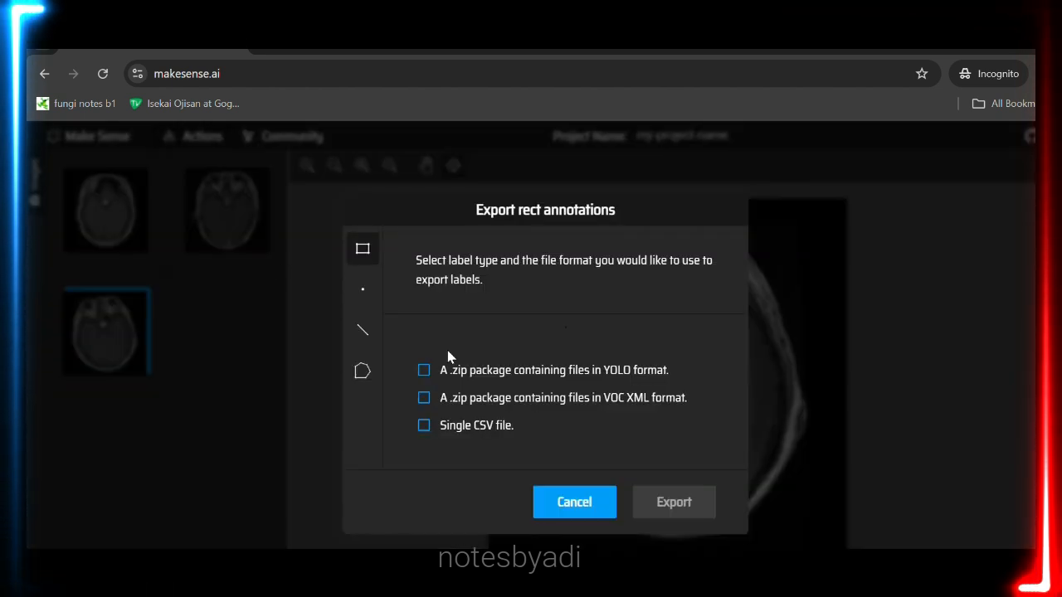
{"action": "left_click", "coordinate": [362, 371]}
{"action": "left_click", "coordinate": [440, 398]}
{"action": "left_click", "coordinate": [673, 503]}
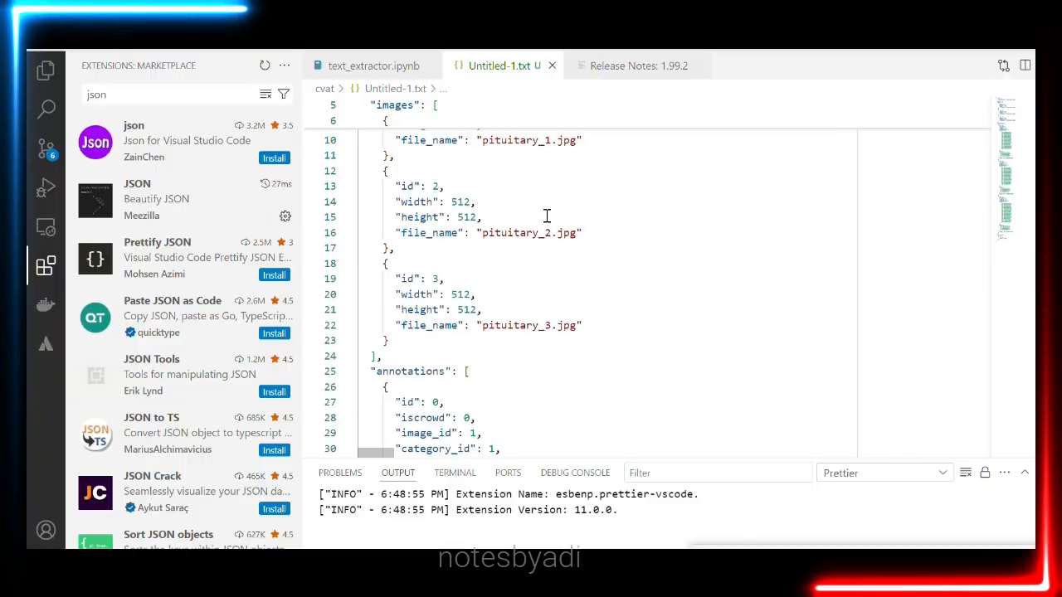
Scroll through the JSON's three images, tumour polygon annotations and tumor category, then dismiss the card.
{"action": "scroll", "coordinate": [546, 216], "scroll_direction": "down", "scroll_amount": 1}
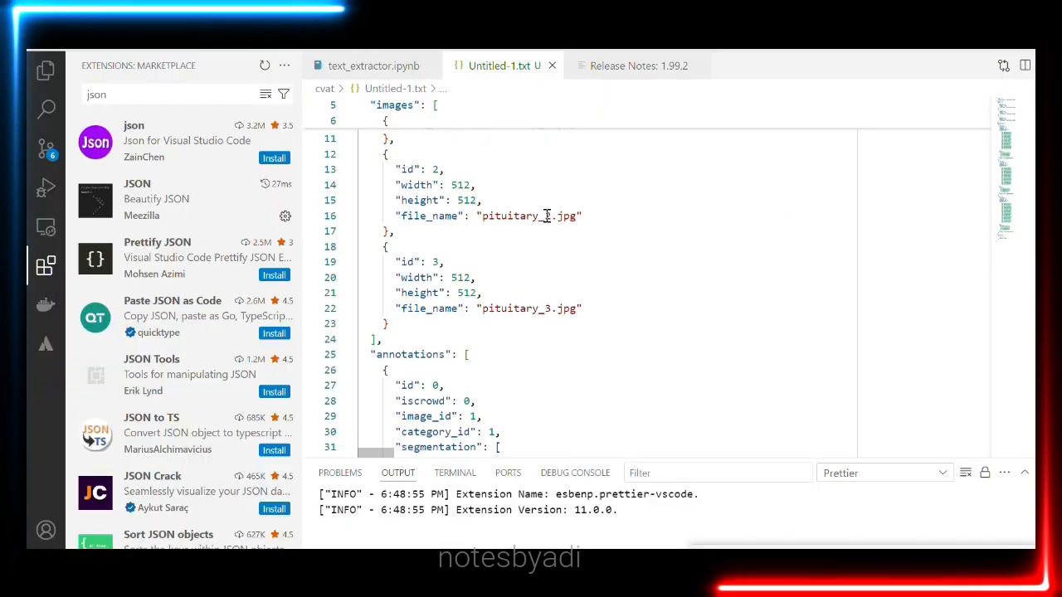
{"action": "scroll", "coordinate": [546, 216], "scroll_direction": "down", "scroll_amount": 5}
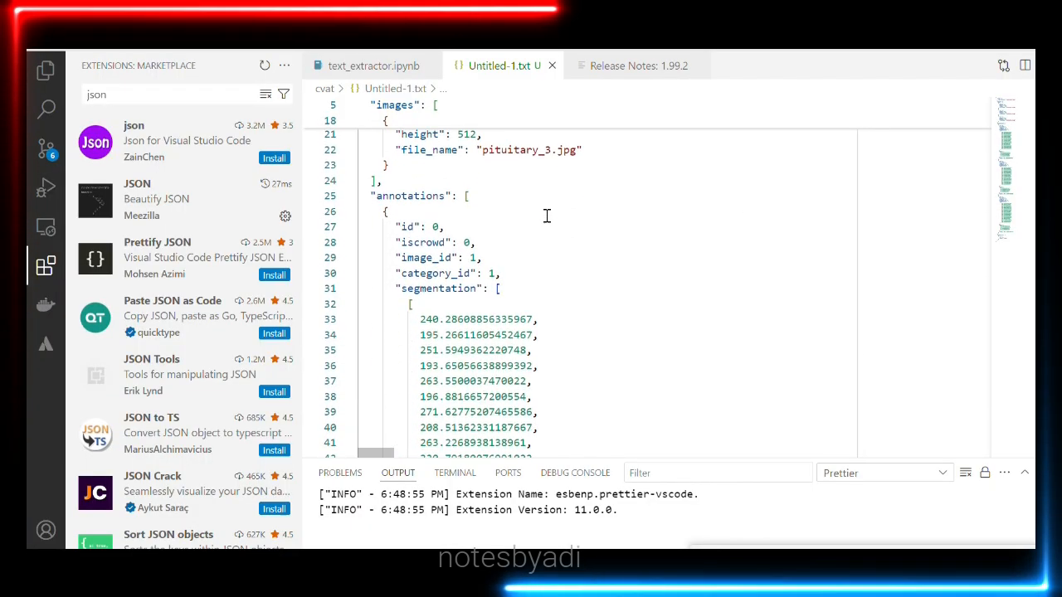
{"action": "scroll", "coordinate": [546, 217], "scroll_direction": "down", "scroll_amount": 7}
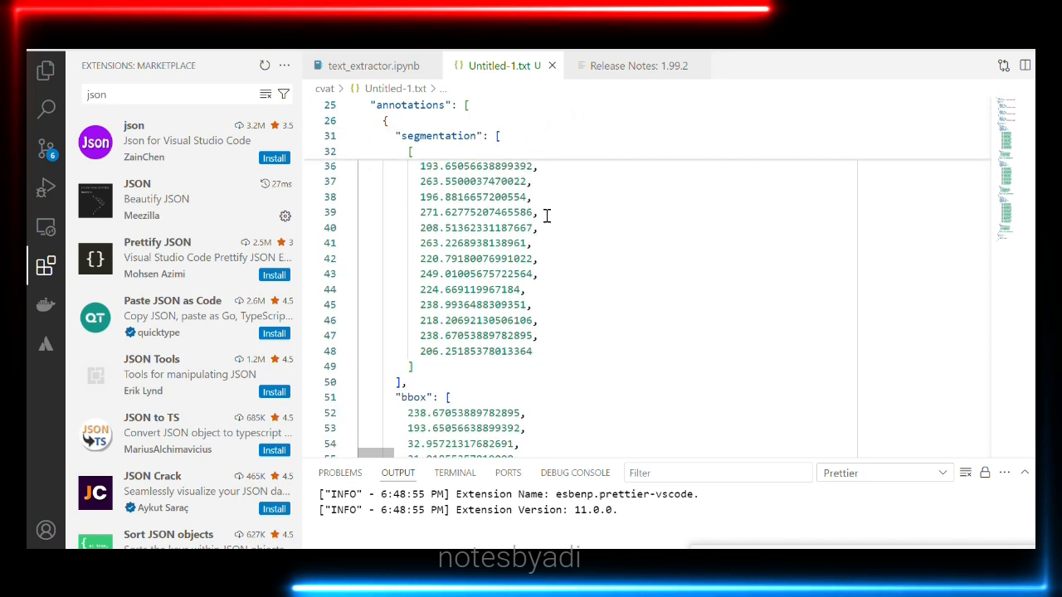
{"action": "scroll", "coordinate": [547, 217], "scroll_direction": "down", "scroll_amount": 4}
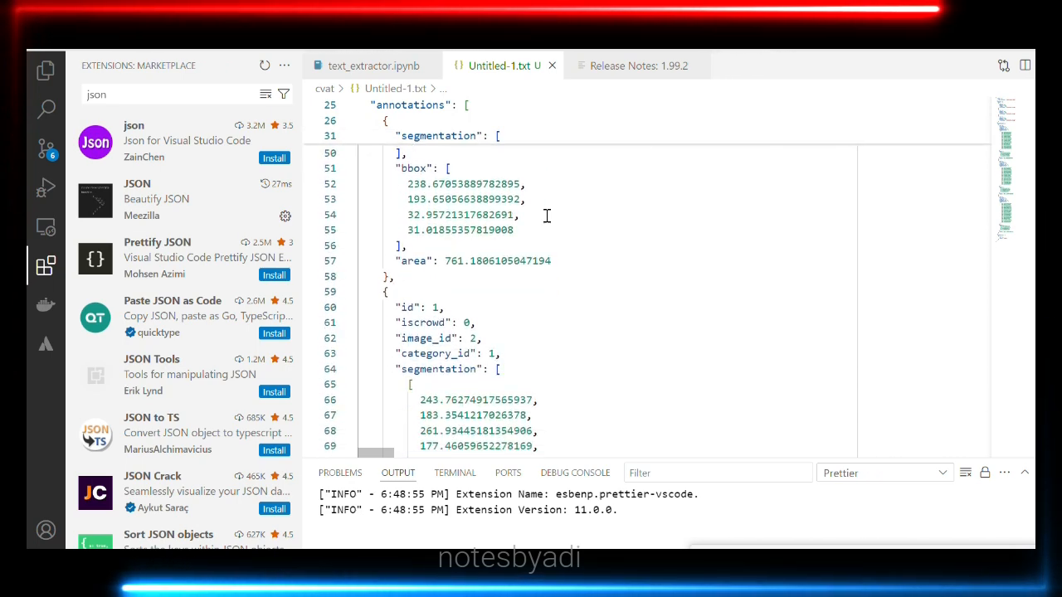
{"action": "scroll", "coordinate": [547, 217], "scroll_direction": "down", "scroll_amount": 19}
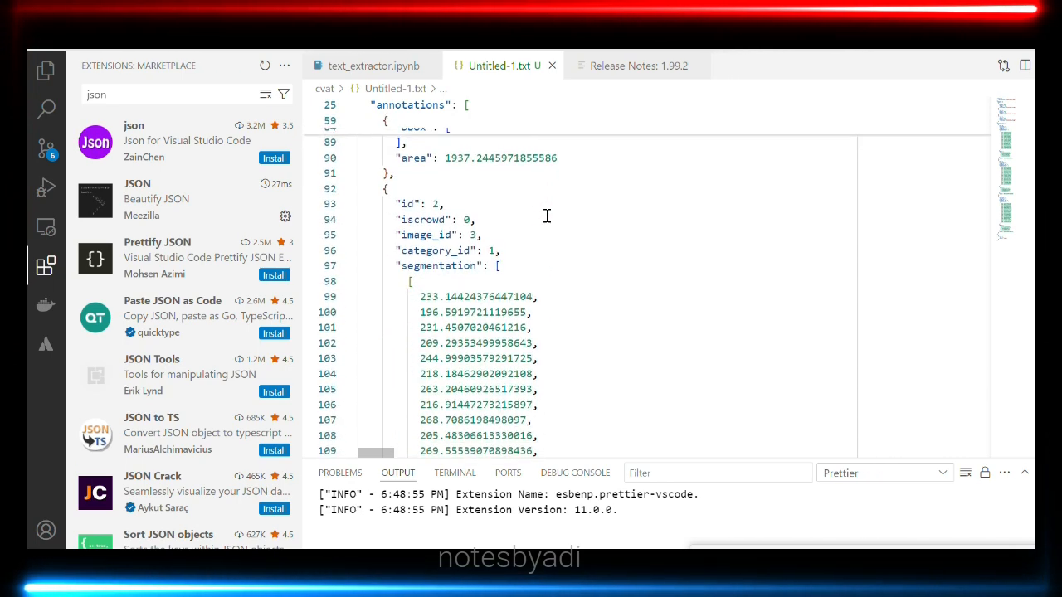
{"action": "scroll", "coordinate": [547, 217], "scroll_direction": "down", "scroll_amount": 5}
{"action": "scroll", "coordinate": [547, 216], "scroll_direction": "up", "scroll_amount": 3}
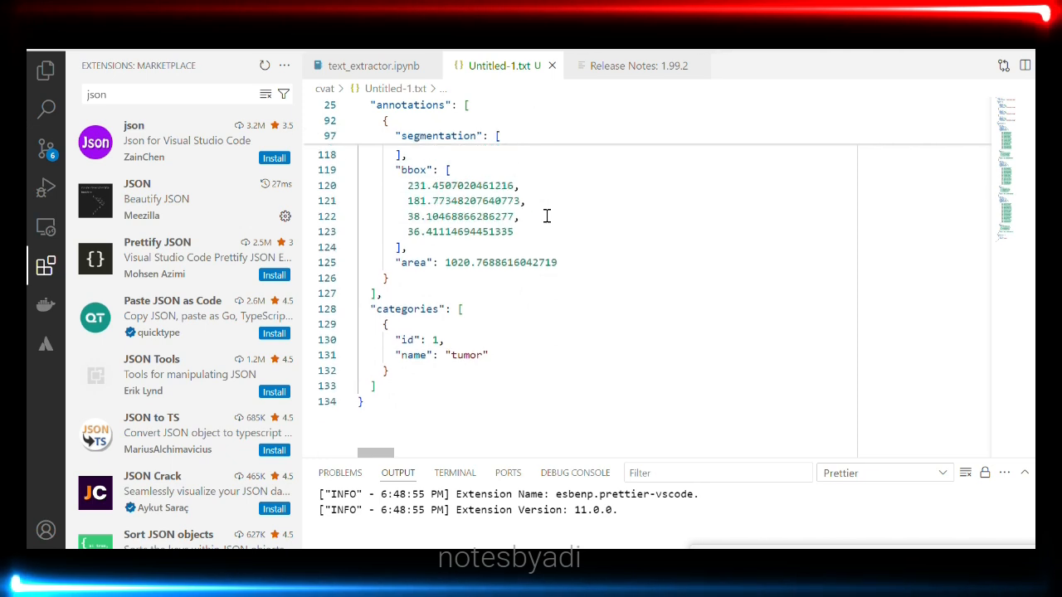
{"action": "left_click", "coordinate": [547, 216]}
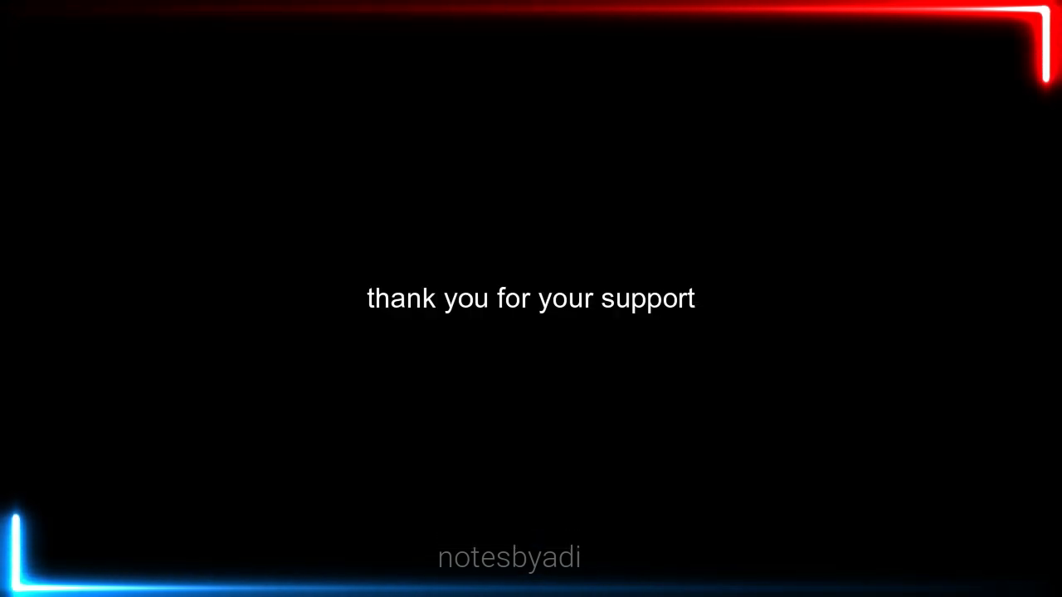